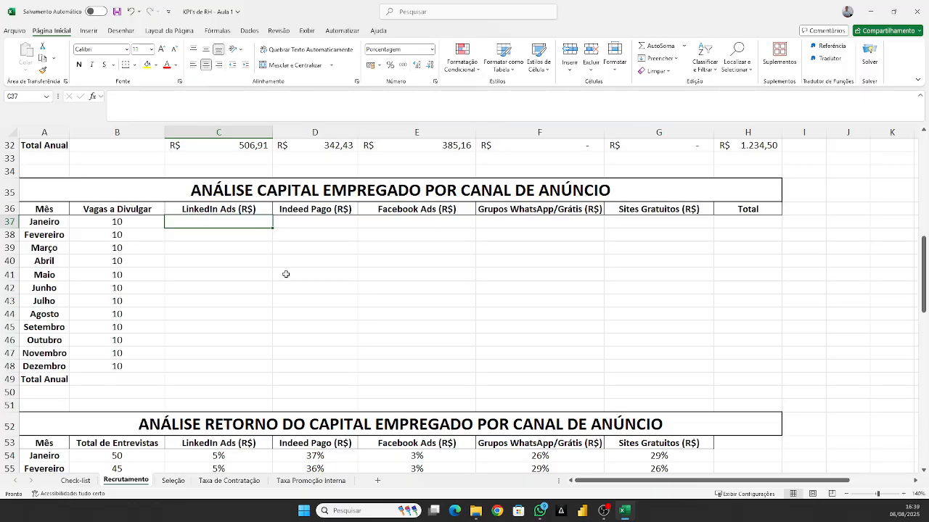
Enter =C20/$H20 in C37 to calculate January's LinkedIn Ads share of the monthly cost in the ANÁLISE CAPITAL EMPREGADO table
scroll(286, 274, "down", 2)
scroll(286, 276, "up", 6)
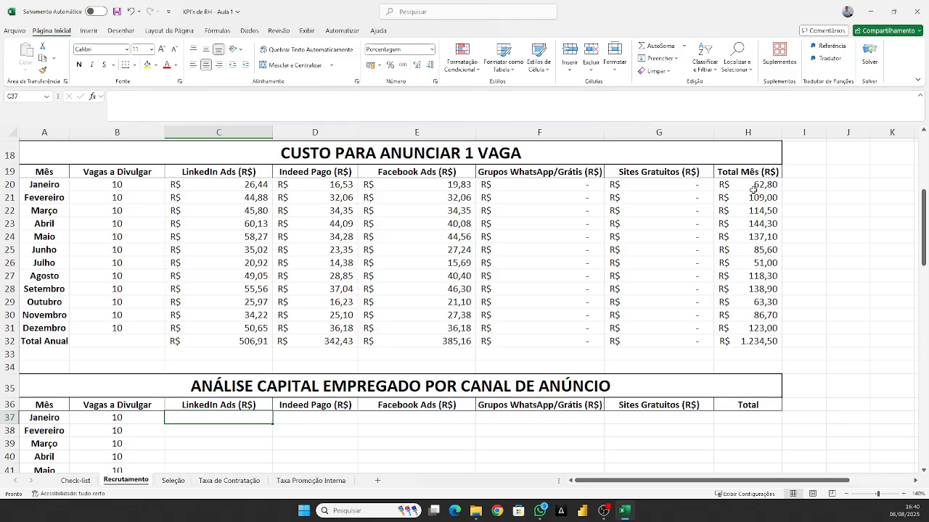
left_click(237, 187)
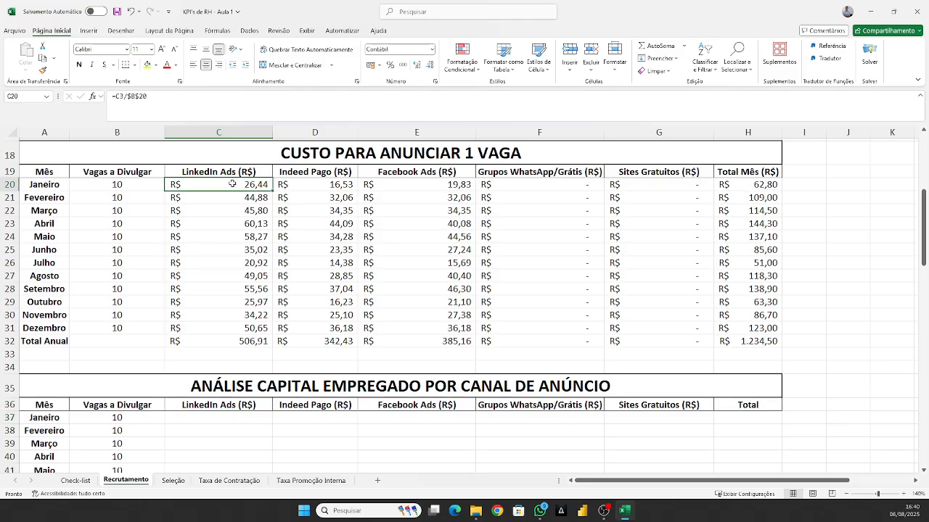
left_click(769, 184)
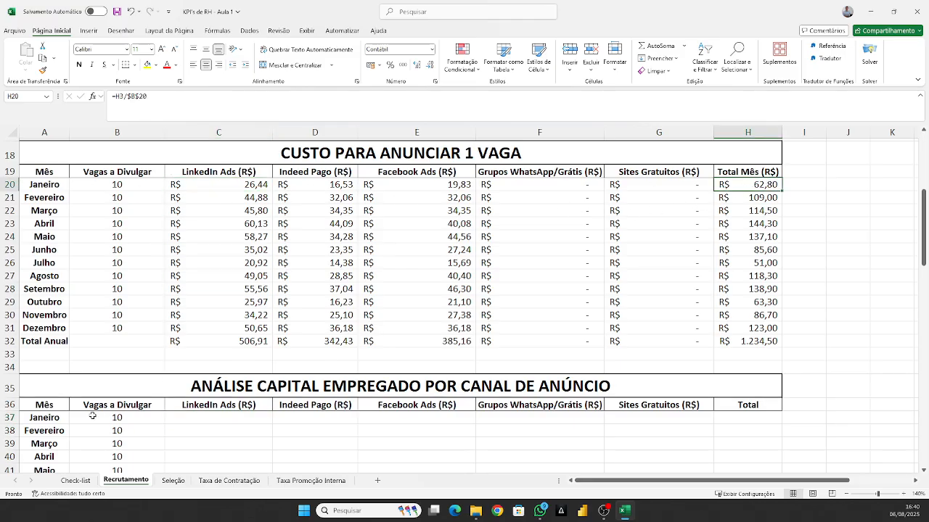
left_click(213, 417)
type("=")
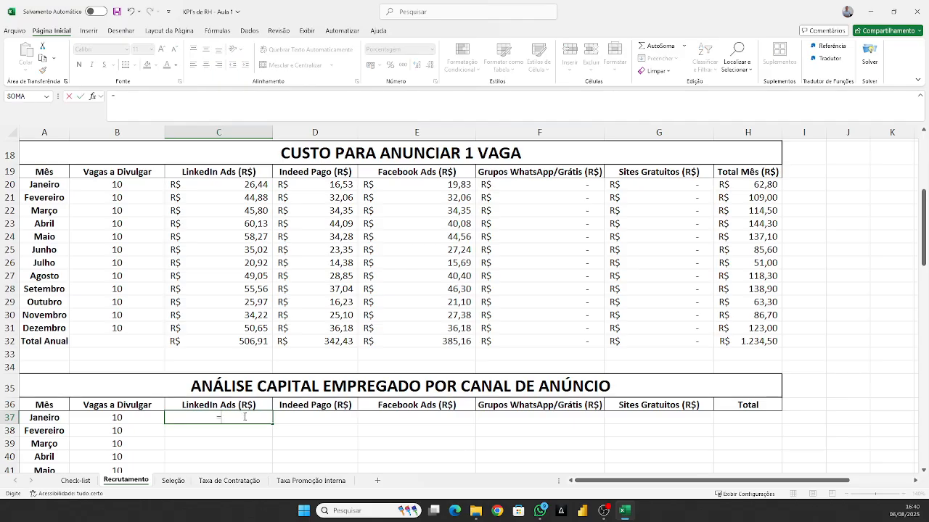
left_click(253, 186)
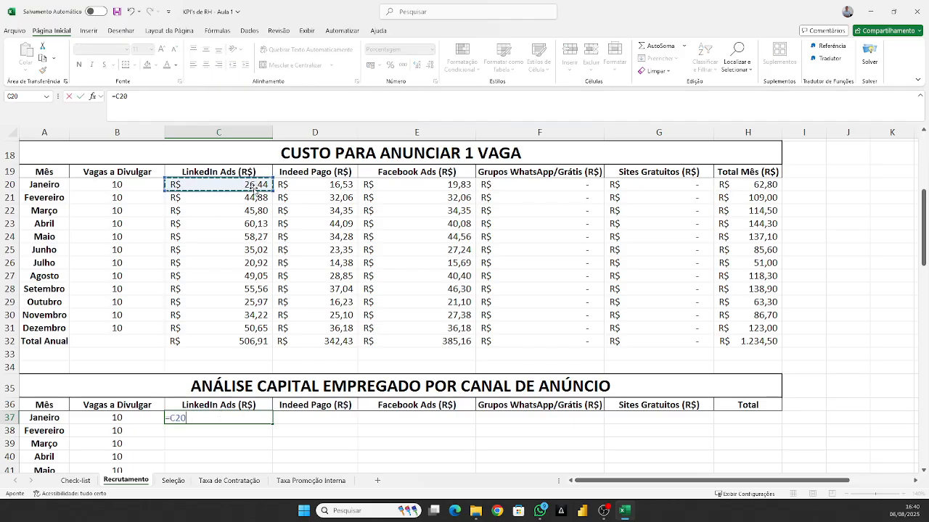
type("/")
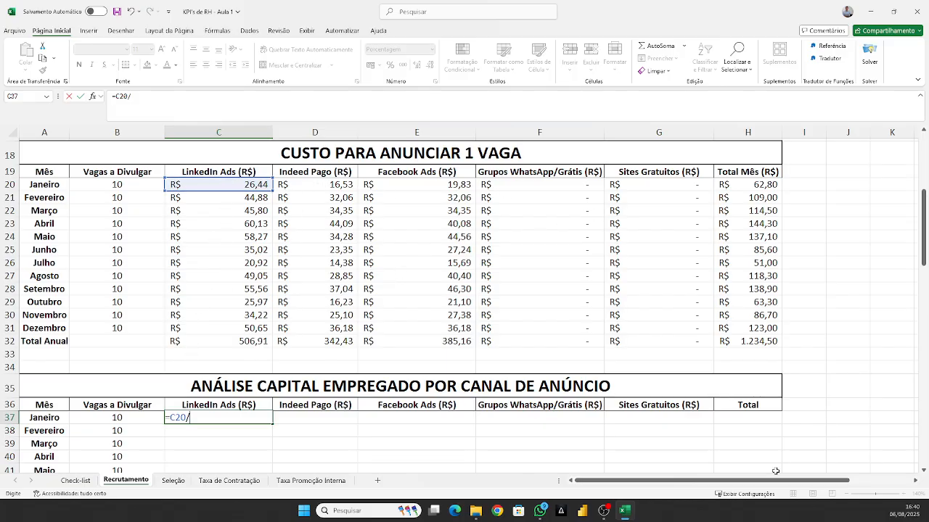
left_click(769, 186)
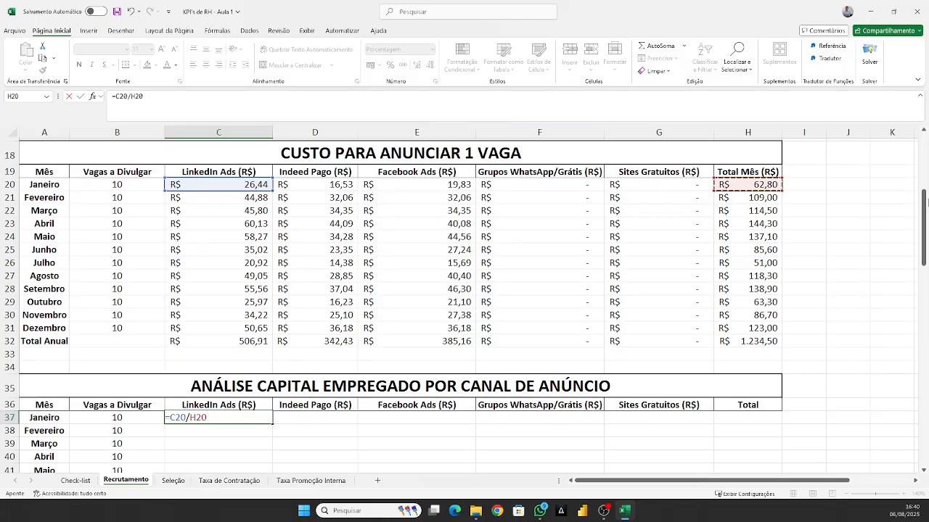
key("F4")
key("F4")
key("F4")
key("Return")
Fill the C37 formula across the channel and Total columns and down through the Total Anual row, covering C37:H49
scroll(248, 389, "down", 1)
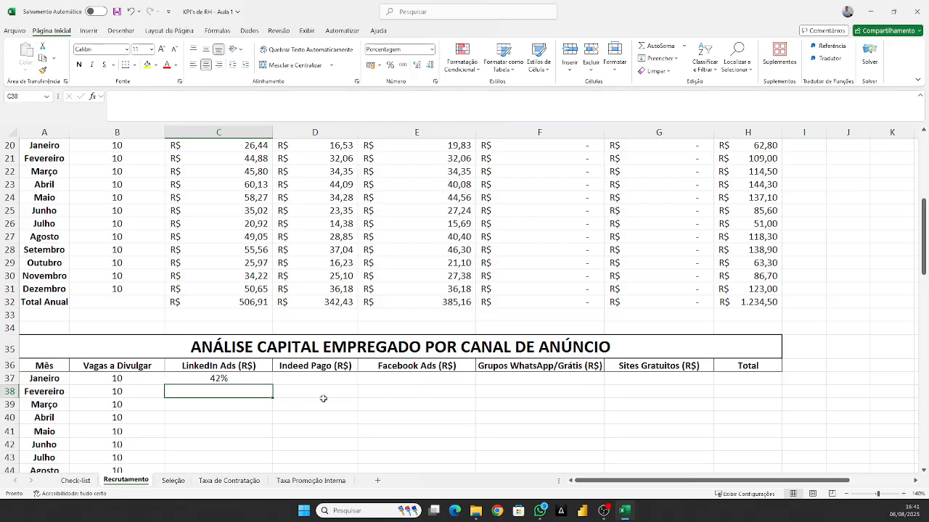
left_click(262, 379)
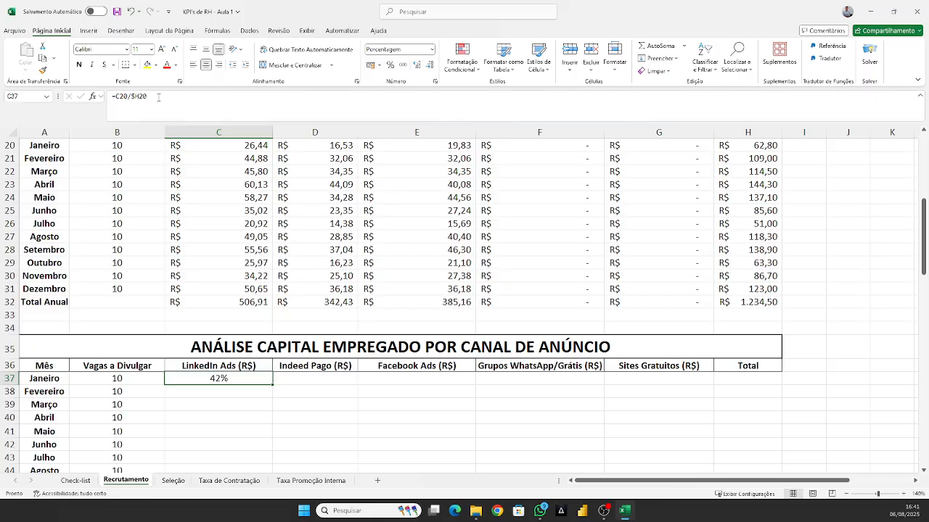
scroll(210, 328, "down", 2)
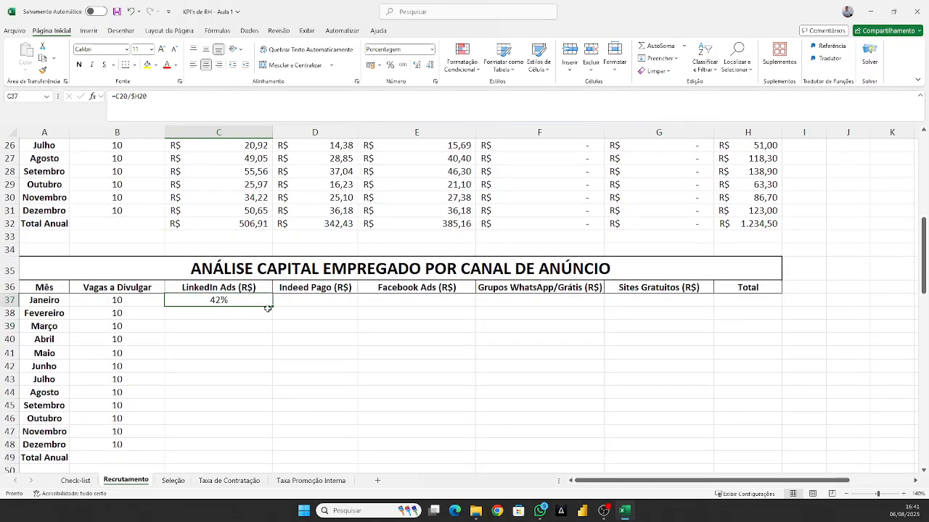
left_click_drag(271, 307, 782, 465)
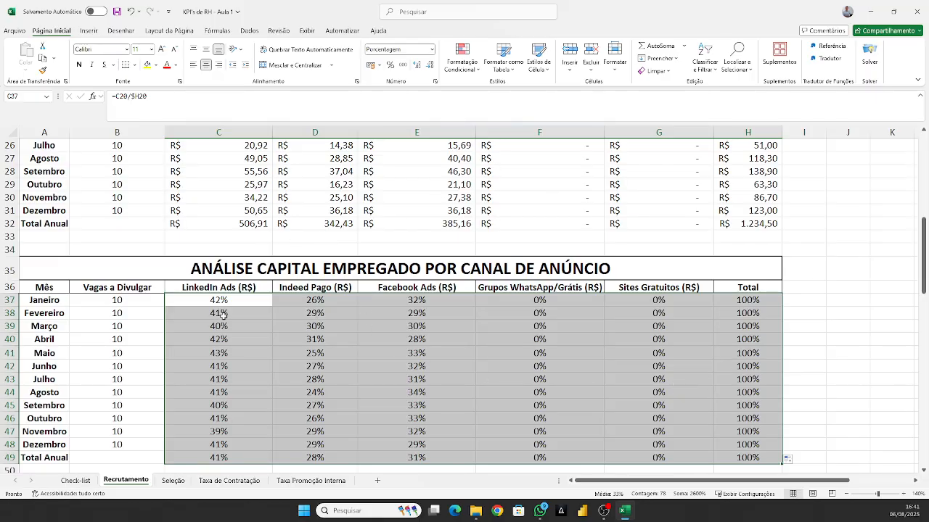
Check which cost cells the January LinkedIn Ads formula in C37 refers to, leaving the formula as it is
left_click(243, 298)
scroll(256, 284, "up", 3)
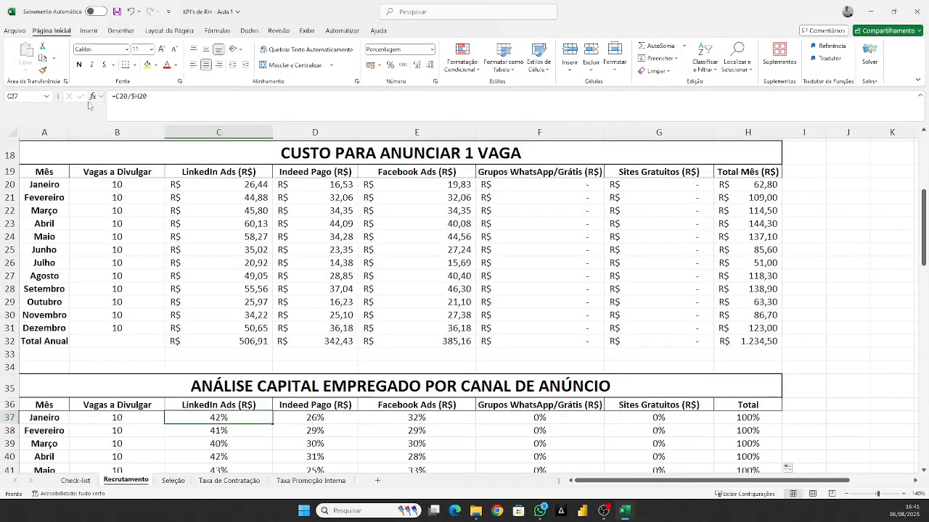
left_click(168, 106)
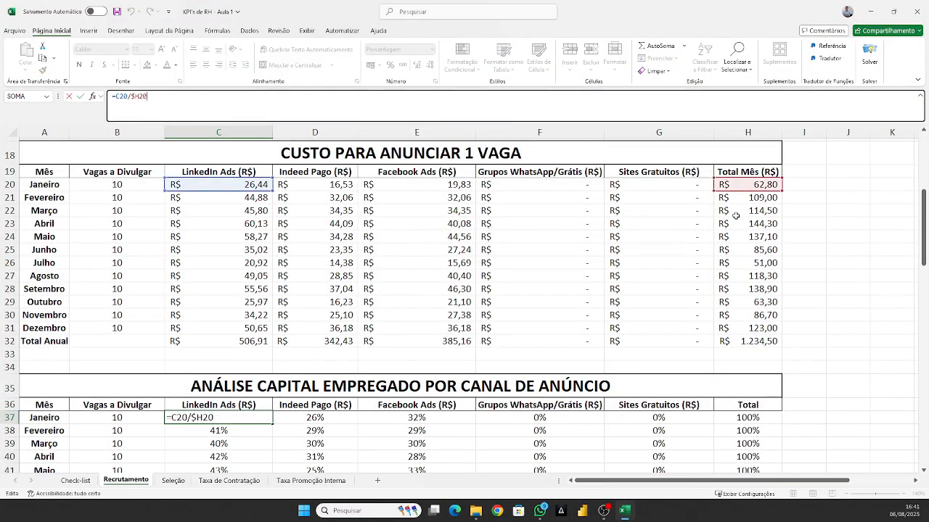
key("Escape")
Copy the channel headers and January costs in C19:G20 of the CUSTO PARA ANUNCIAR 1 VAGA table
left_click(822, 205)
key("Left")
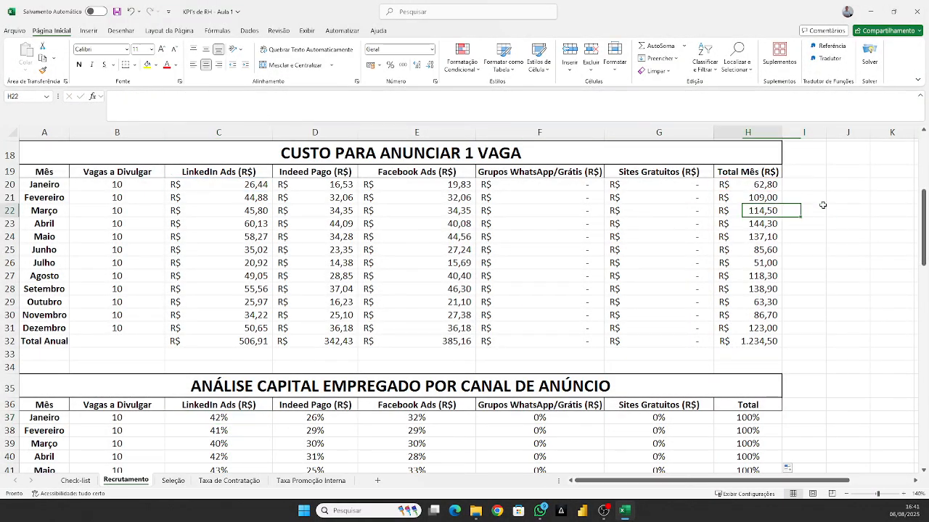
key("Left")
key("Left")
key("Left")
key("Left")
key("Left")
key("Left")
key("Right")
key("Up")
key("Up")
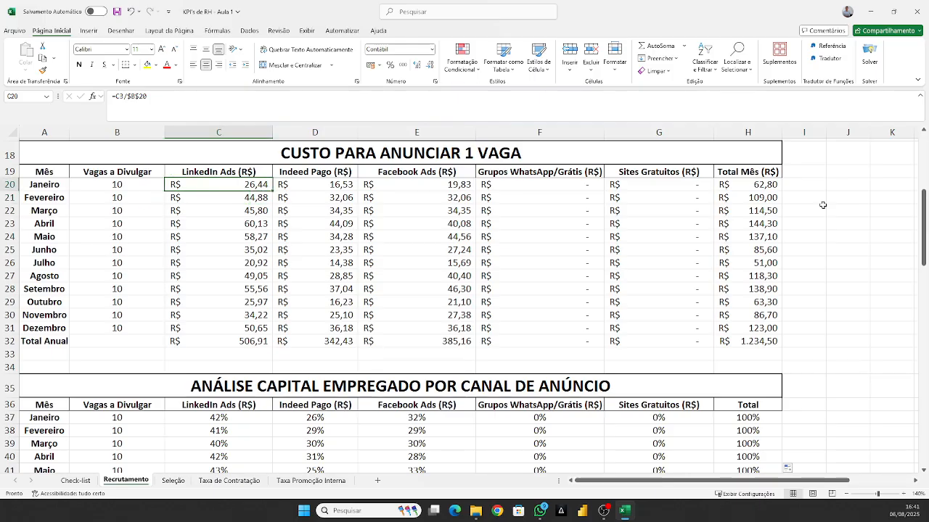
key("shift+Right")
key("shift+Right")
key("shift+Right")
key("shift+Right")
key("ctrl+q")
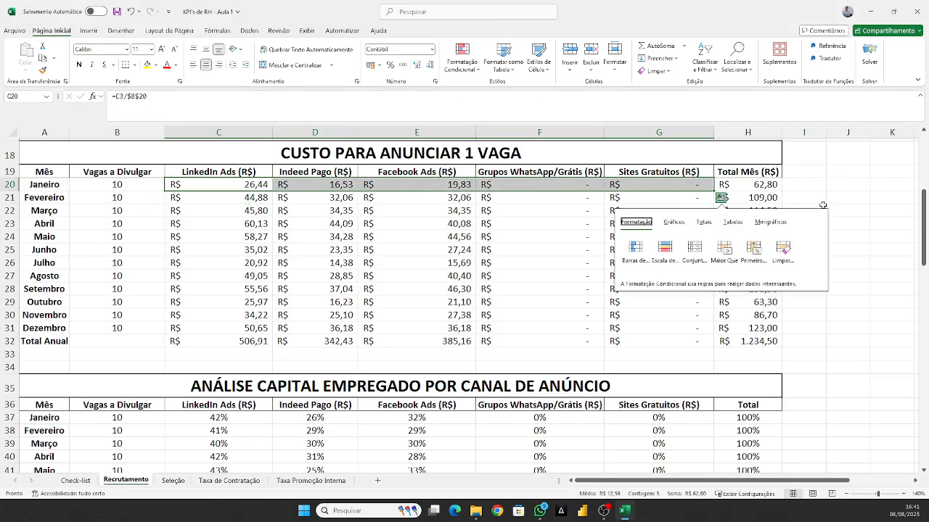
key("Escape")
key("shift+Up")
key("ctrl+c")
Paste the copied headers and January costs as values only into the empty area starting at L20
key("Right")
key("Right")
key("Right")
key("Right")
key("Right")
key("Right")
key("Right")
key("Right")
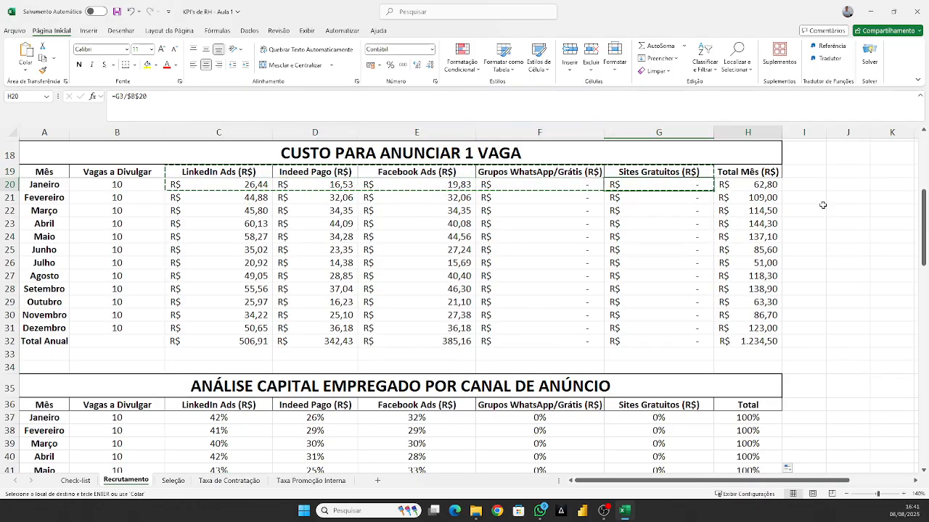
key("Right")
key("Right")
key("Right")
key("Right")
key("Left")
key("Left")
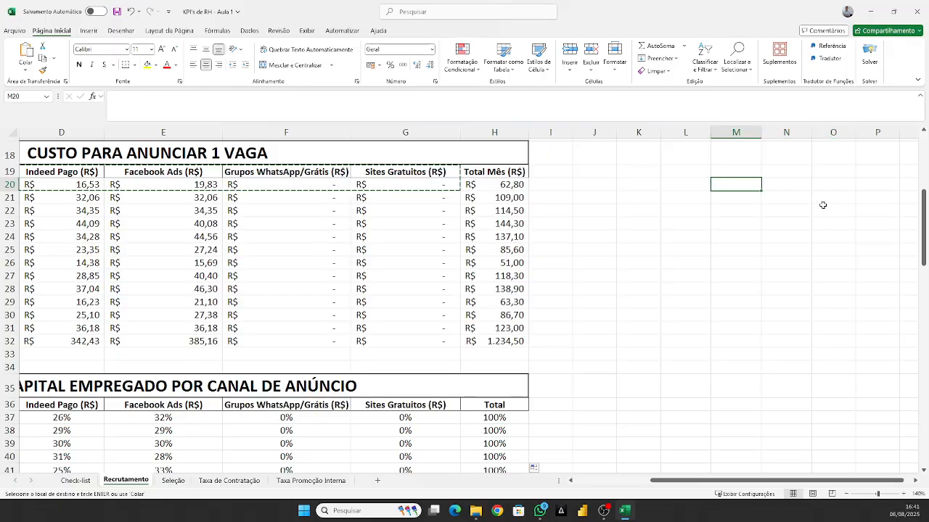
left_click(698, 190)
right_click(697, 190)
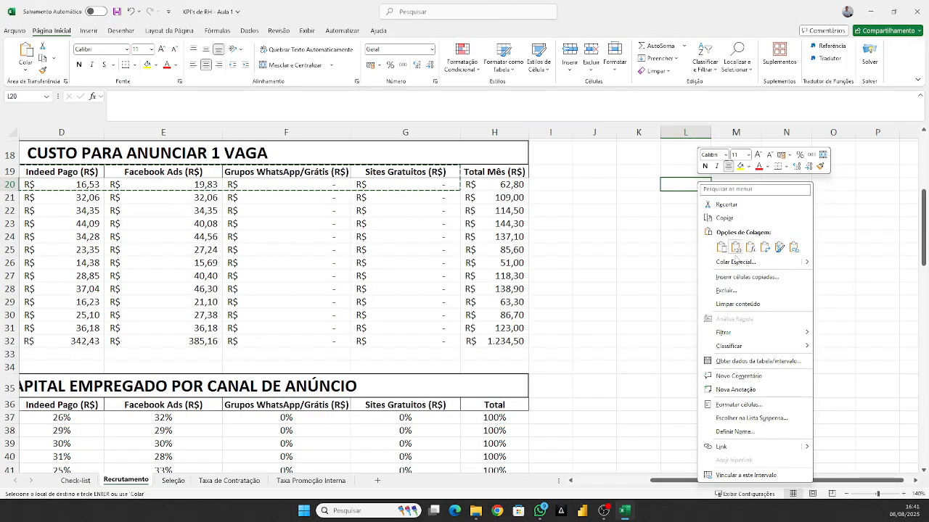
left_click(736, 250)
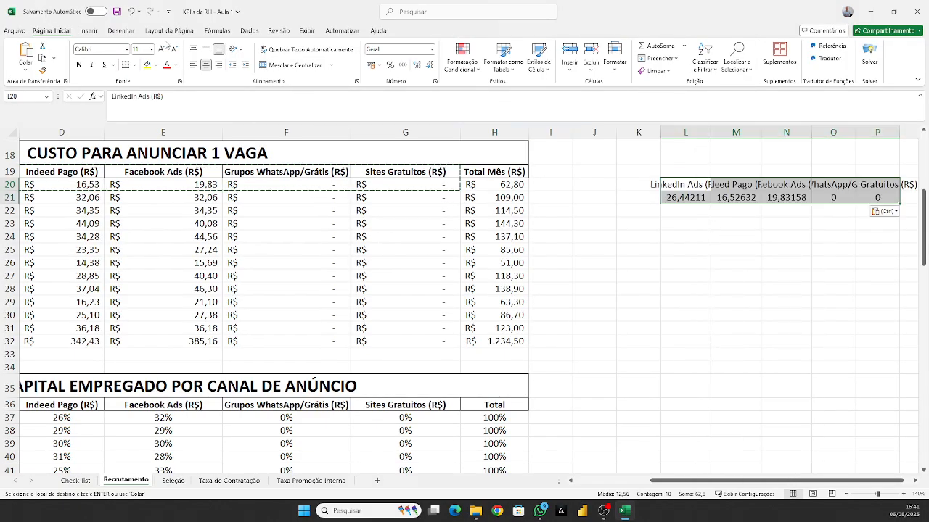
Insert a 2D pie chart of the January channel costs pasted in L20:P21
left_click(90, 32)
left_click(375, 71)
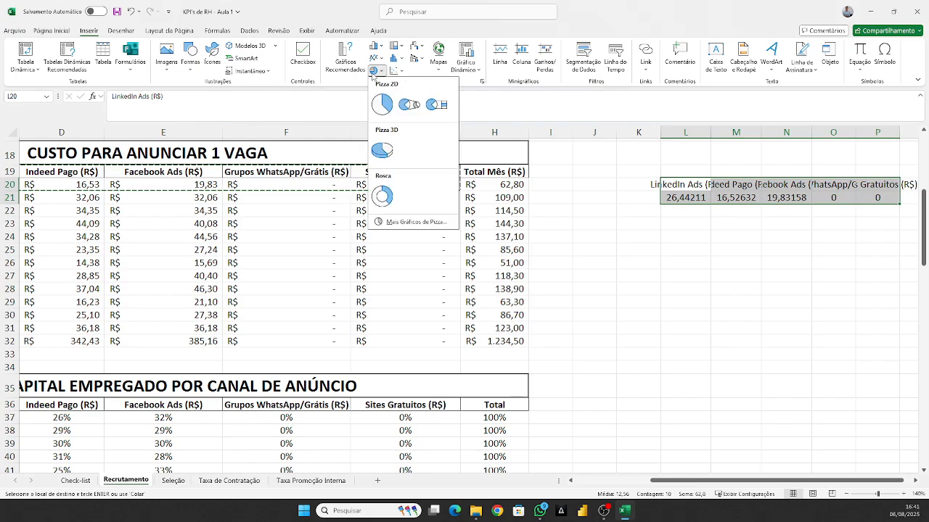
left_click(383, 104)
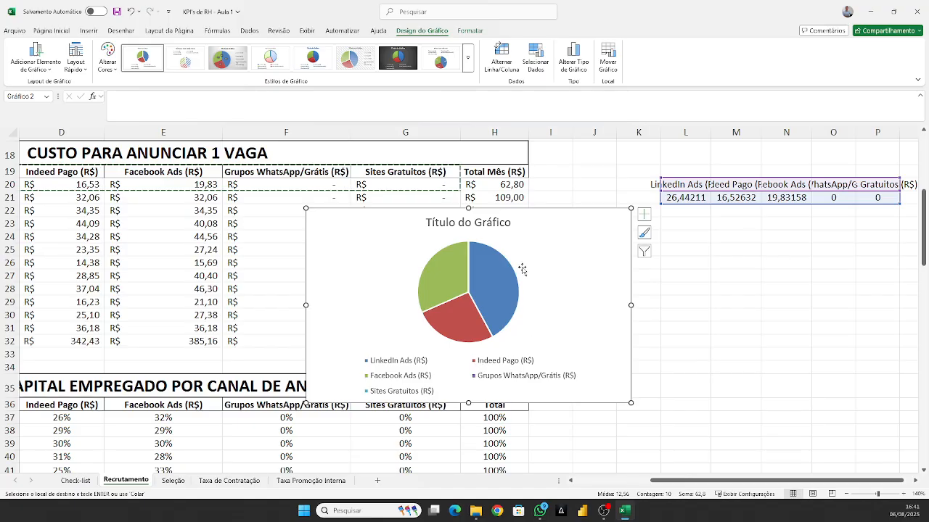
Add data labels to the LinkedIn Ads, Facebook Ads and Indeed Pago slices of the pie chart
left_click(513, 187)
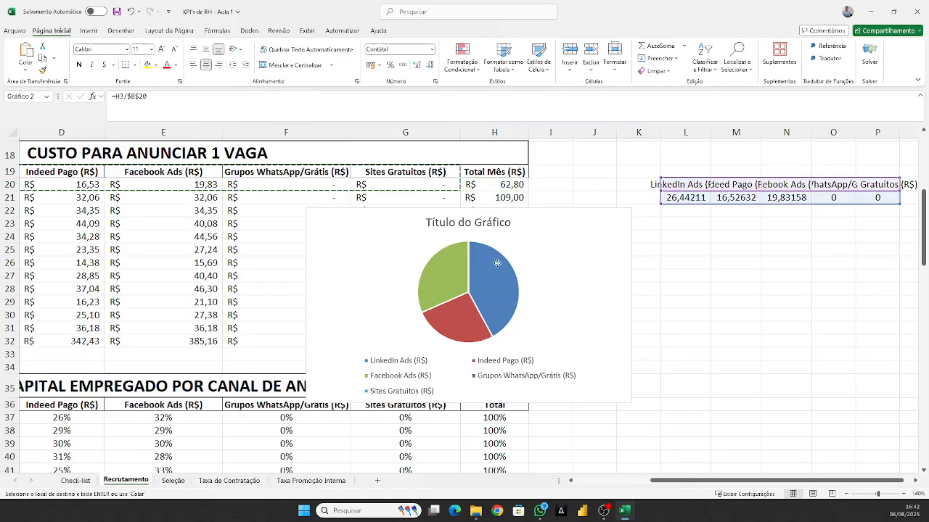
left_click(497, 291)
right_click(497, 291)
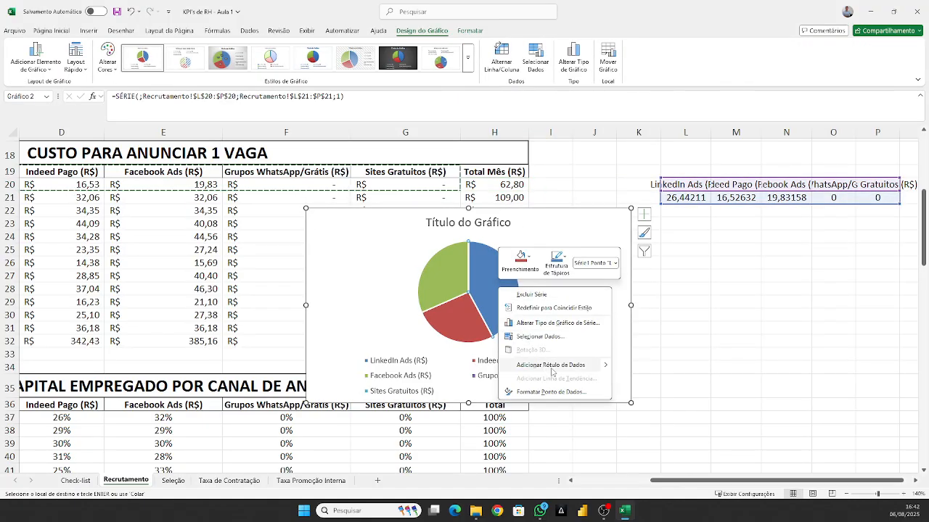
left_click(537, 364)
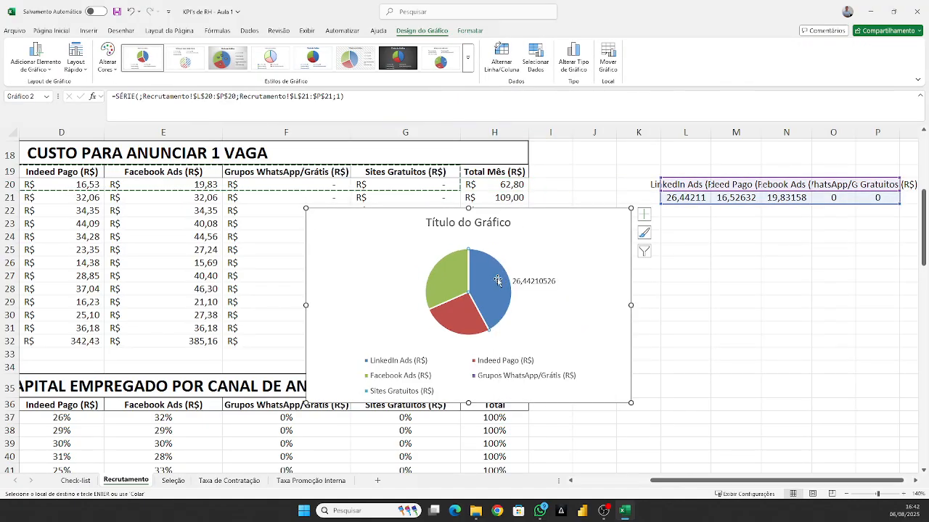
right_click(469, 325)
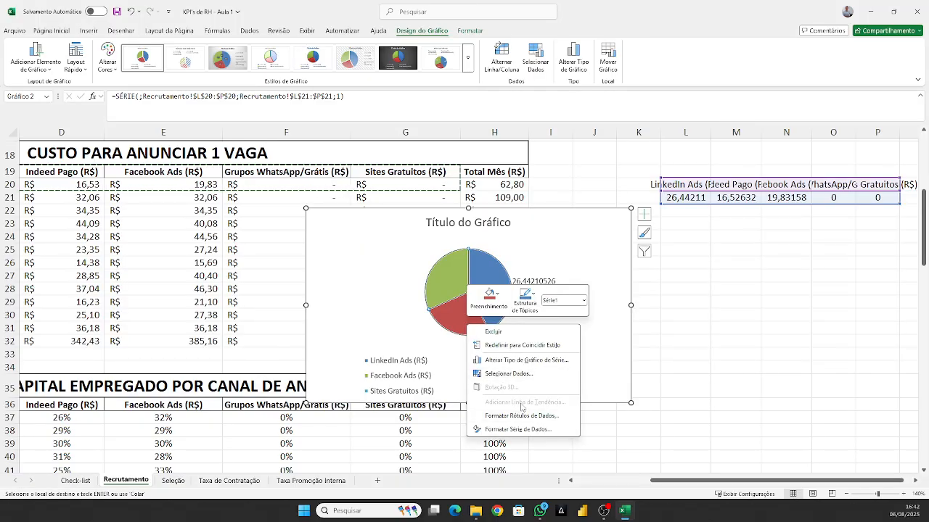
left_click(610, 357)
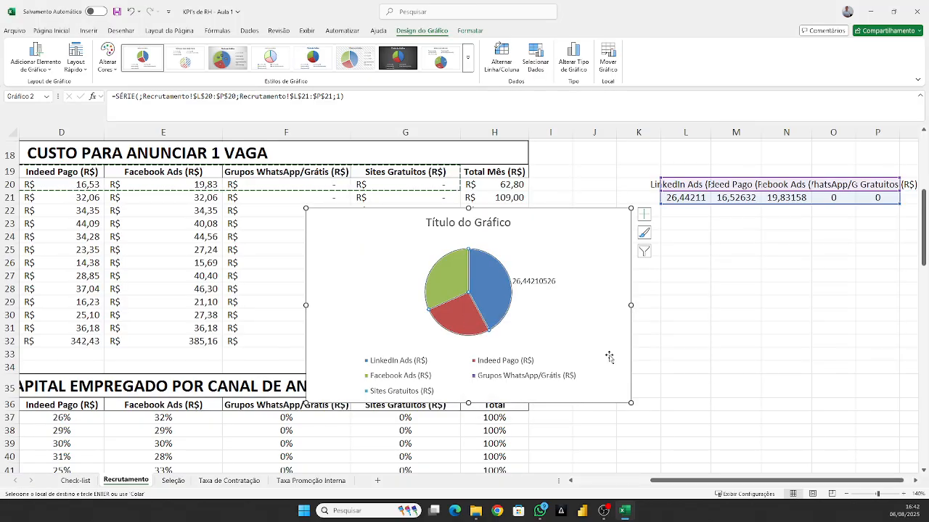
right_click(460, 326)
left_click(400, 325)
left_click(503, 291)
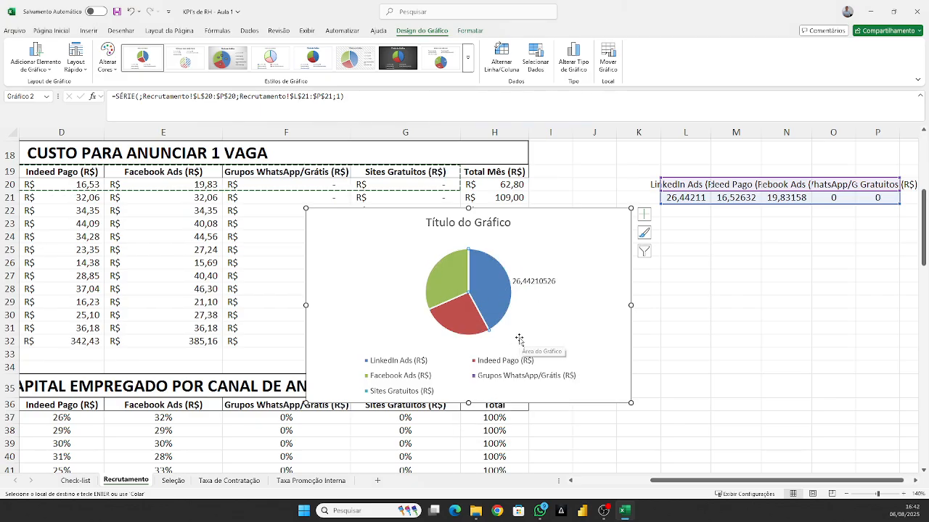
right_click(450, 279)
left_click(498, 357)
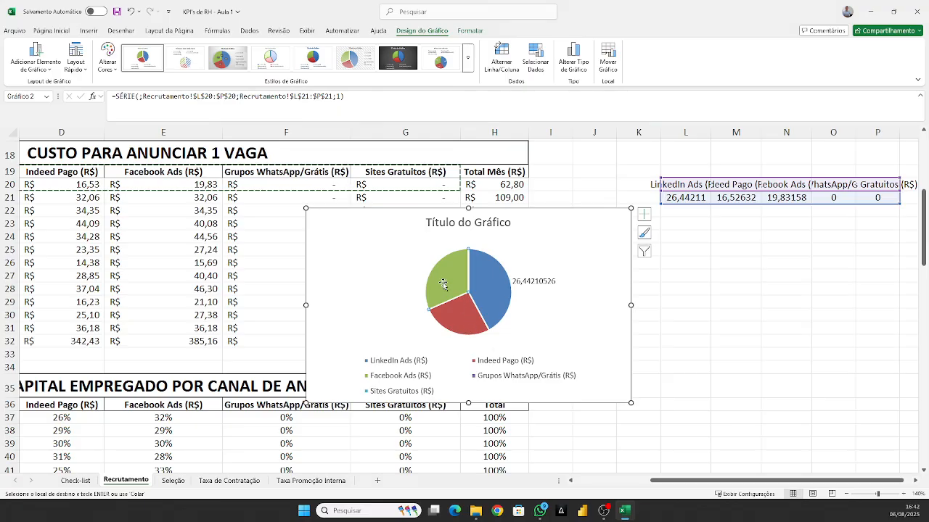
right_click(451, 319)
left_click(499, 396)
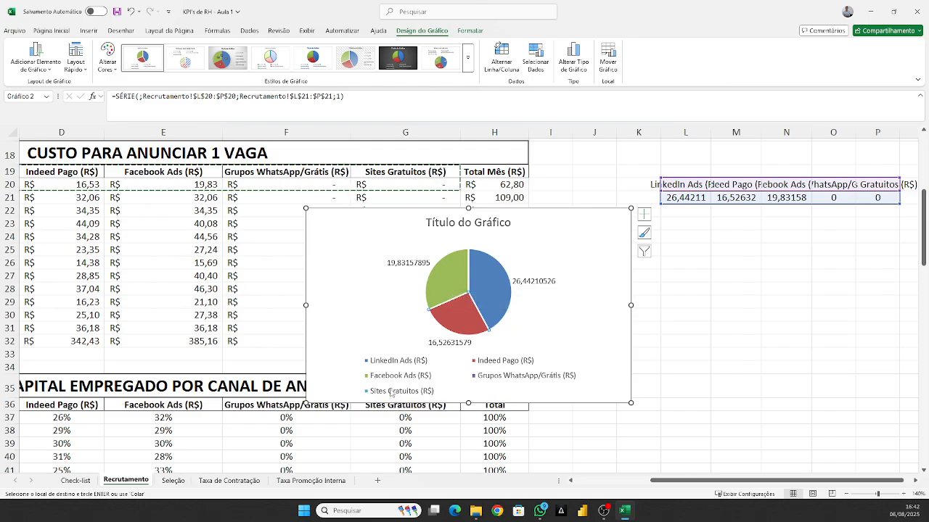
Delete the pie chart of January channel costs from the sheet
left_click(600, 230)
key("Delete")
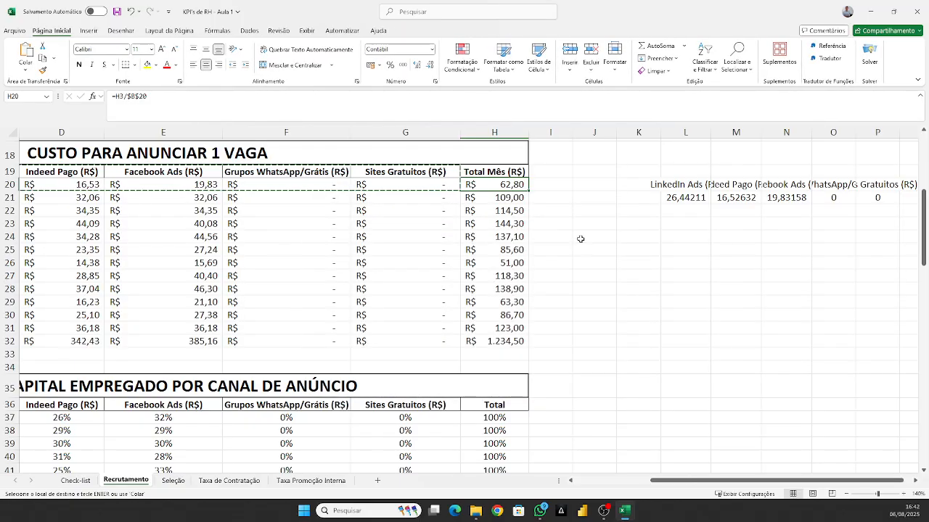
Review January's percentage for each channel in row 37 and examine the ANÁLISE RETORNO DO CAPITAL EMPREGADO table below
left_click_drag(718, 484, 641, 484)
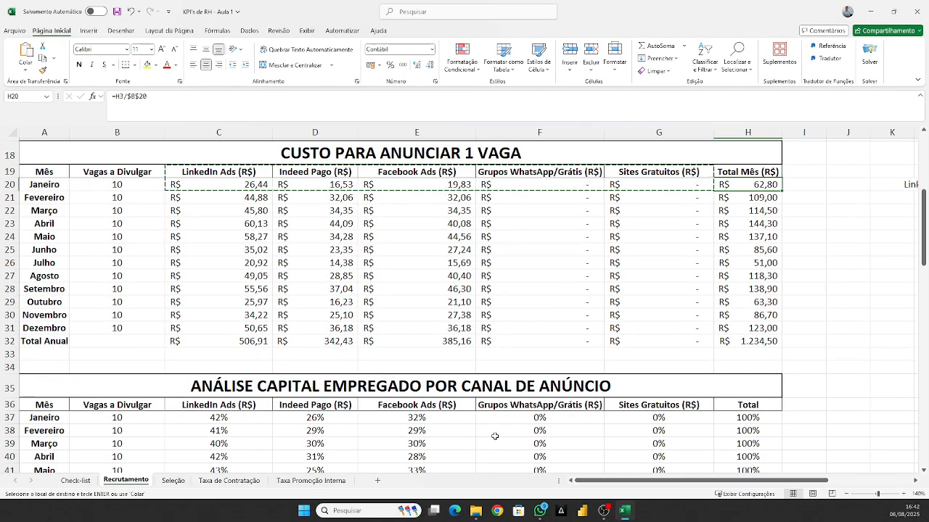
scroll(488, 380, "down", 2)
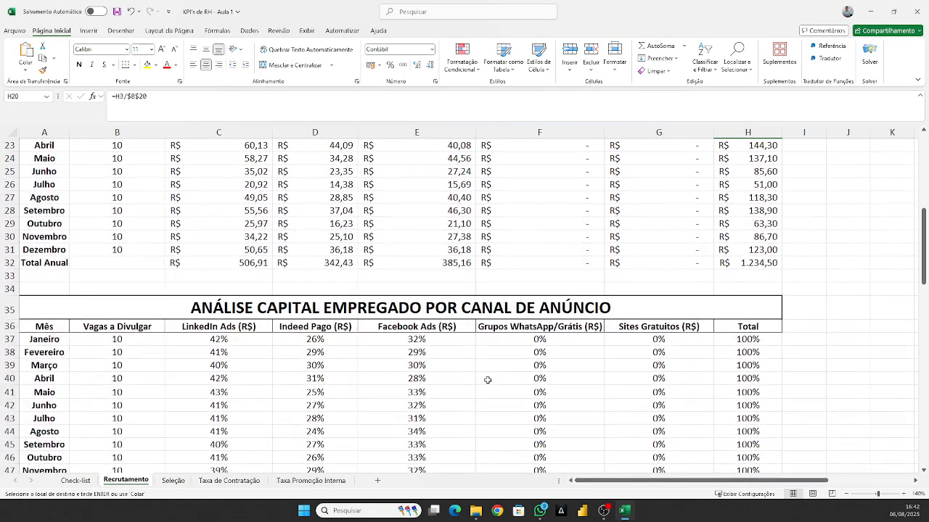
left_click(192, 338)
left_click(341, 336)
left_click(421, 338)
left_click(694, 340)
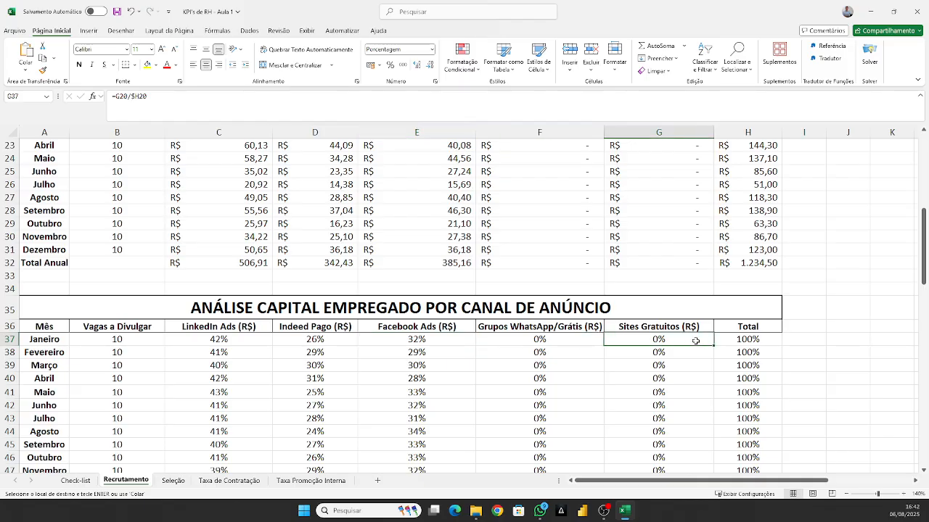
scroll(289, 328, "down", 6)
scroll(405, 376, "down", 2)
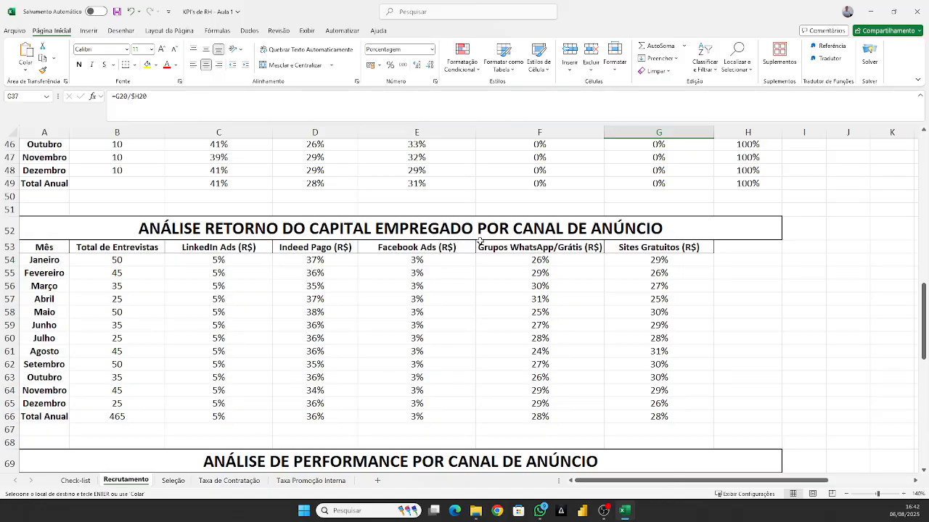
Review January's return percentages for LinkedIn, Indeed and Facebook and the January and February interview totals in the ANÁLISE RETORNO table
left_click(234, 259)
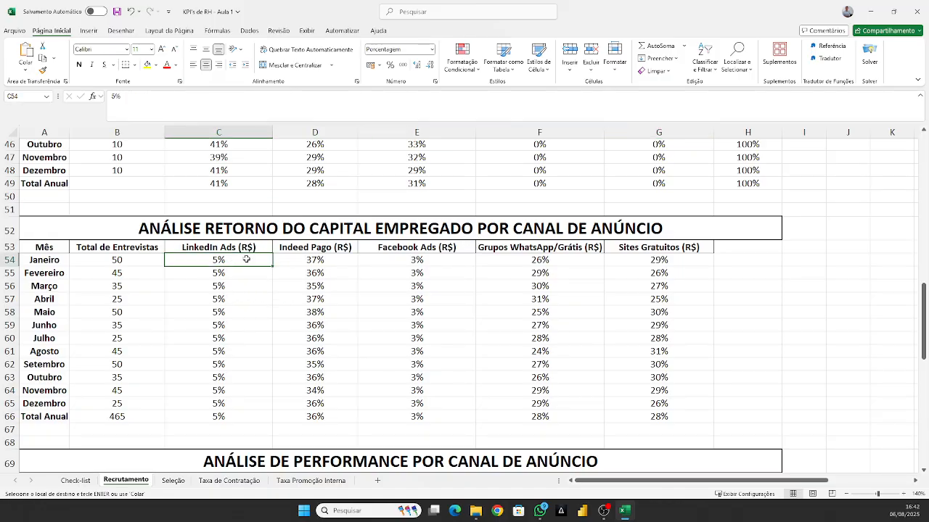
left_click(303, 264)
left_click(434, 265)
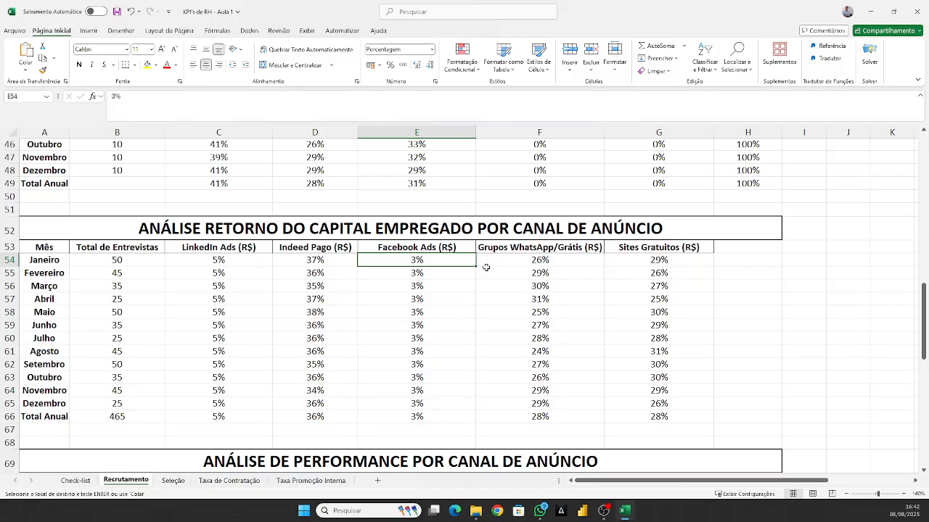
left_click(137, 263)
left_click(143, 272)
left_click(138, 259)
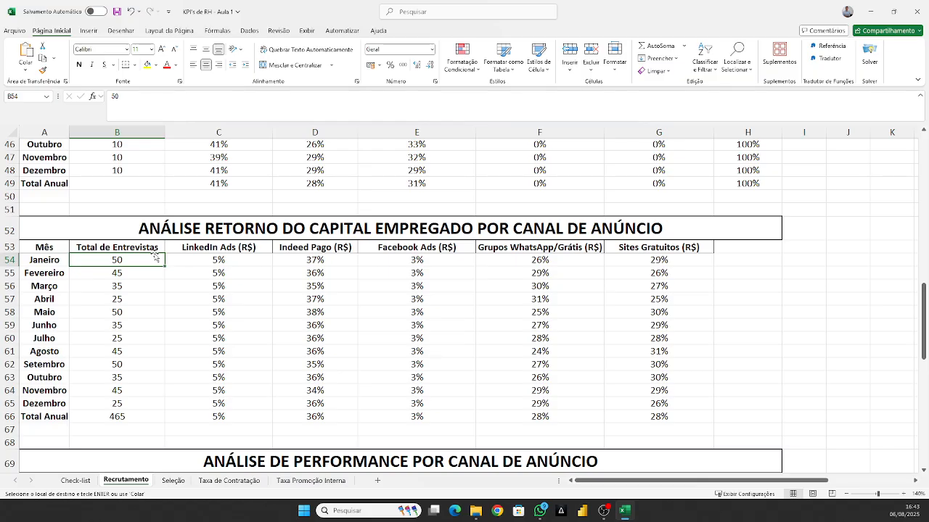
left_click(132, 276)
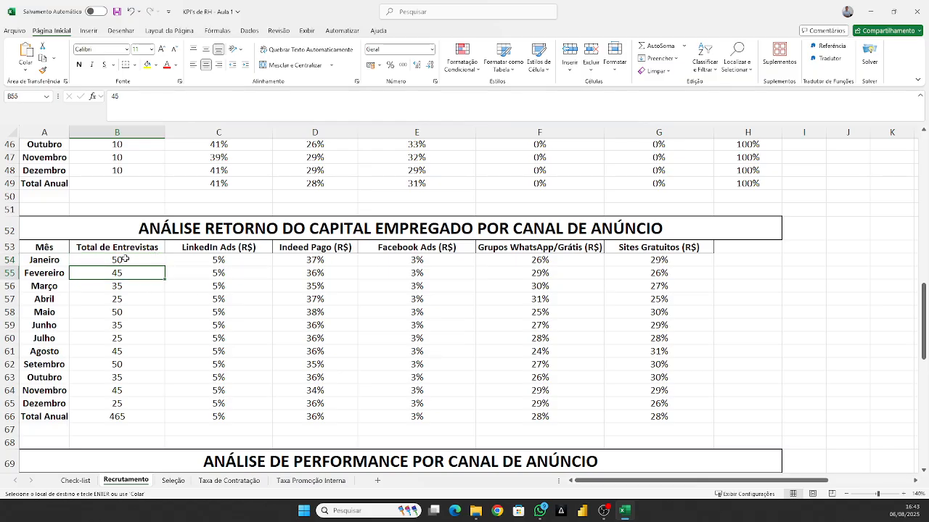
left_click(125, 259)
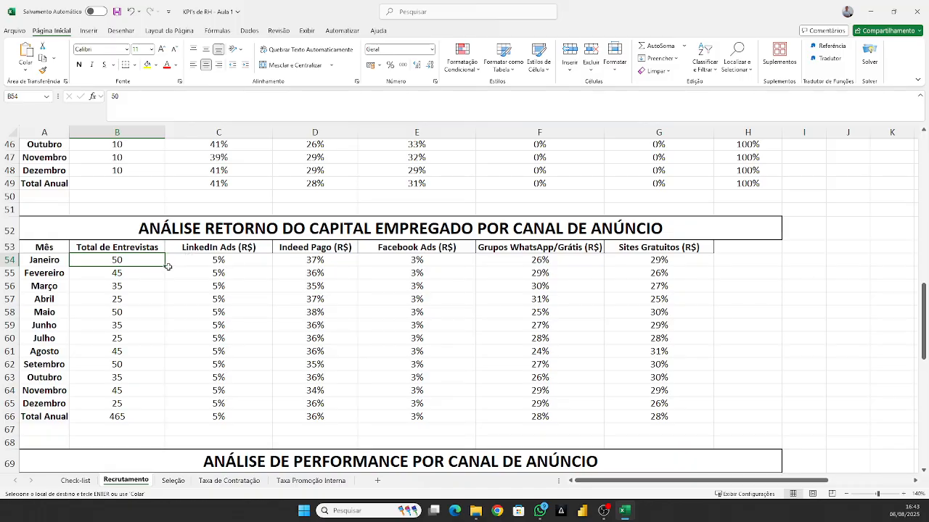
left_click(205, 259)
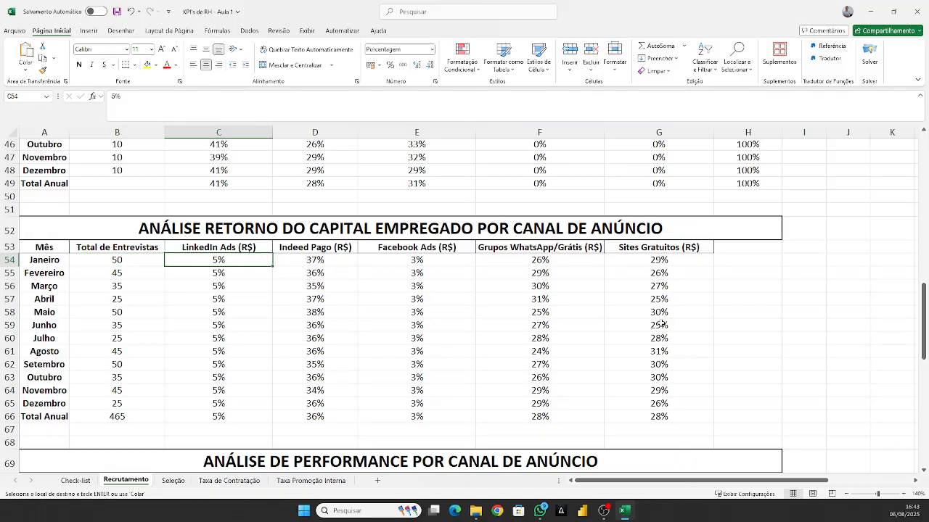
Examine the full ANÁLISE RETORNO table alongside the ANÁLISE DE PERFORMANCE table below it and the ANÁLISE CAPITAL EMPREGADO table above it
left_click(102, 256)
left_click_drag(70, 229, 112, 417)
scroll(79, 330, "down", 3)
scroll(78, 327, "up", 5)
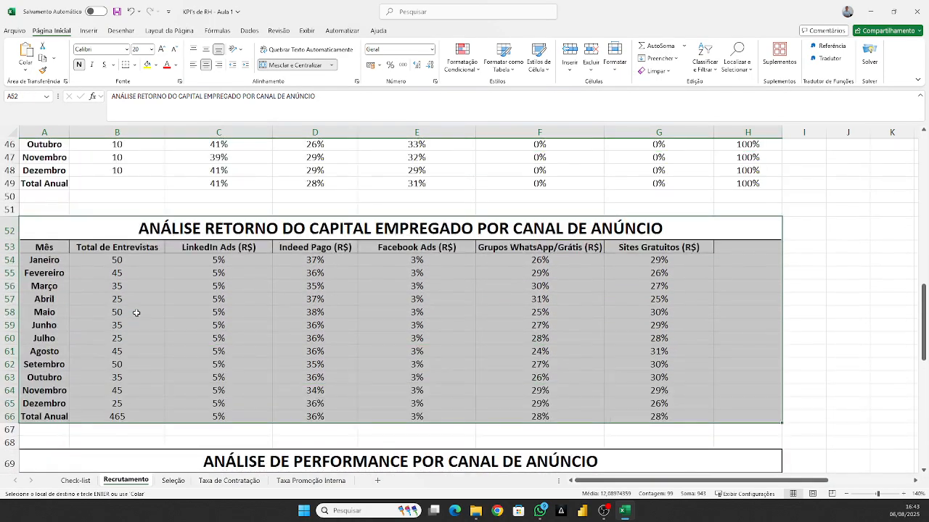
key("Escape")
scroll(209, 283, "down", 7)
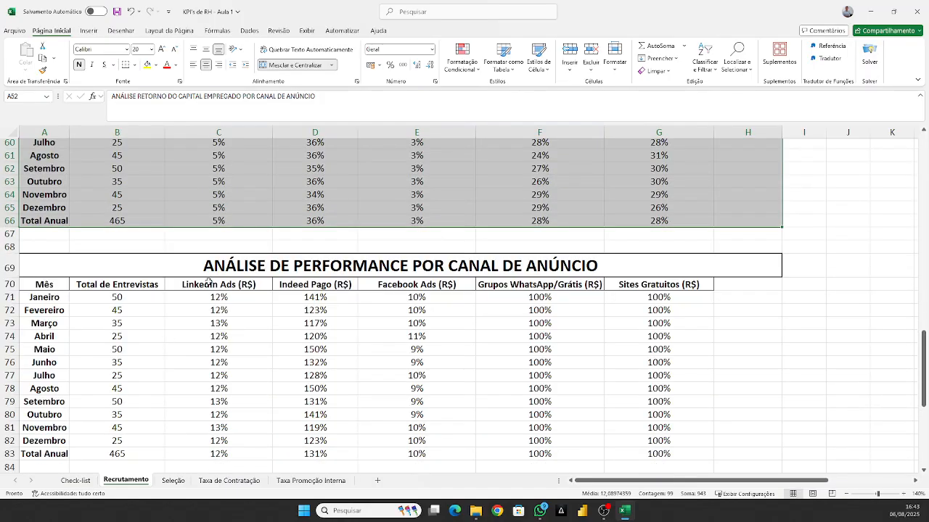
scroll(274, 277, "up", 9)
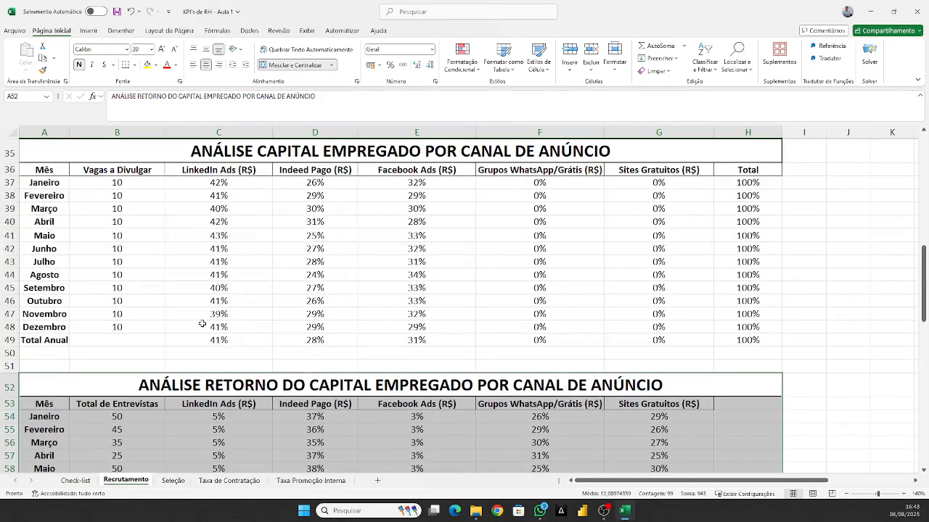
scroll(51, 359, "down", 3)
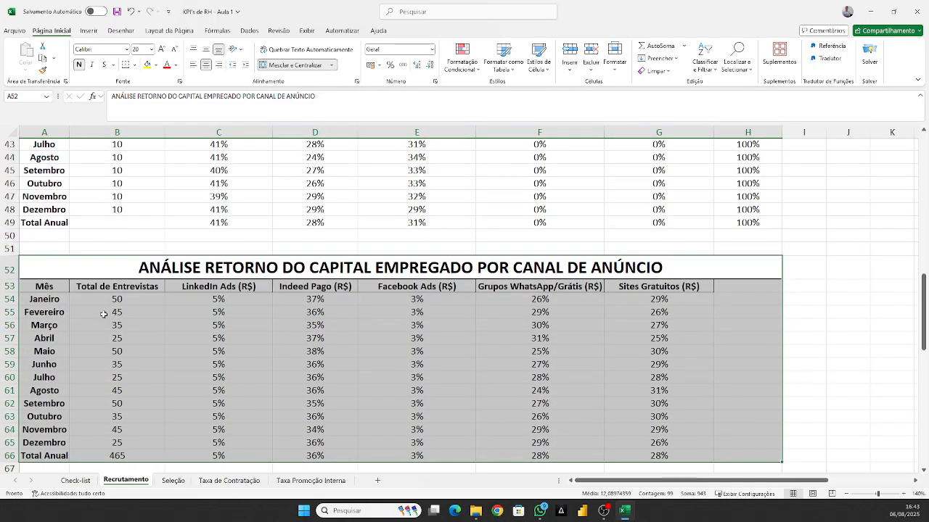
Check how many rows the ANÁLISE RETORNO table spans by selecting its month cells from Janeiro to Total Anual (A54:A66)
left_click(65, 268)
left_click(52, 299)
left_click(50, 313)
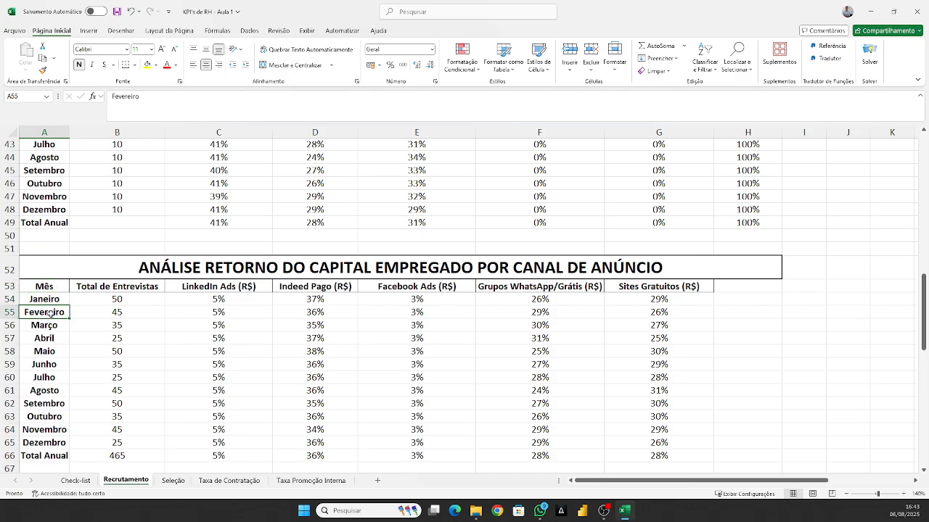
left_click_drag(53, 295, 47, 445)
scroll(47, 445, "down", 1)
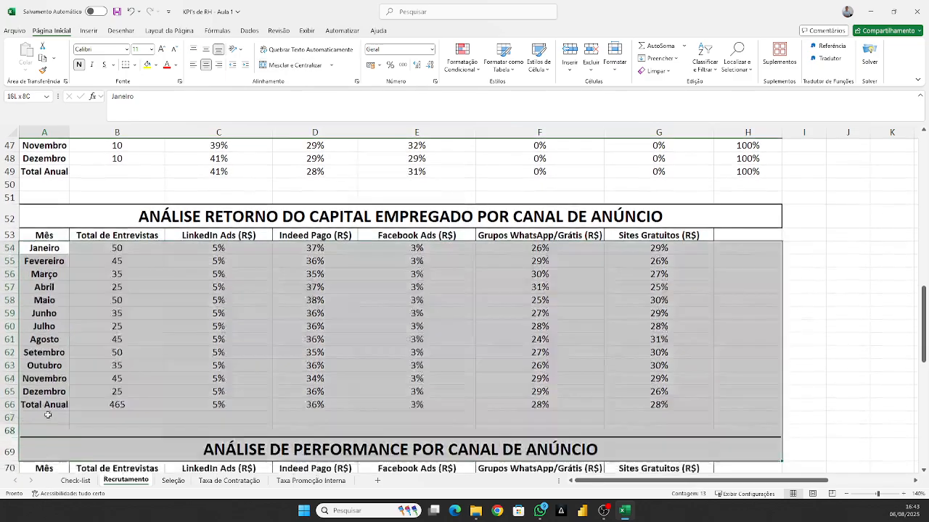
left_click_drag(48, 397, 48, 404)
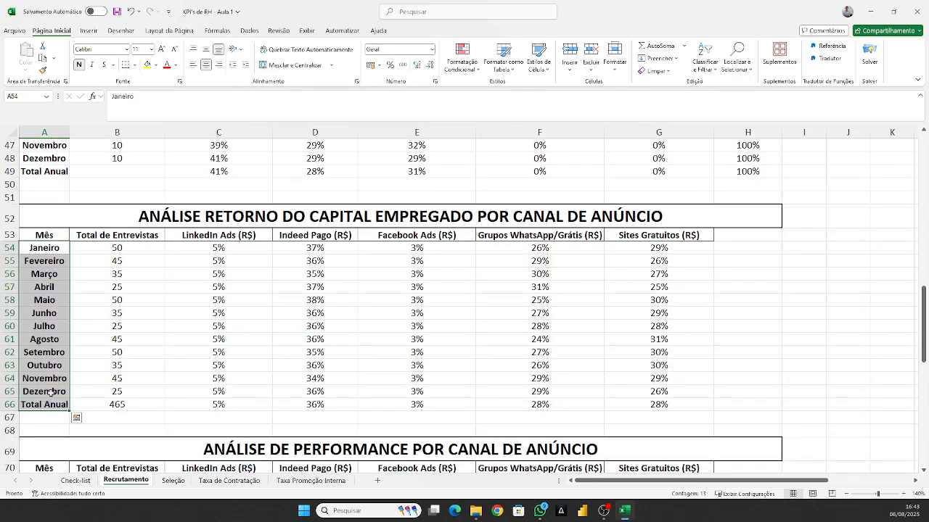
left_click(58, 214)
scroll(58, 215, "up", 2)
left_click(4, 262)
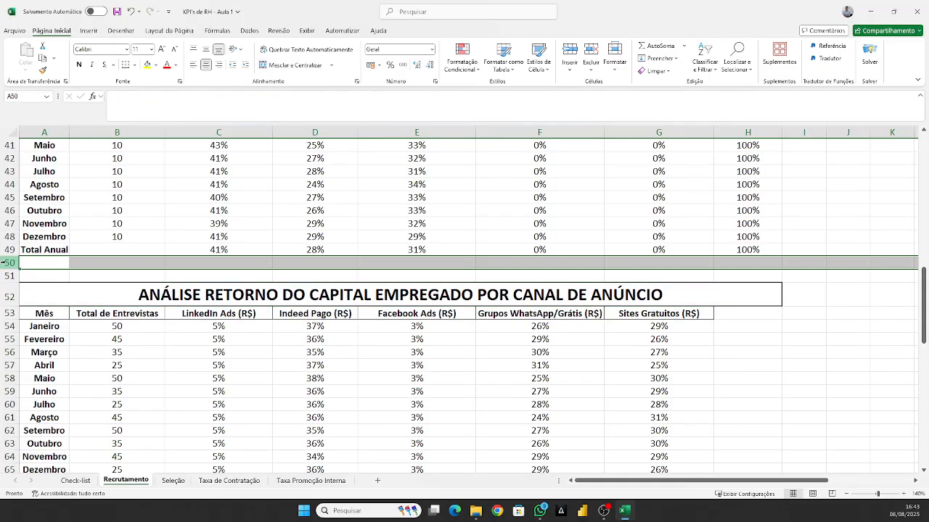
right_click(10, 263)
left_click(52, 363)
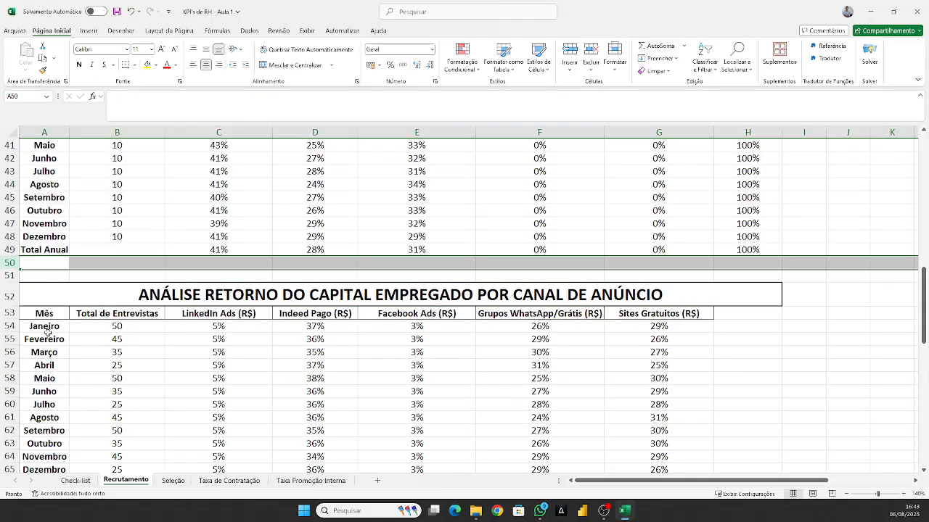
key("ctrl+z")
Insert 17 blank rows at row 50, between the capital share table and the ANÁLISE RETORNO table
right_click(10, 262)
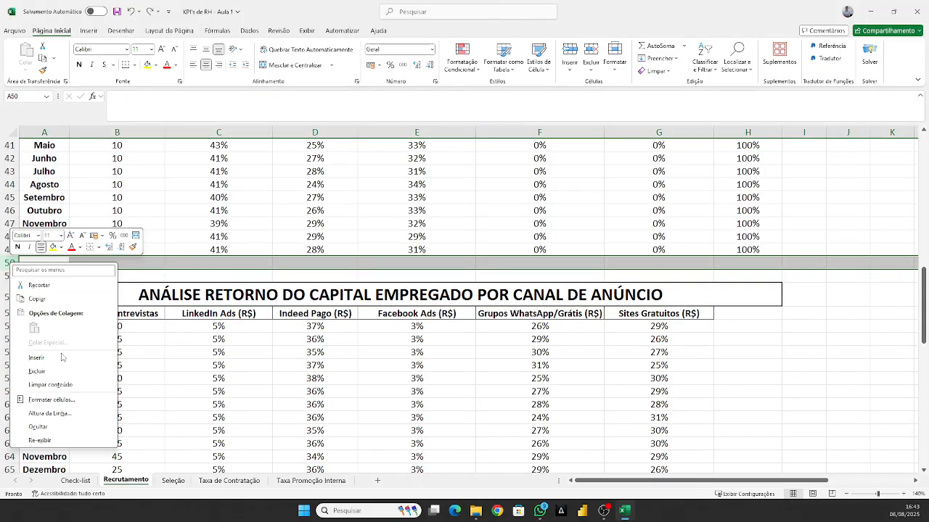
left_click(61, 357)
key("F4")
key("F4")
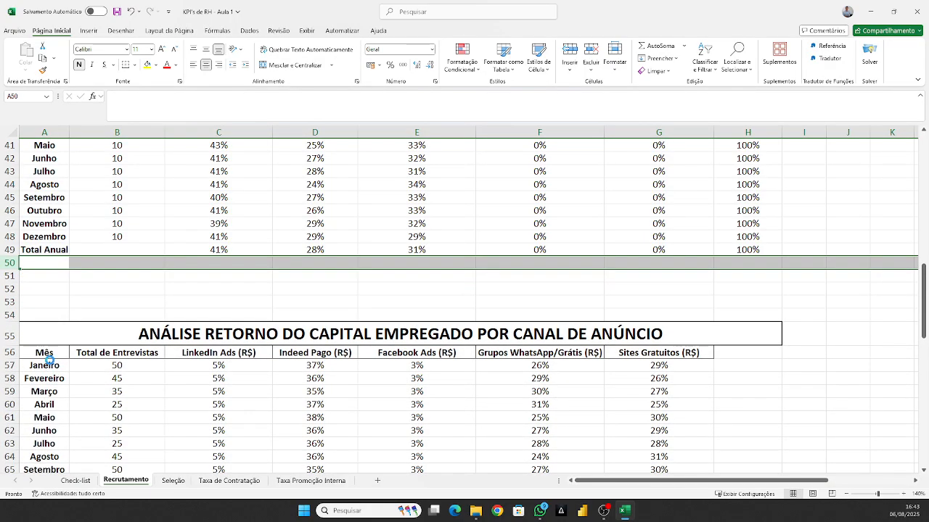
key("F4")
key("F4")
key("F4")
key("F4")
key("F4")
key("F4")
key("F4")
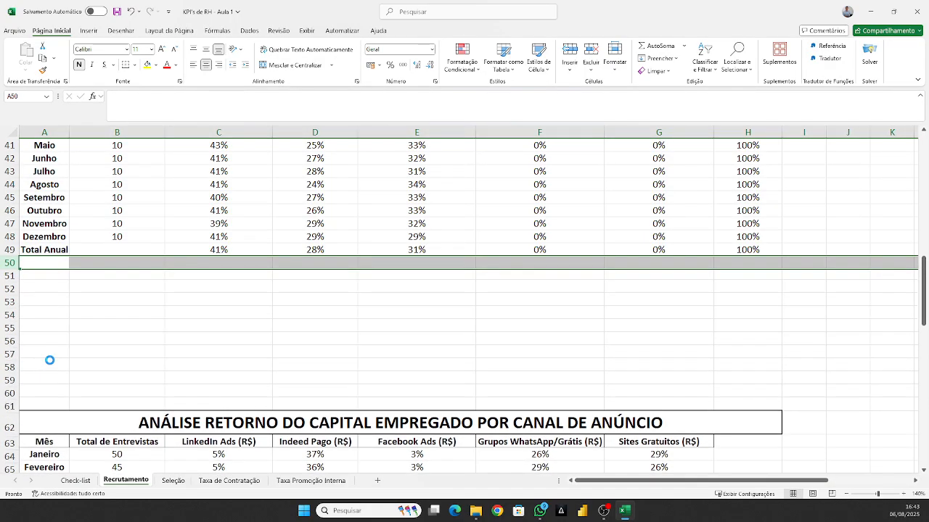
key("F4")
key("F4")
key("F4")
key("F4")
key("F4")
key("F4")
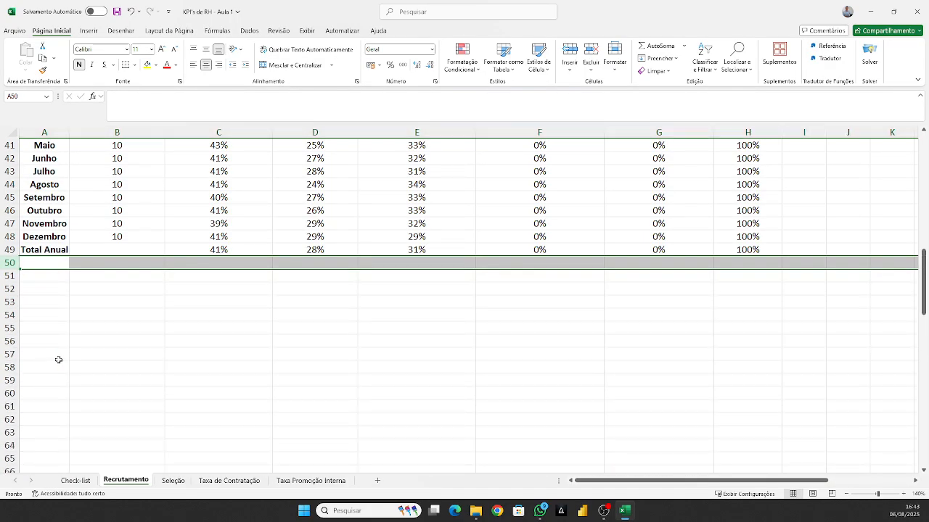
Copy the ANÁLISE RETORNO table from A69:H83 and paste it into the blank rows starting at A51
scroll(59, 360, "down", 7)
left_click(216, 375)
left_click(218, 275)
left_click(366, 322)
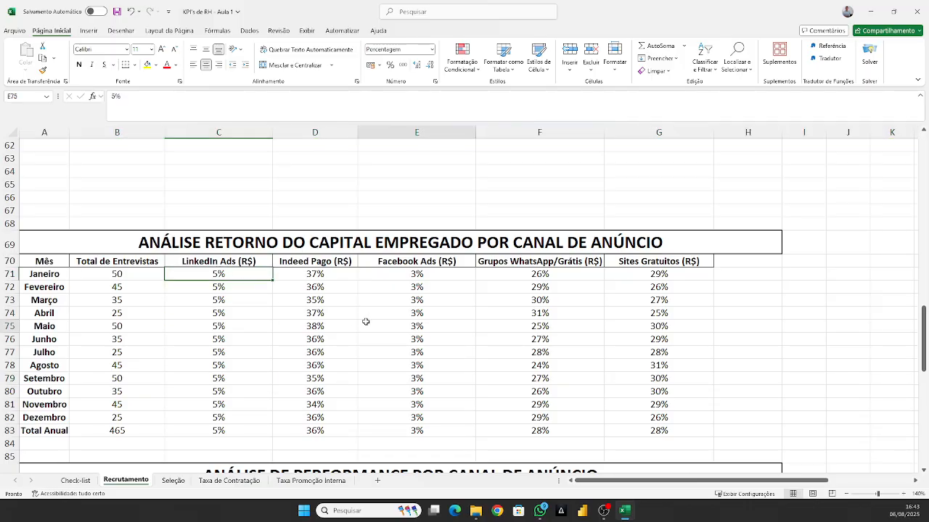
left_click(325, 273)
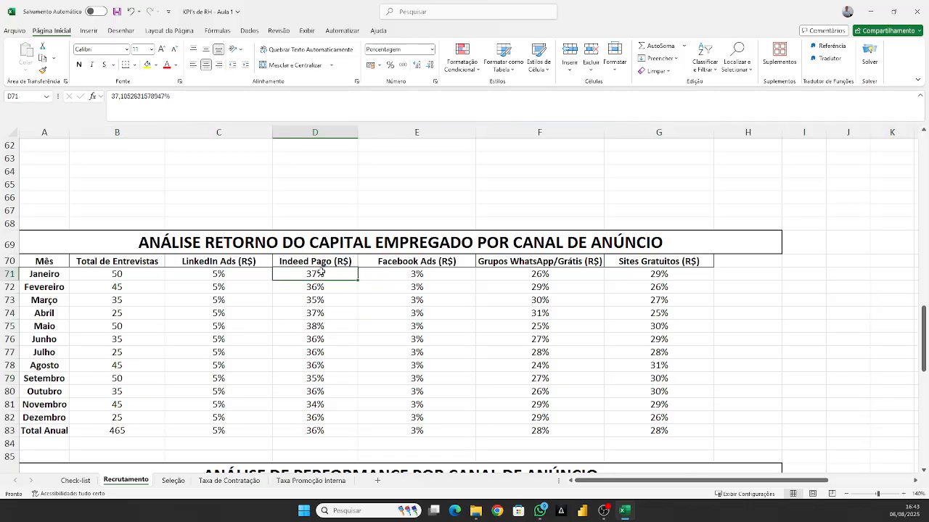
mouse_move(120, 245)
left_mouse_down()
mouse_move(186, 460)
mouse_move(198, 427)
left_mouse_up()
key("ctrl+c")
scroll(196, 421, "up", 6)
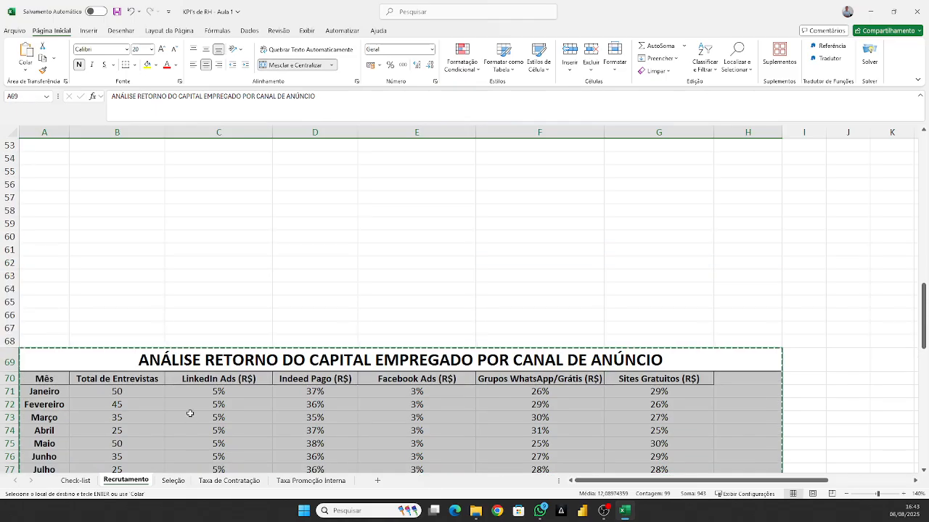
left_click(44, 276)
left_click(57, 234)
key("ctrl+v")
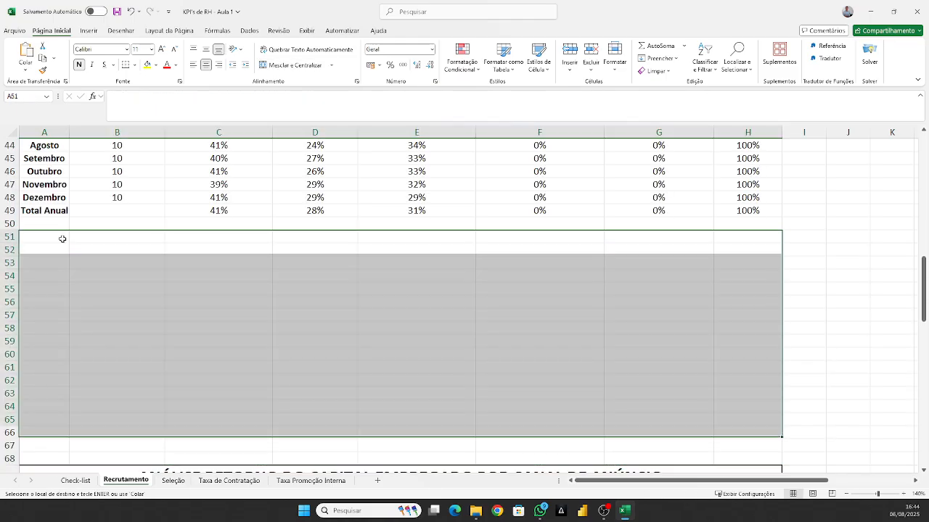
scroll(125, 247, "down", 1)
Try to calculate January's LinkedIn Ads return in C53 of the pasted table with the formula =C72*C52
left_click(125, 233)
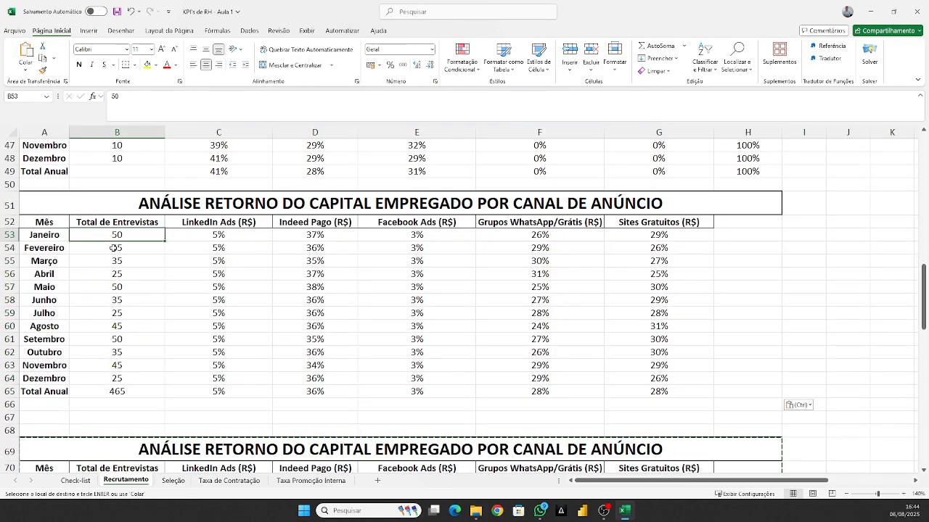
left_click_drag(218, 234, 634, 391)
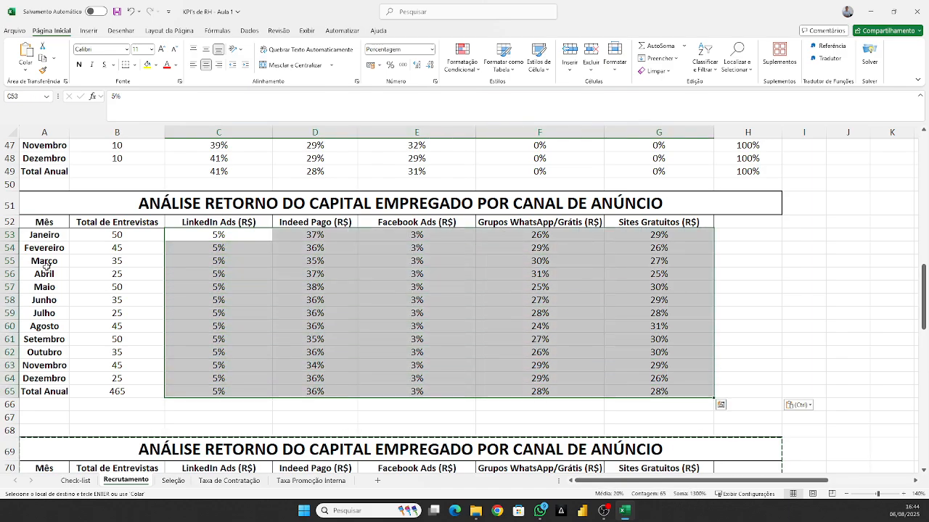
left_click(47, 261)
left_click(224, 236)
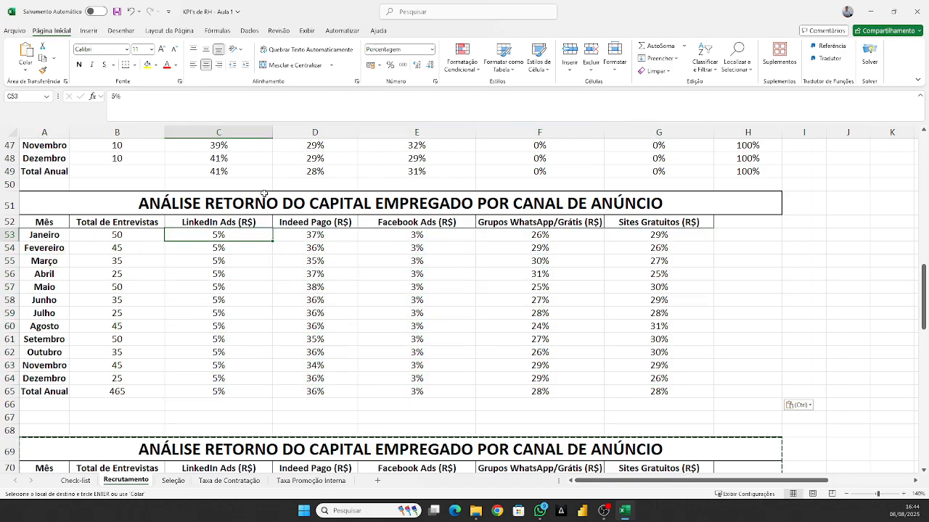
type("-")
key("Down")
key("Down")
key("Down")
key("Down")
key("Down")
key("Down")
key("Down")
key("Down")
key("Down")
key("Down")
key("Down")
key("Down")
key("Down")
key("Down")
key("Down")
key("Down")
key("Down")
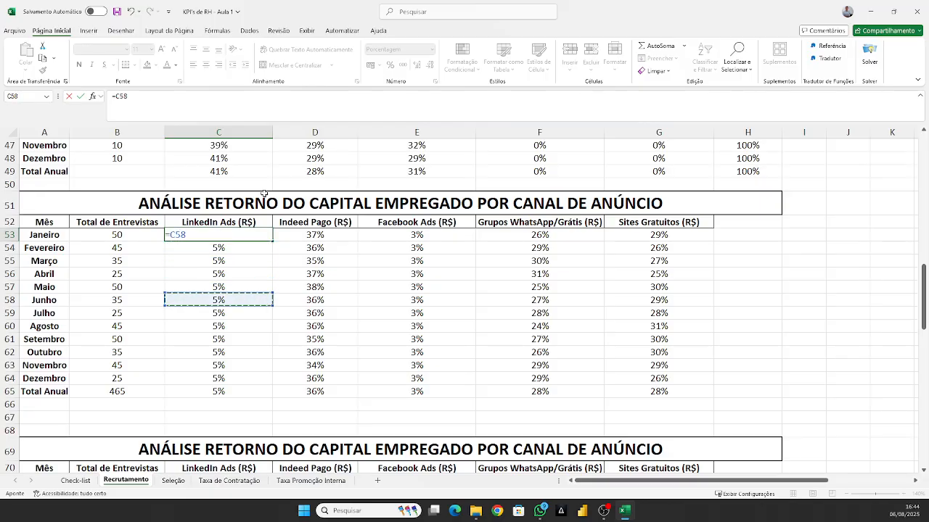
key("Down")
key("Down")
key("Down")
key("Down")
key("Down")
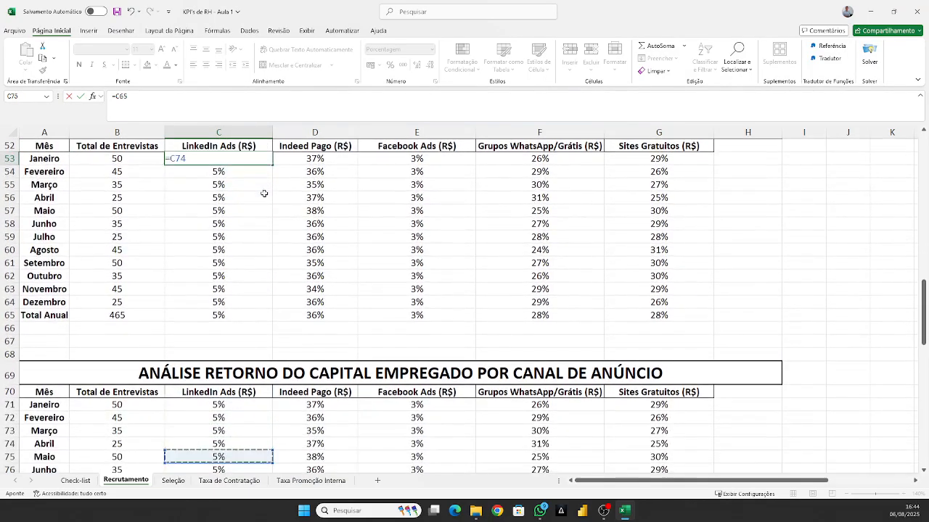
key("Up")
key("Up")
key("Up")
type("*")
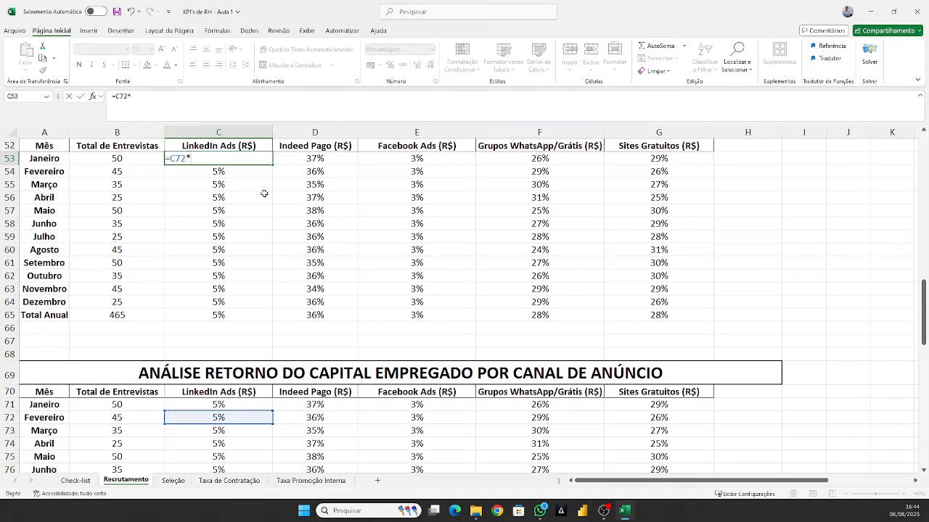
key("Up")
key("Return")
Clear February's LinkedIn Ads value in C54 and return to January's LinkedIn Ads cell
key("BackSpace")
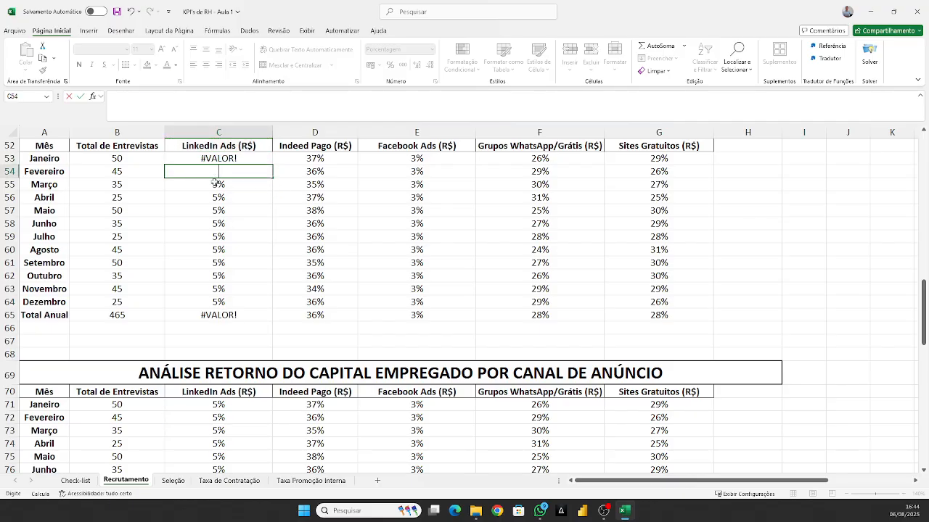
left_click(248, 158)
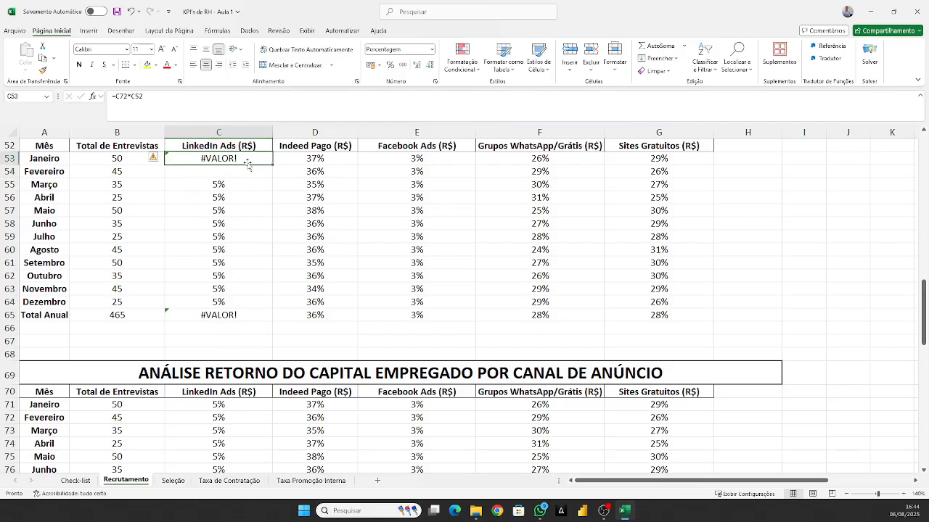
key("F11")
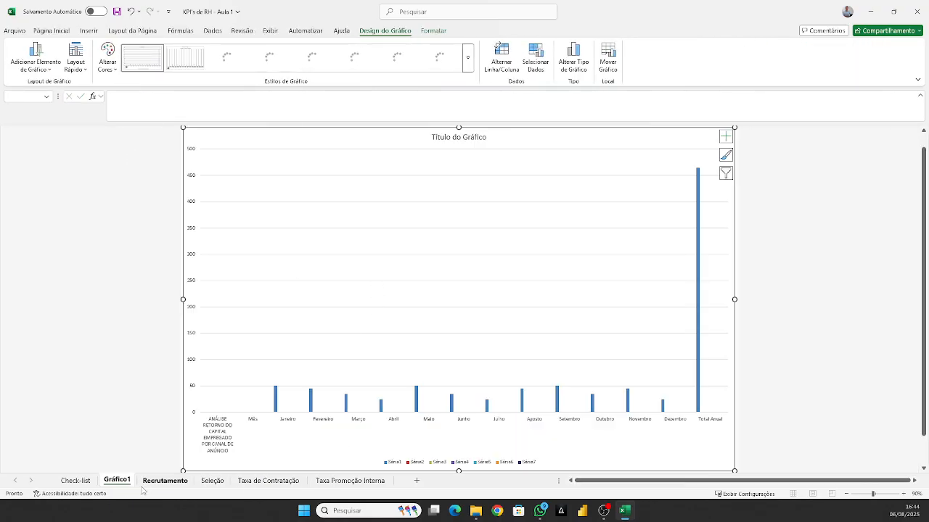
right_click(124, 481)
left_click(145, 358)
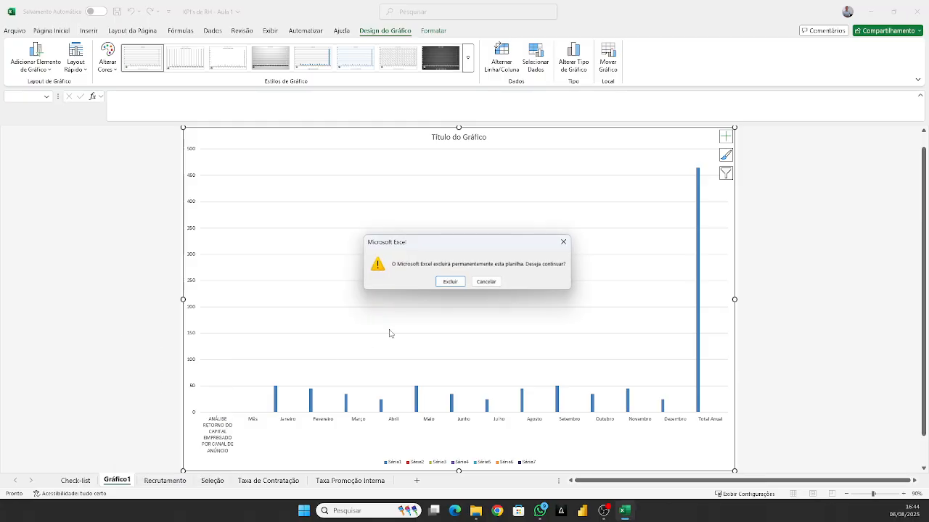
left_click(445, 283)
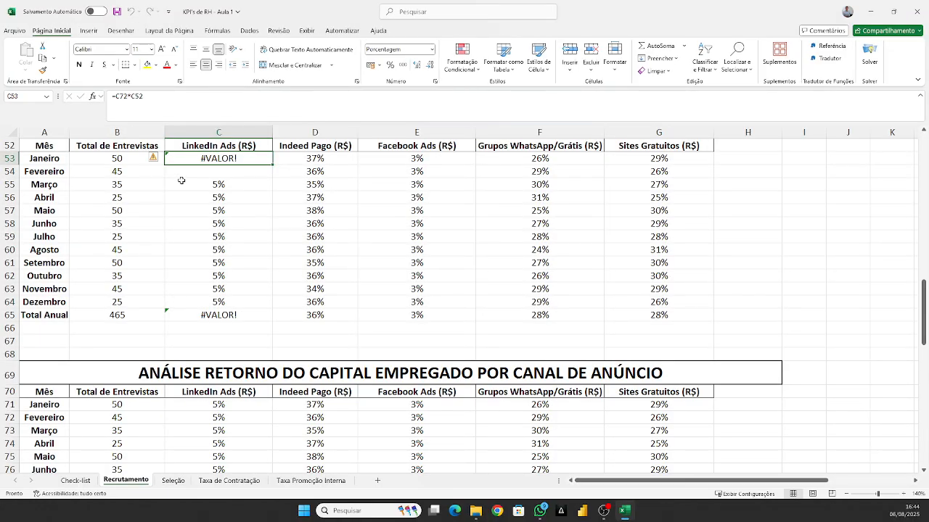
Try to calculate January's LinkedIn Ads return in C53 with the formula =B53*C71, shown in comma number format
type("=")
left_click(116, 158)
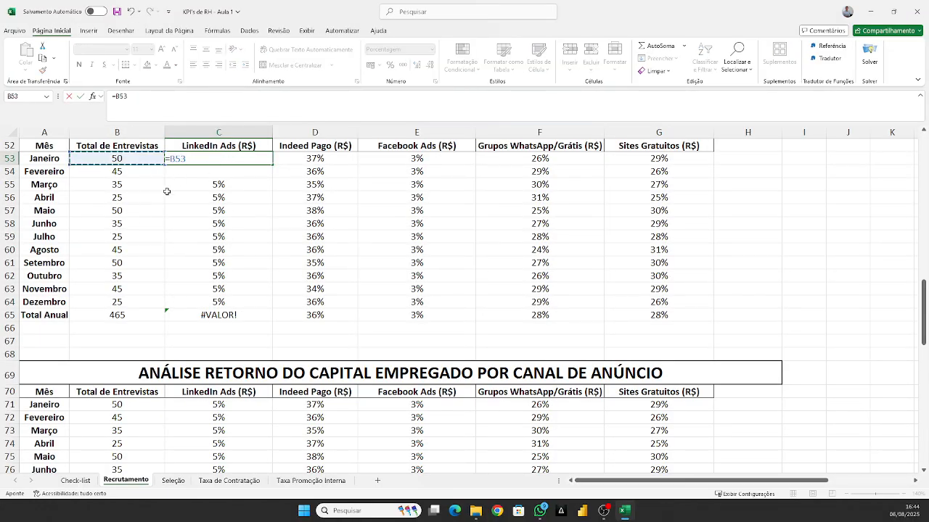
type("*")
left_click(218, 404)
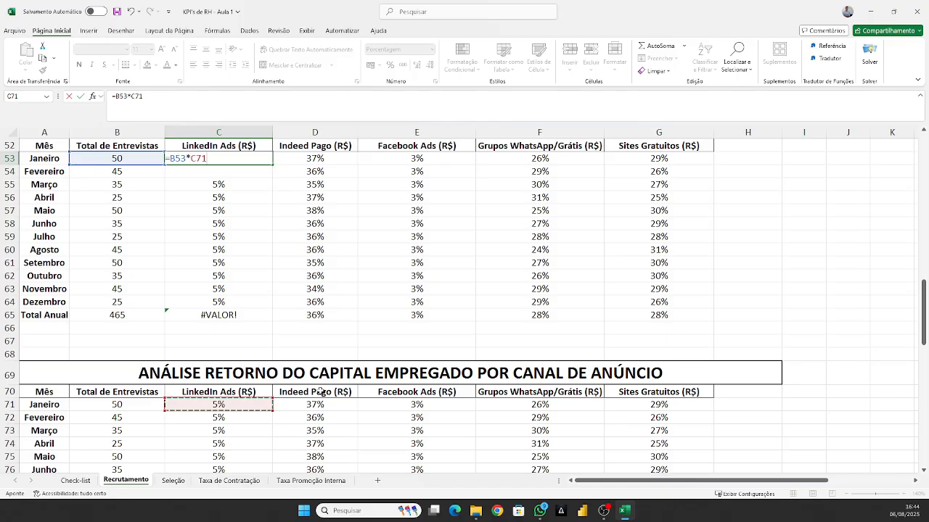
key("Return")
left_click(261, 155)
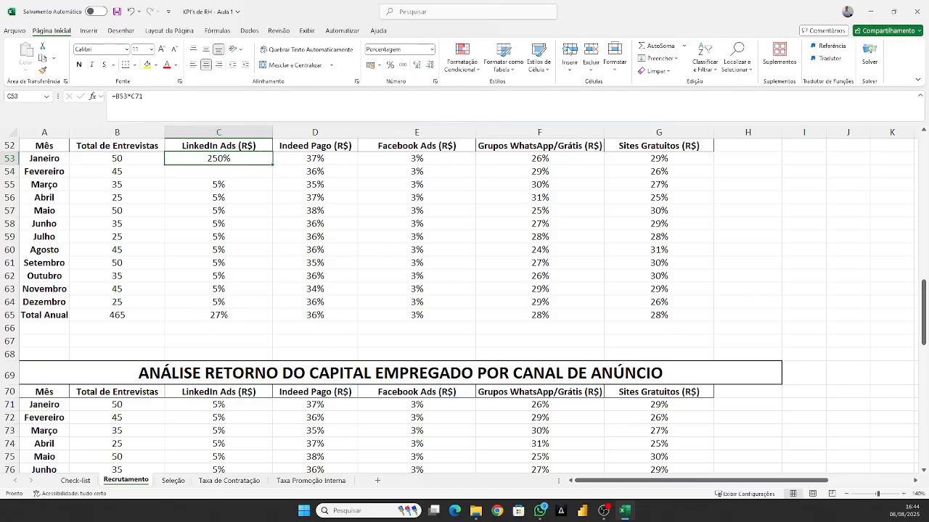
left_click(403, 65)
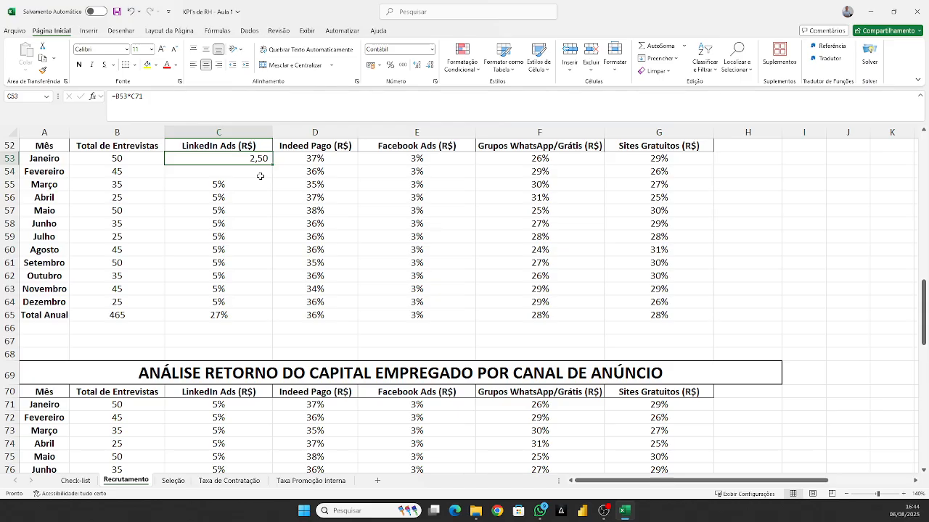
Enter 2 as January's LinkedIn Ads value in C53
type("2")
key("Return")
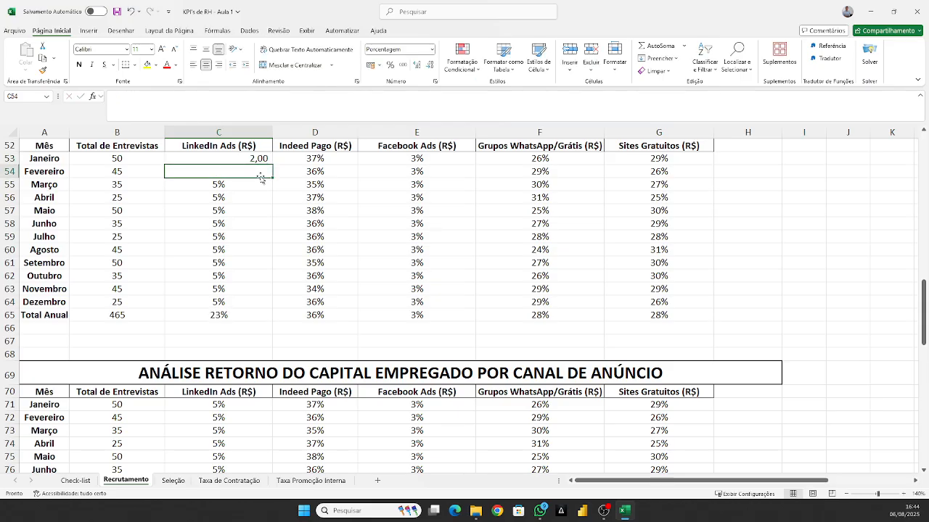
key("Up")
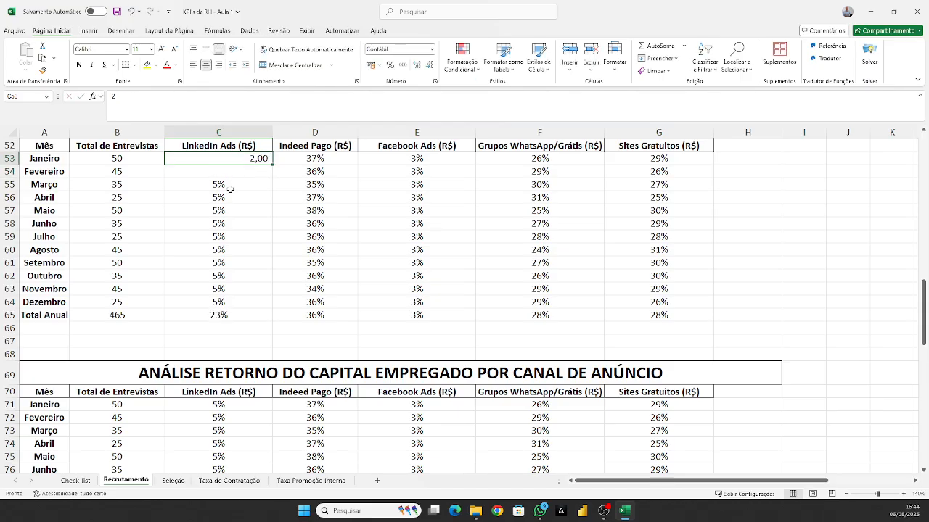
Clear the copied percentages of the other four channels in D53:G66 and the LinkedIn Ads values from February to Total Anual
left_click_drag(283, 160, 656, 323)
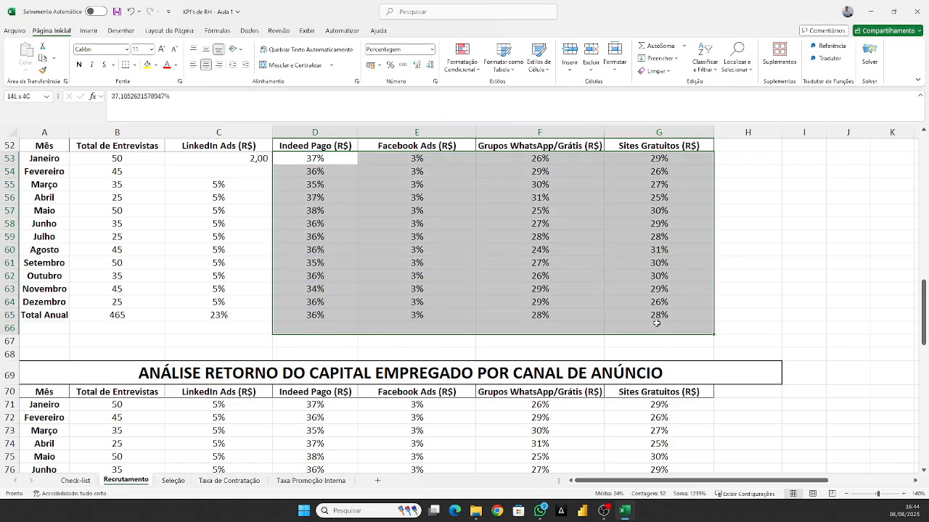
key("Delete")
left_click(616, 276)
left_click_drag(240, 172, 218, 313)
key("Delete")
left_click(211, 249)
Calculate January's Total de Entrevistas in B53 as the sum of its channel cells with =SOMA(C53:G53)
left_click(137, 154)
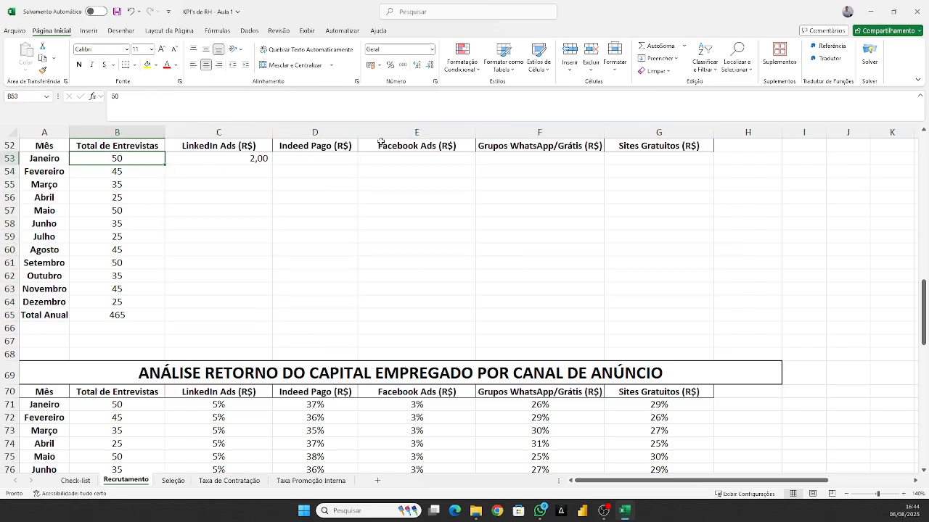
left_click(669, 44)
key("Return")
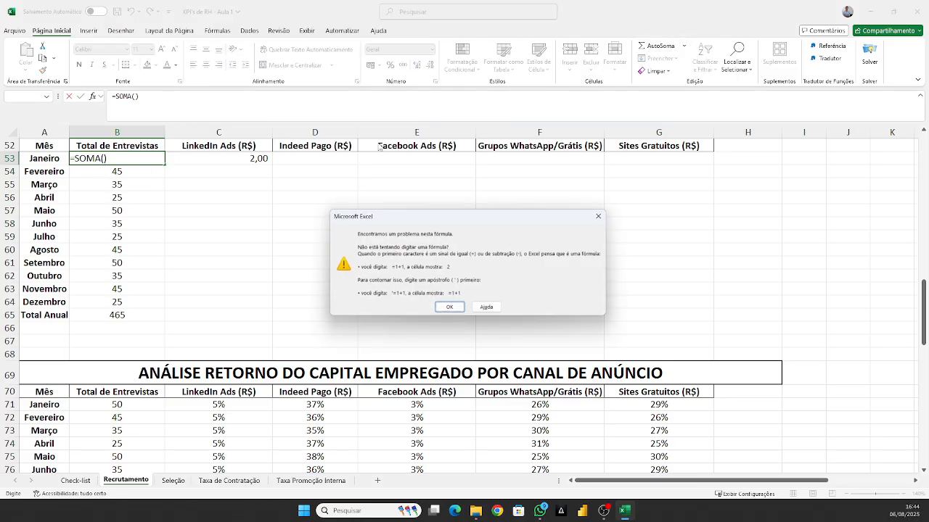
key("Return")
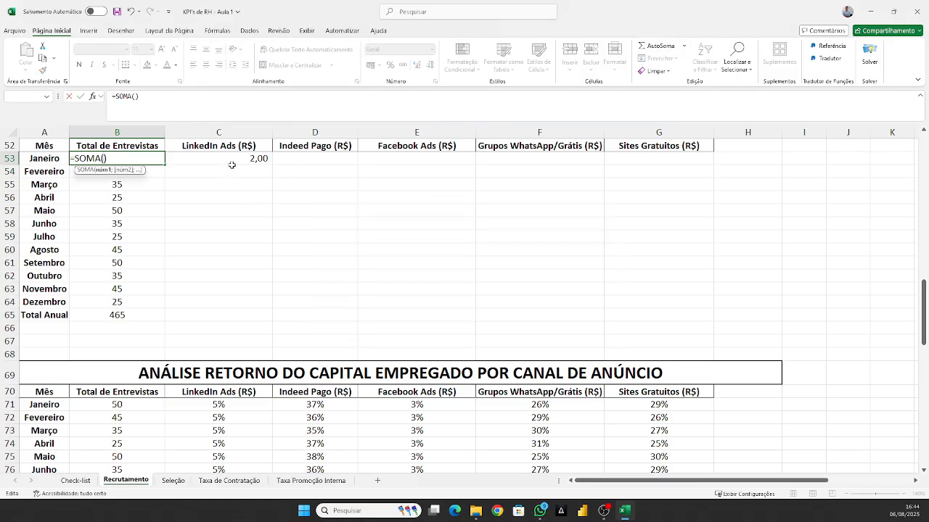
left_click_drag(231, 165, 659, 167)
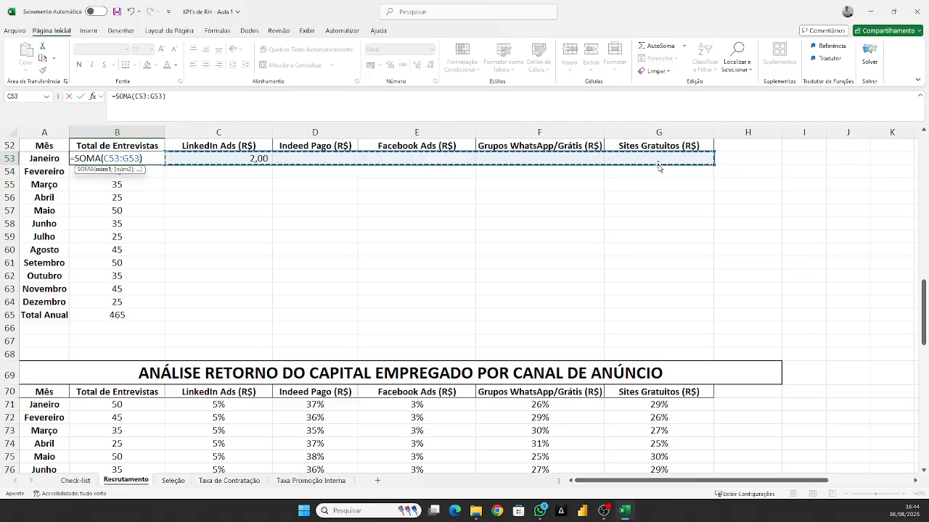
key("Return")
left_click(501, 220)
left_click(328, 210)
left_click(260, 156)
scroll(314, 177, "up", 1)
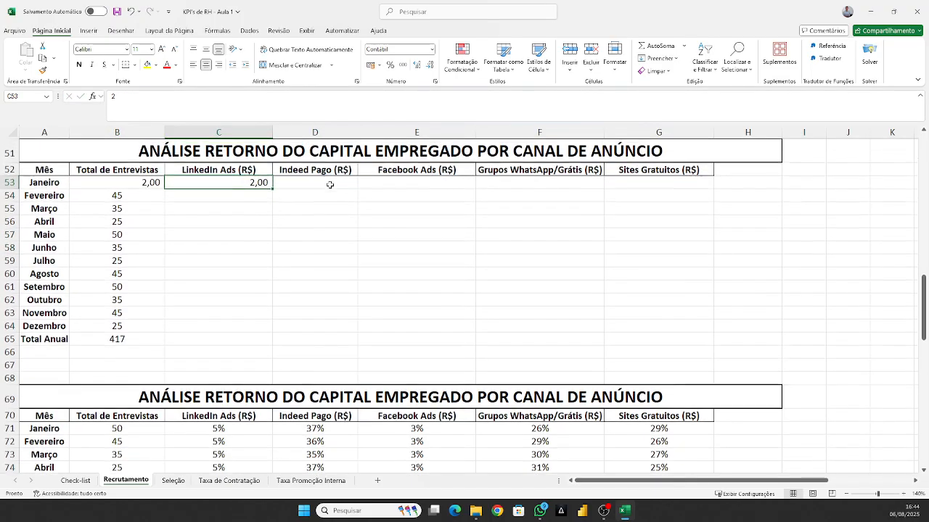
scroll(331, 185, "up", 1)
left_click(304, 298)
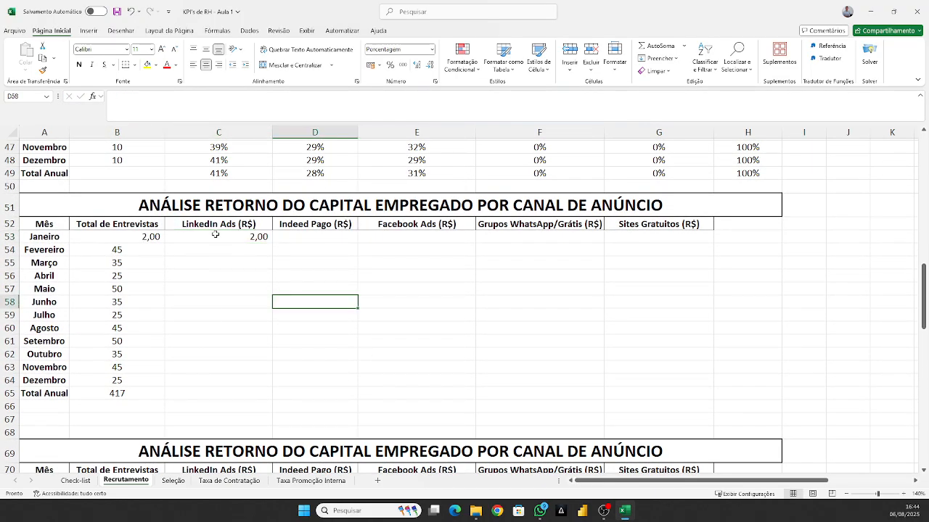
left_click(218, 234)
left_click(414, 266)
Fill January's Total de Entrevistas sum formula down through December in B64
left_click(161, 236)
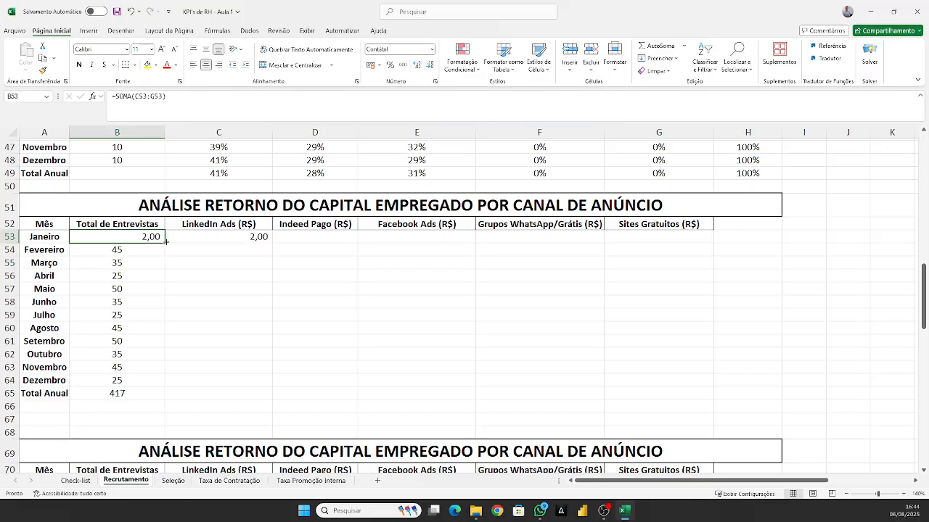
double_click(165, 242)
left_click(137, 395)
left_click(238, 325)
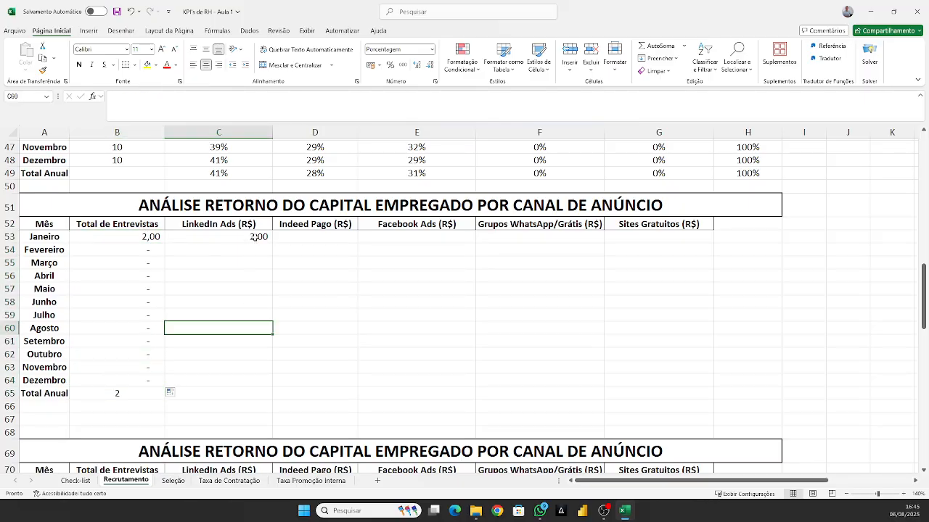
Copy the cell formatting of January's Total de Entrevistas in B71 onto the LinkedIn Ads cell C53
left_click(253, 237)
left_click(310, 226)
left_click(218, 234)
scroll(285, 322, "down", 5)
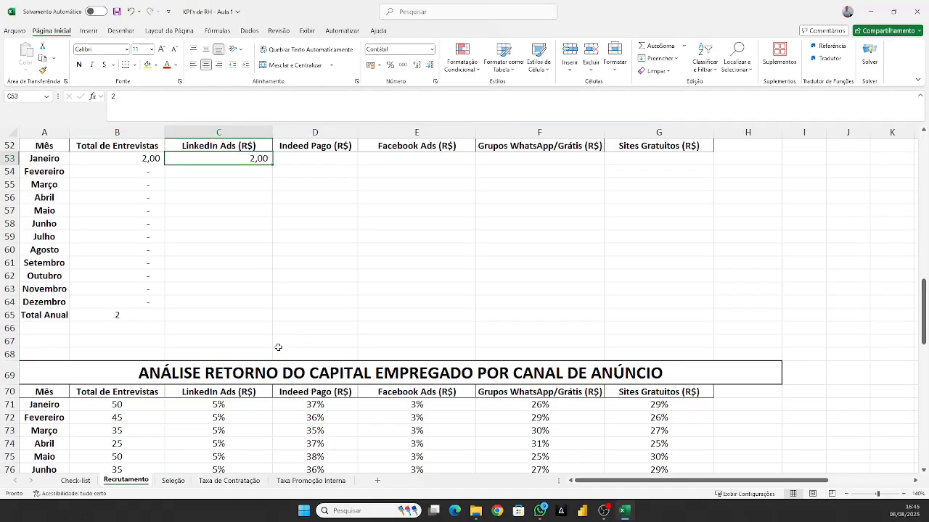
left_click(130, 289)
scroll(130, 289, "up", 5)
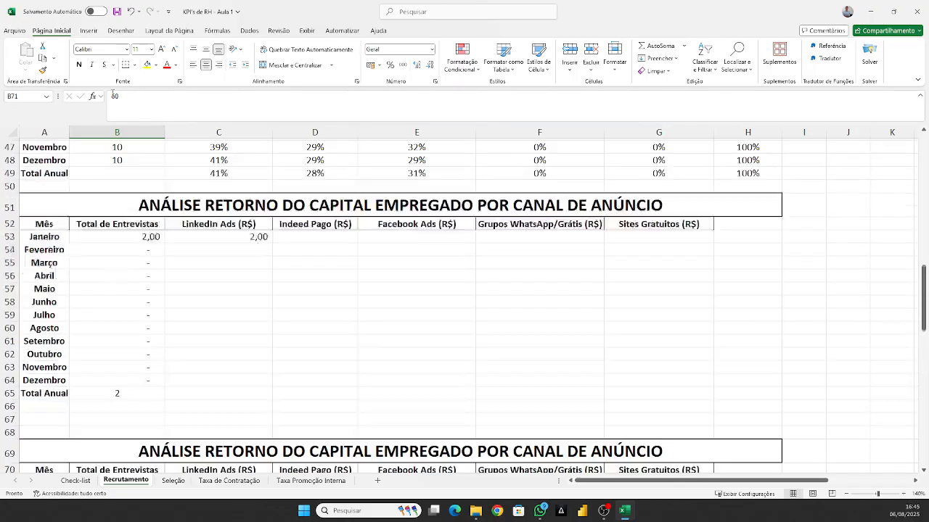
left_click(44, 71)
left_click(262, 236)
left_click(283, 238)
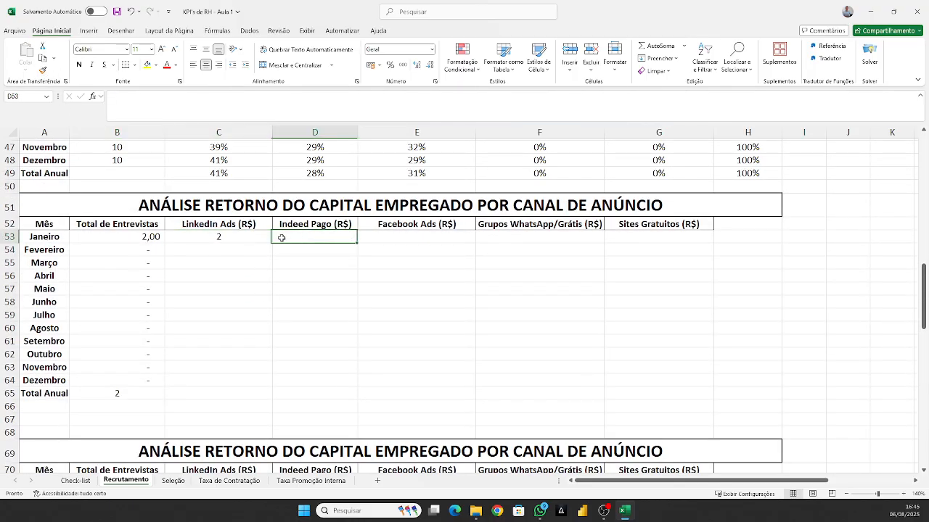
Copy C53's formatting onto January's Total de Entrevistas in B53 and fill that cell down through December
left_click(220, 236)
left_click(158, 239)
left_click(243, 238)
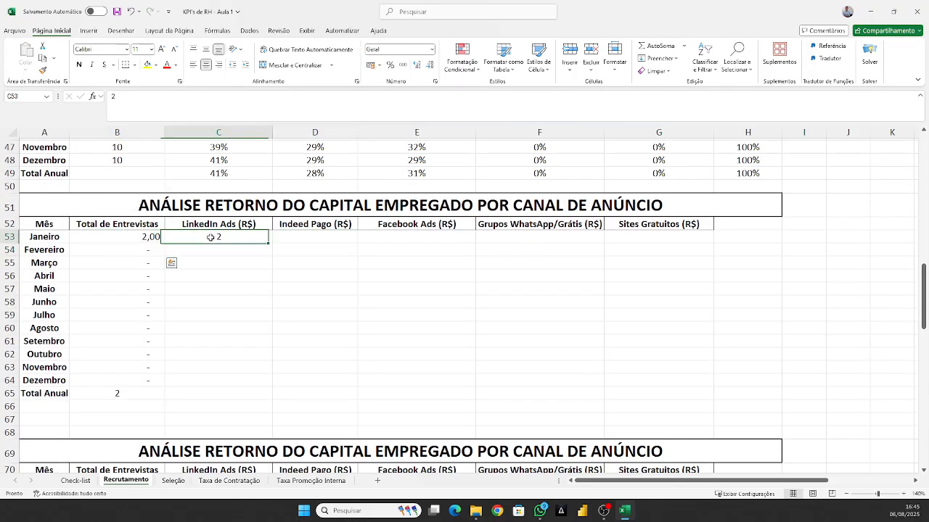
left_click(43, 69)
left_click(134, 235)
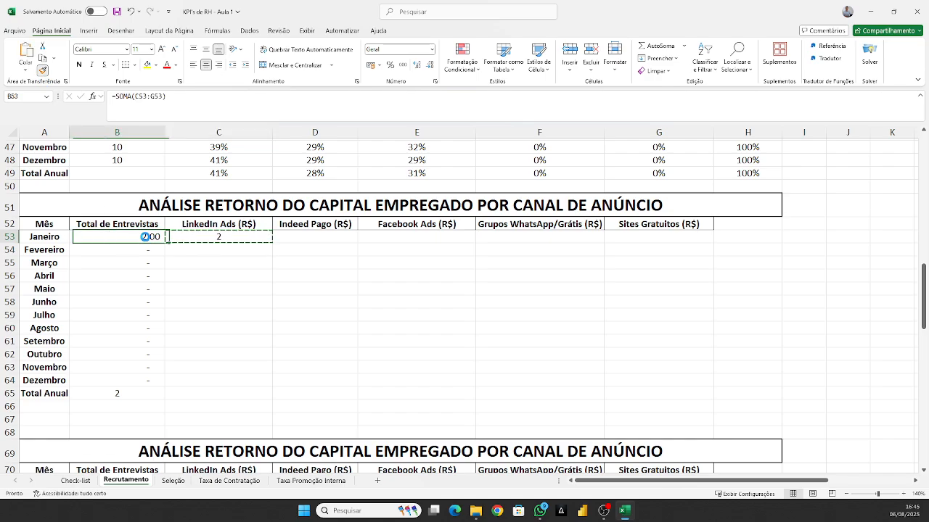
double_click(166, 242)
left_click(147, 233)
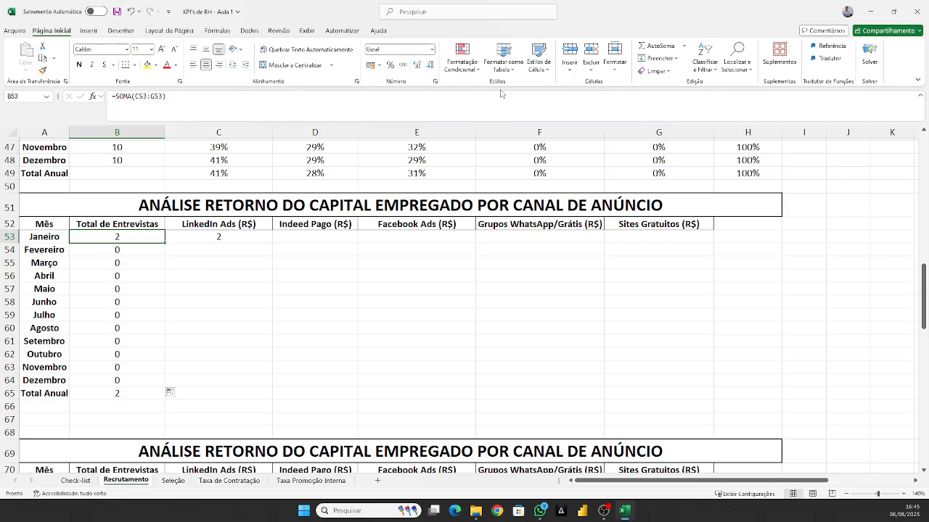
left_click(233, 245)
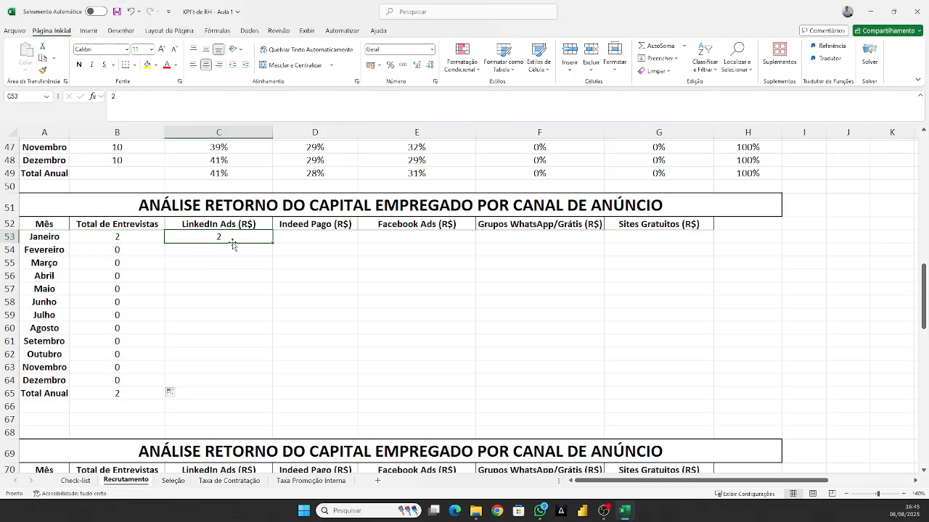
left_click(324, 246)
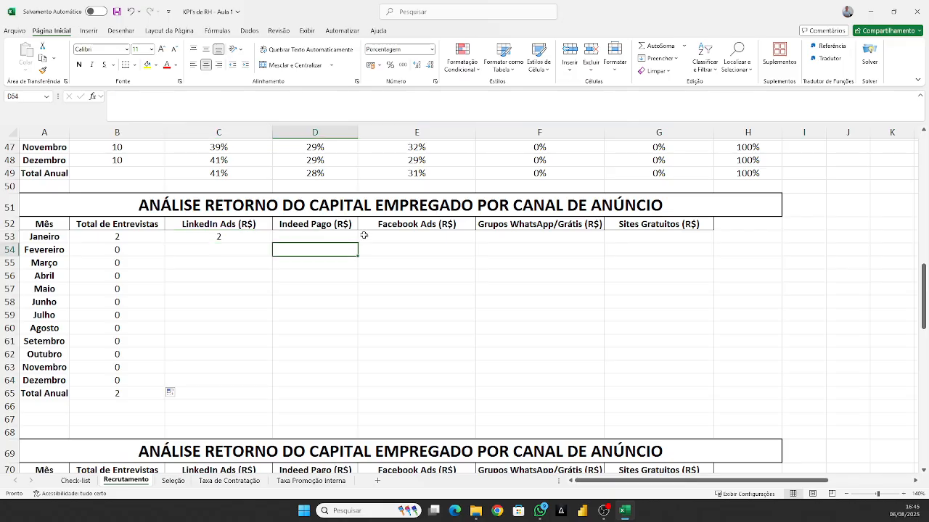
left_click(315, 240)
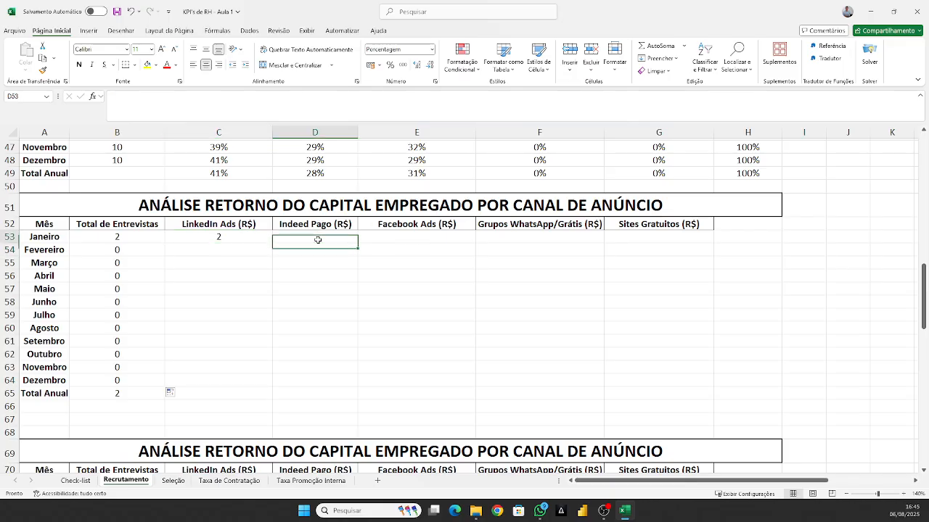
left_click(446, 239)
left_click(508, 239)
left_click(652, 239)
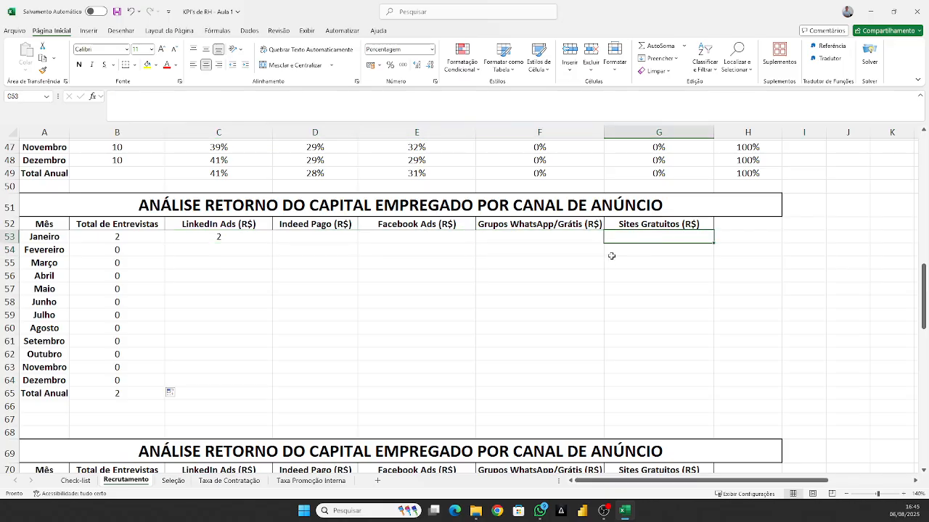
left_click(238, 240)
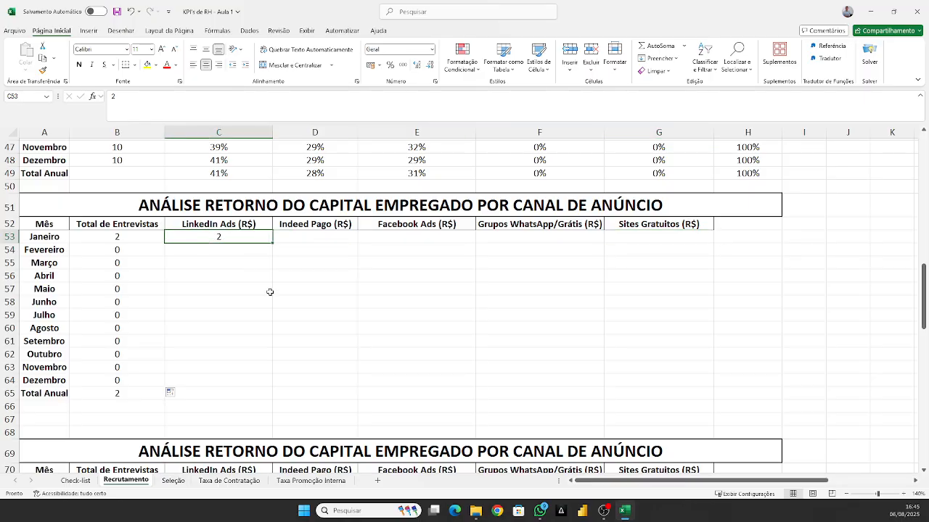
scroll(261, 218, "down", 3)
scroll(313, 269, "up", 3)
left_click(254, 277)
left_click(241, 299)
left_click(243, 240)
Try to calculate January's Indeed Pago return in D53 with the formula =B53*D71, and clear the cell
left_click(351, 242)
scroll(353, 256, "down", 5)
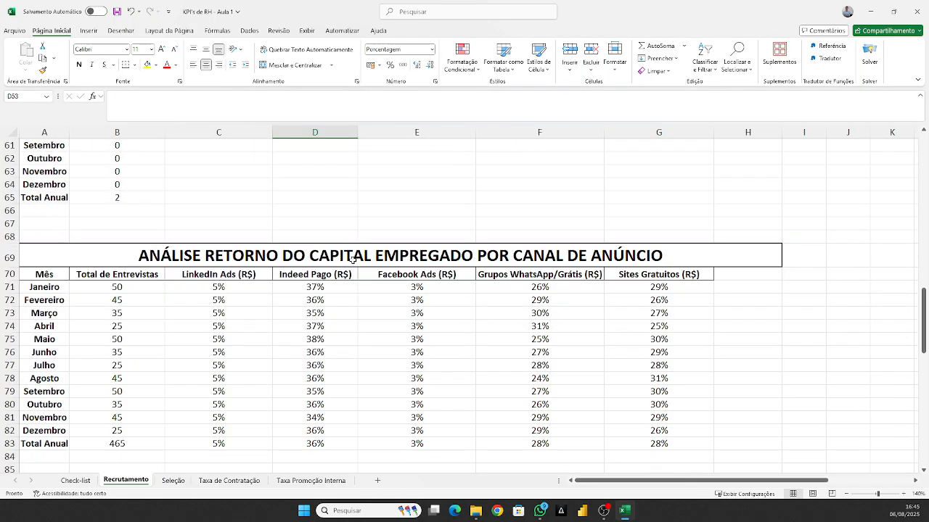
scroll(415, 208, "up", 5)
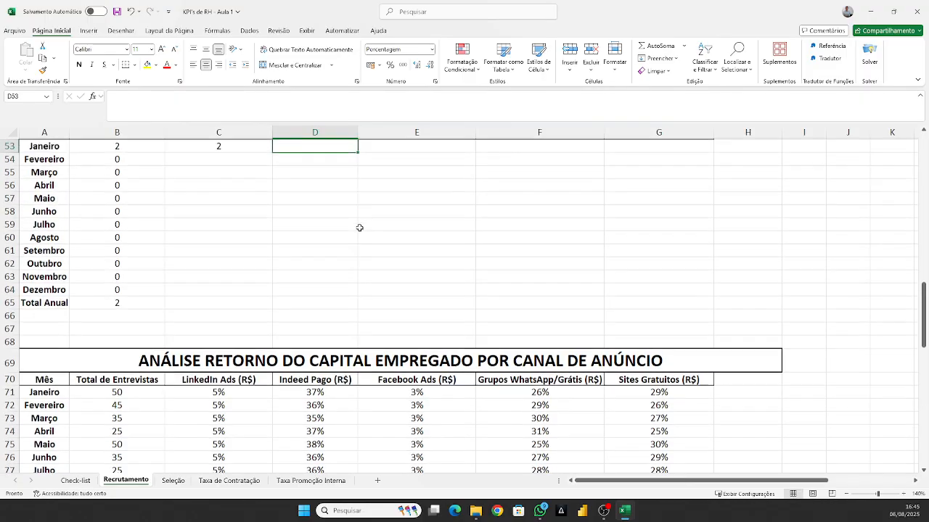
type("=")
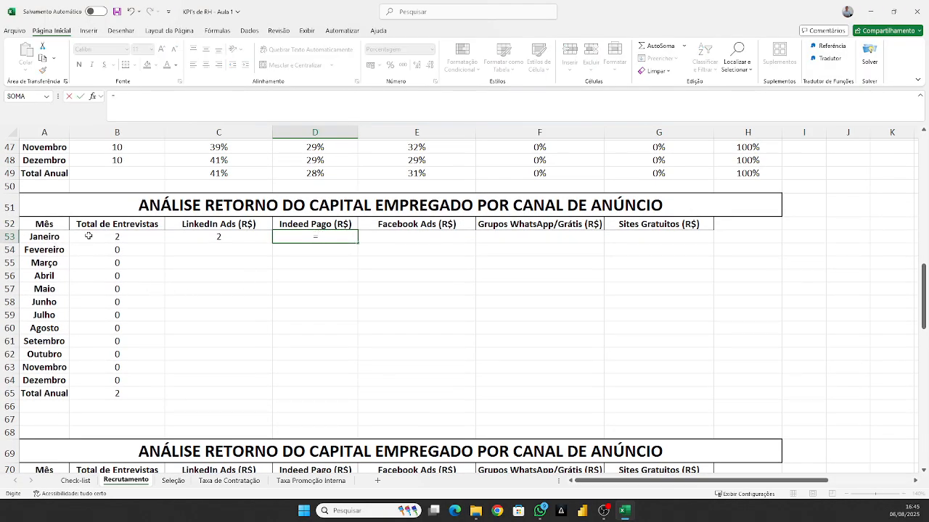
left_click(89, 237)
type("*")
scroll(504, 285, "down", 3)
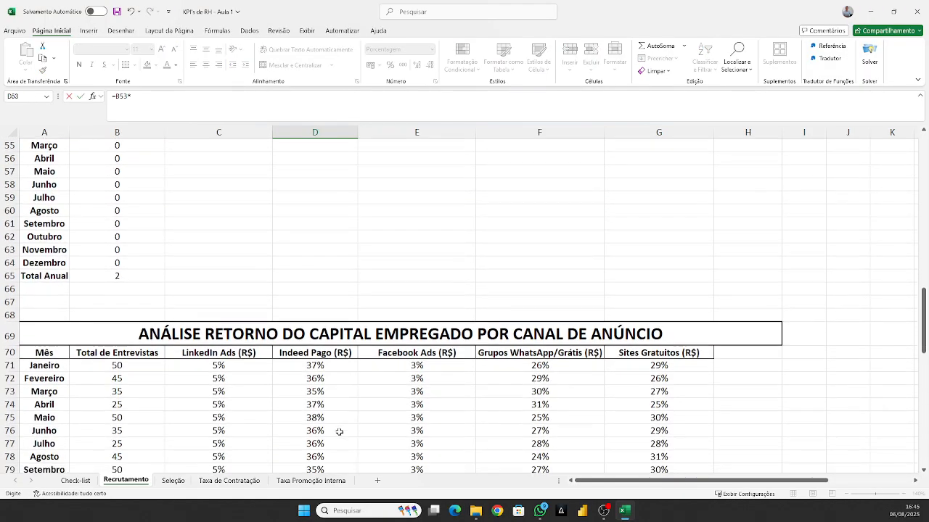
left_click(354, 364)
key("Return")
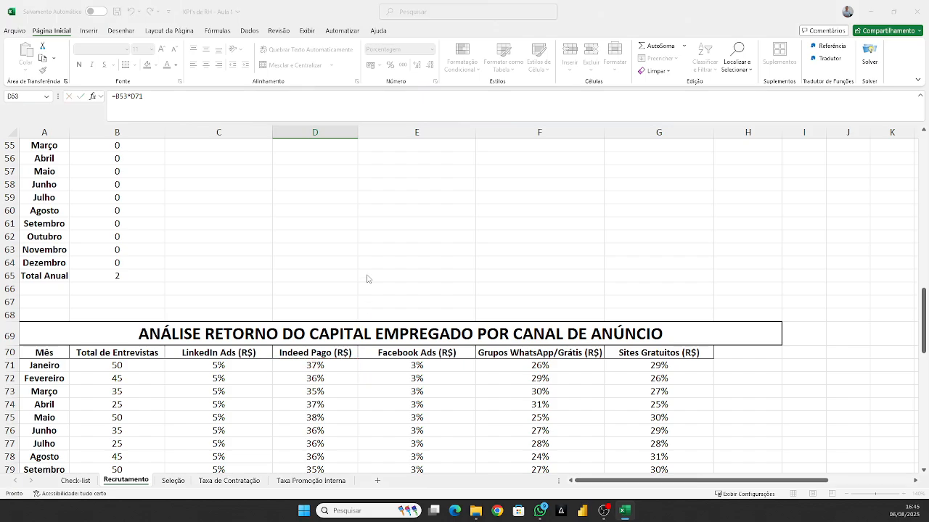
left_click(451, 284)
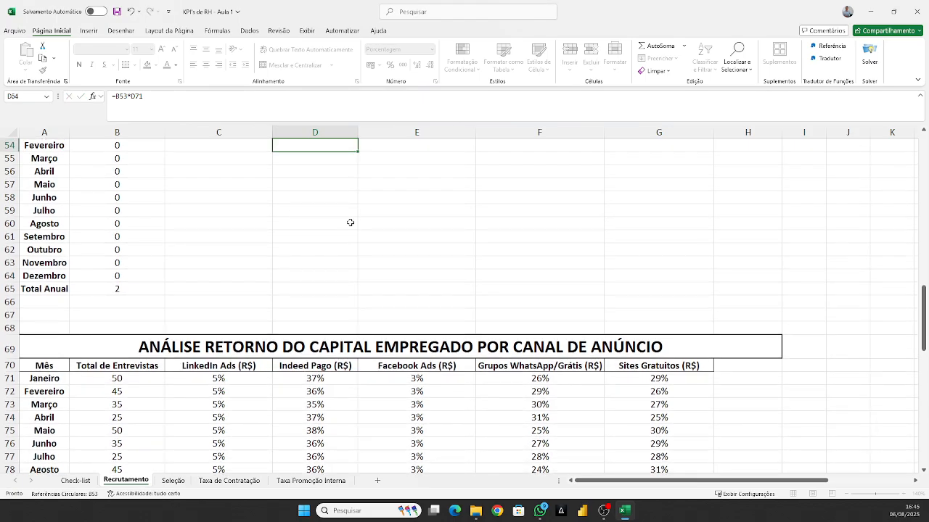
scroll(355, 217, "up", 5)
left_click(339, 328)
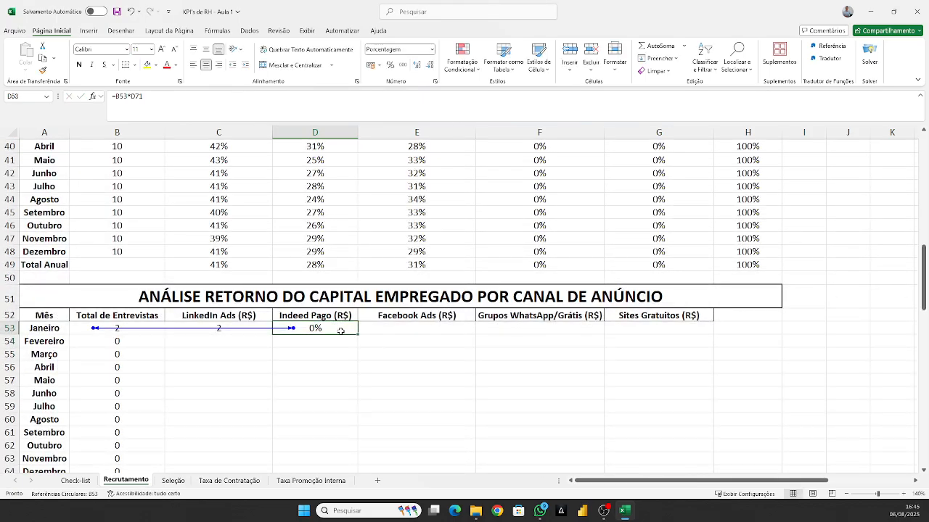
key("Delete")
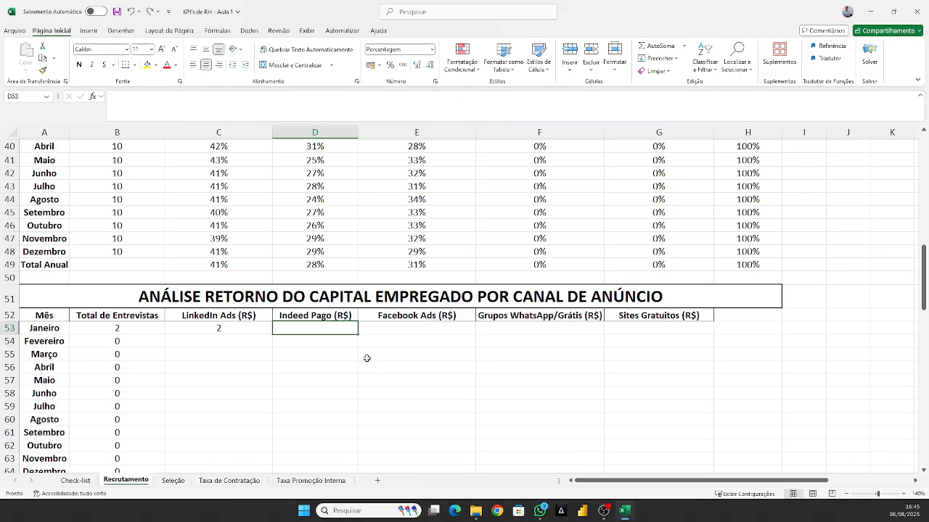
Calculate January's Indeed Pago interviews in D53 with =50*0,37, and replace the result with 19%
type("=")
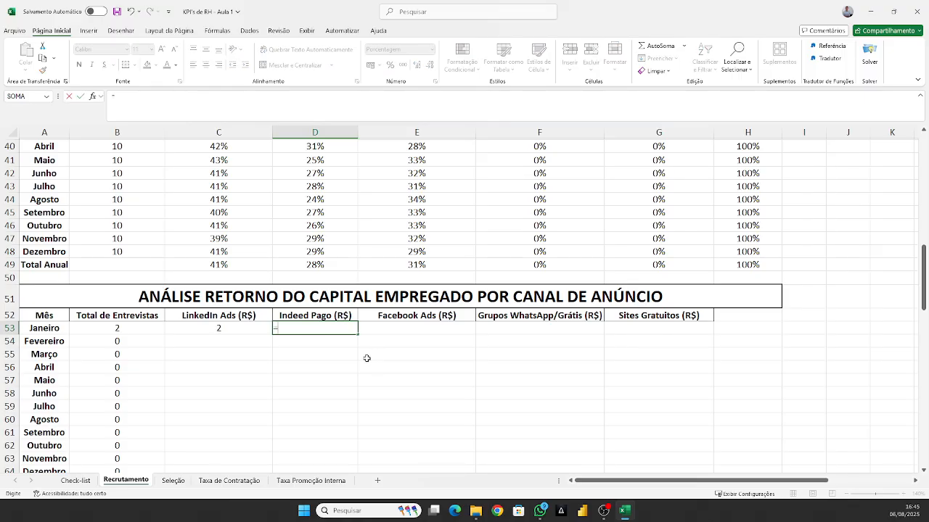
type("50*0,37")
key("Return")
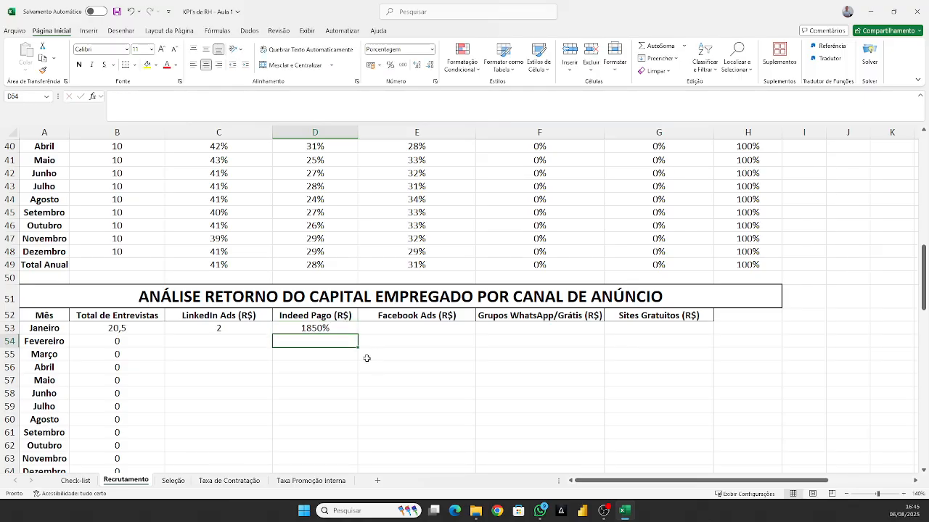
key("Up")
type("19")
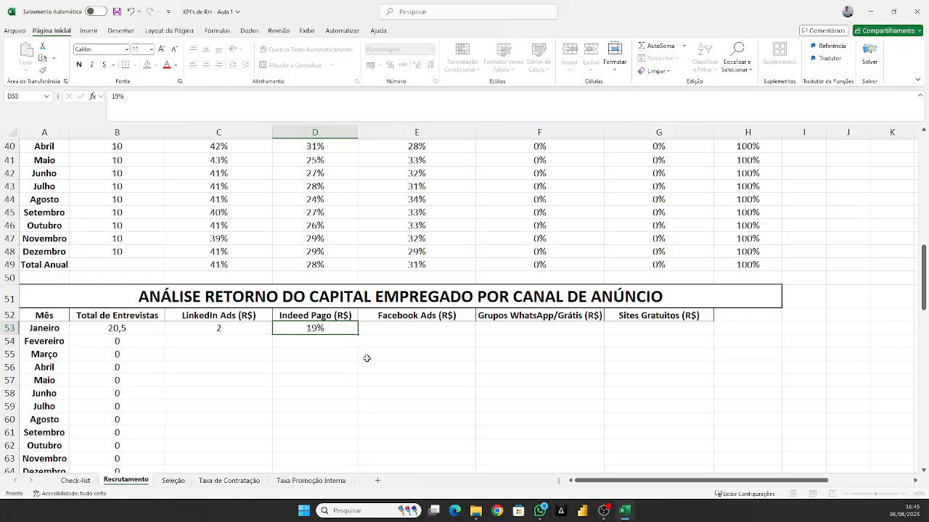
key("Return")
Copy C53's formatting onto D53 and enter 19 as January's Indeed Pago interview count
left_click(205, 328)
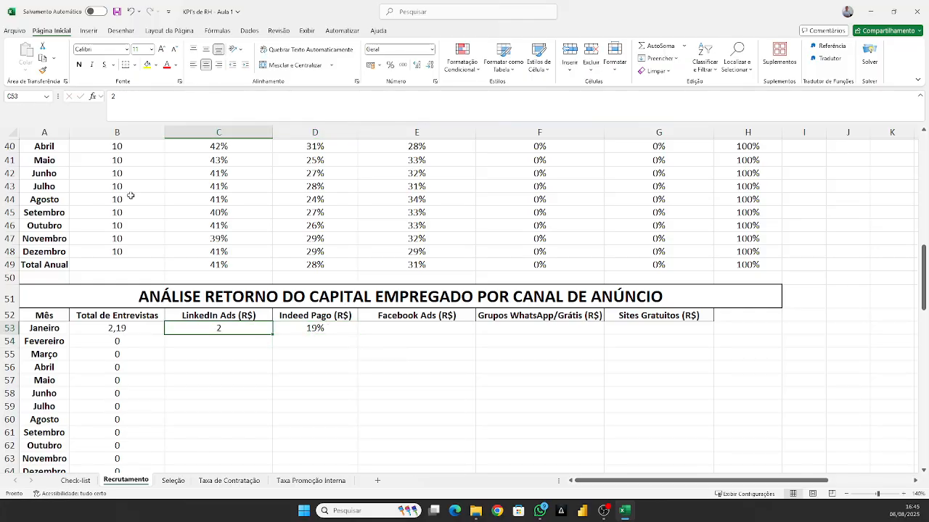
left_click(45, 70)
left_click(332, 330)
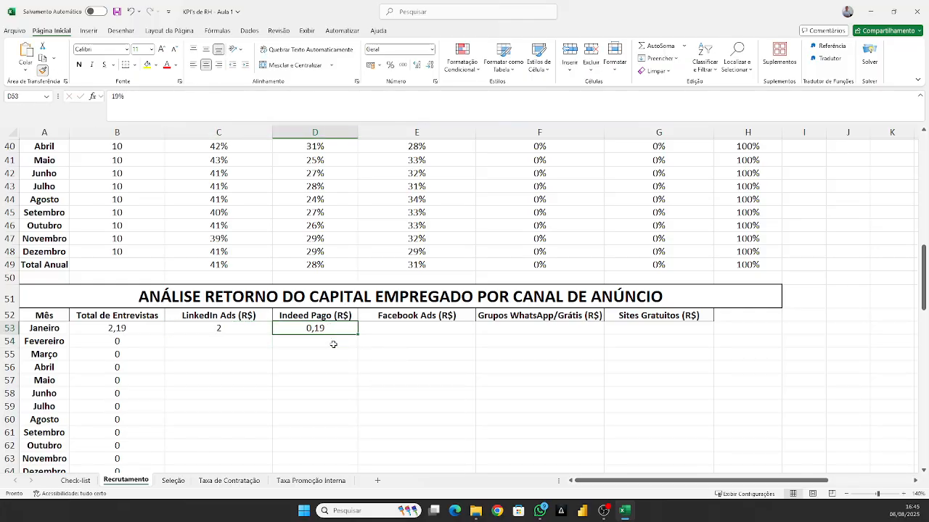
type("19")
key("Return")
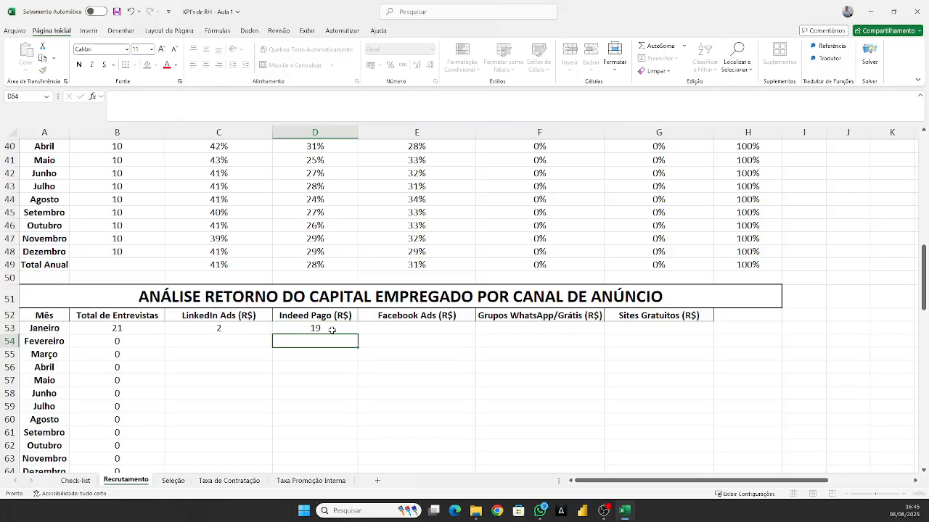
Compare January's Indeed Pago count in D53 with the channel columns of the percentage return table starting at row 69
left_click(351, 328)
scroll(346, 367, "down", 8)
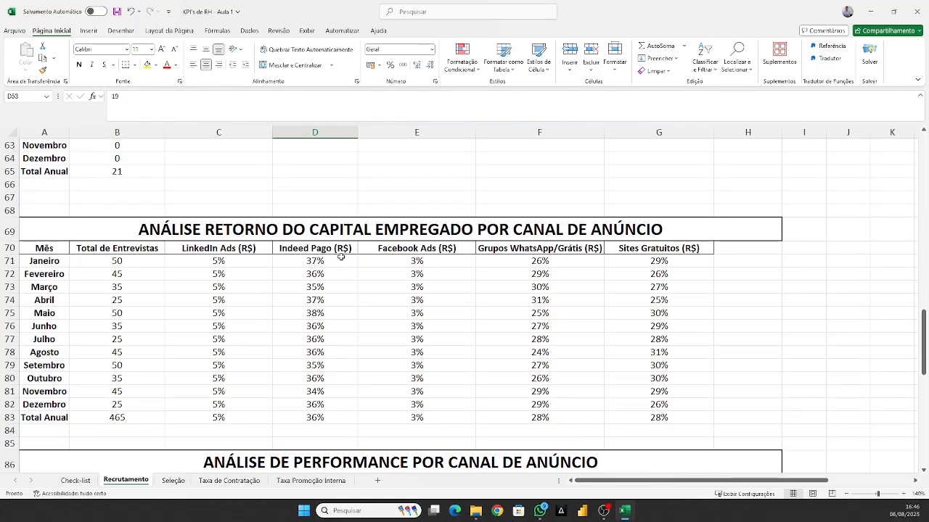
scroll(341, 257, "up", 4)
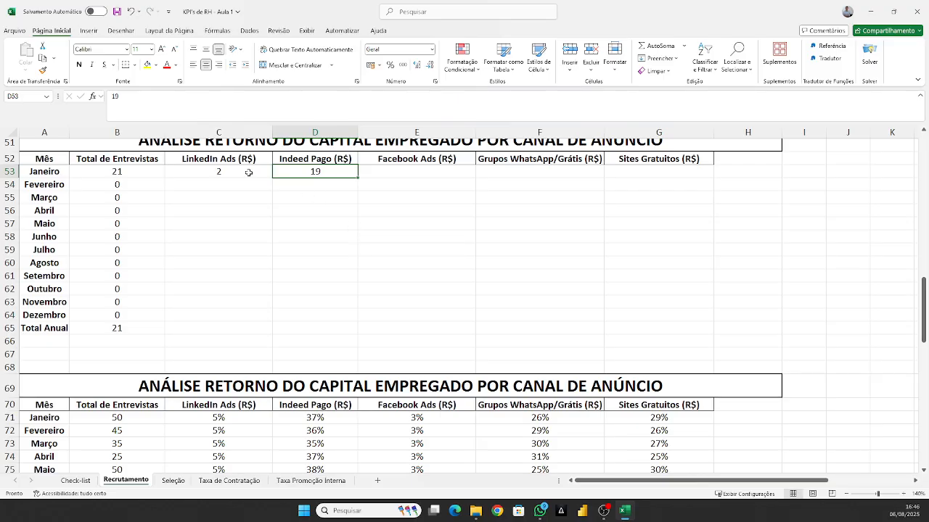
scroll(280, 253, "down", 2)
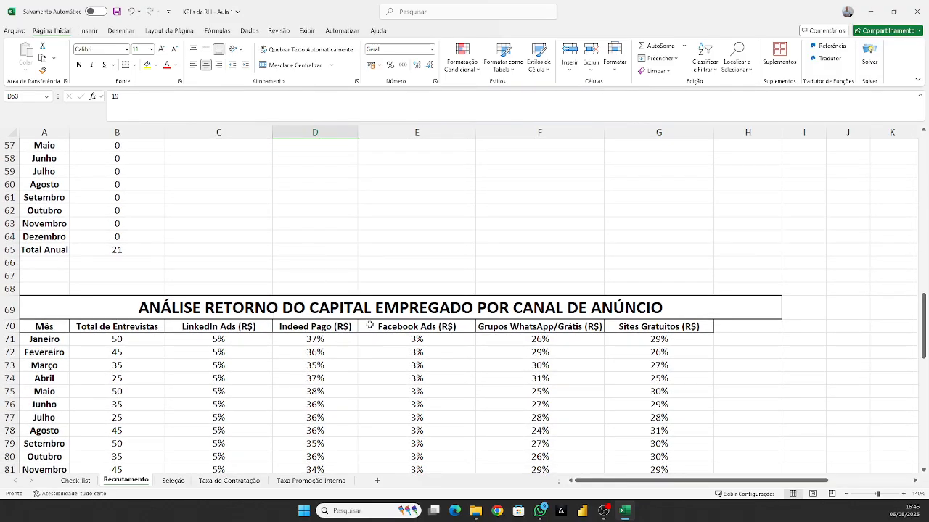
left_click(352, 326)
left_click(401, 328)
left_click(541, 328)
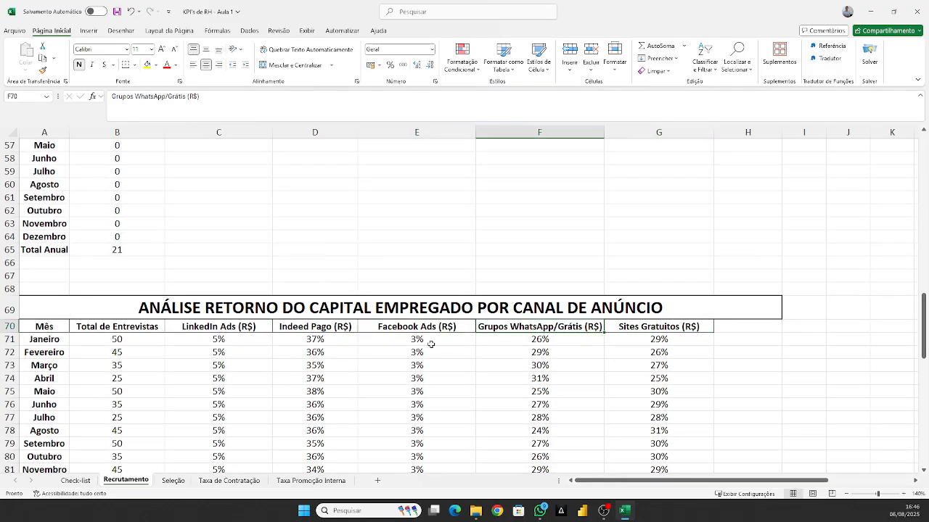
scroll(389, 336, "up", 3)
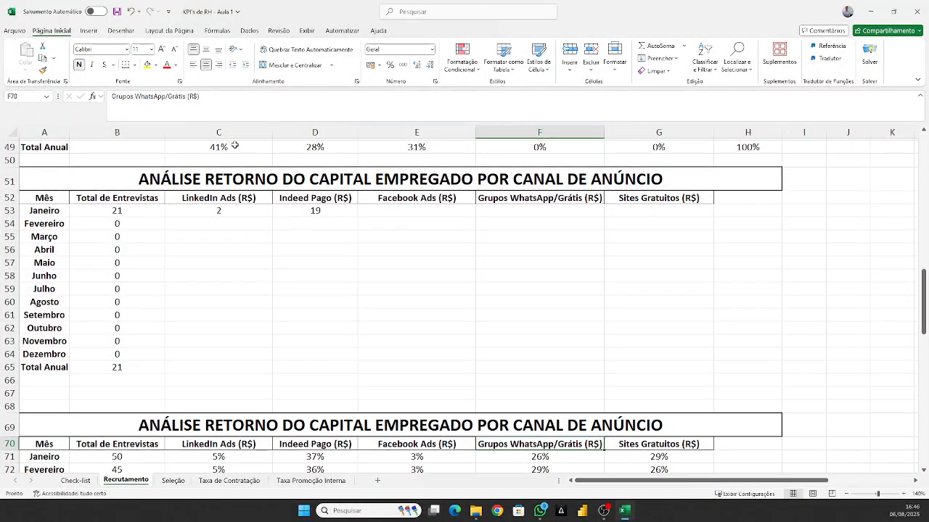
Save the KPI workbook
left_click(276, 168)
left_click(115, 12)
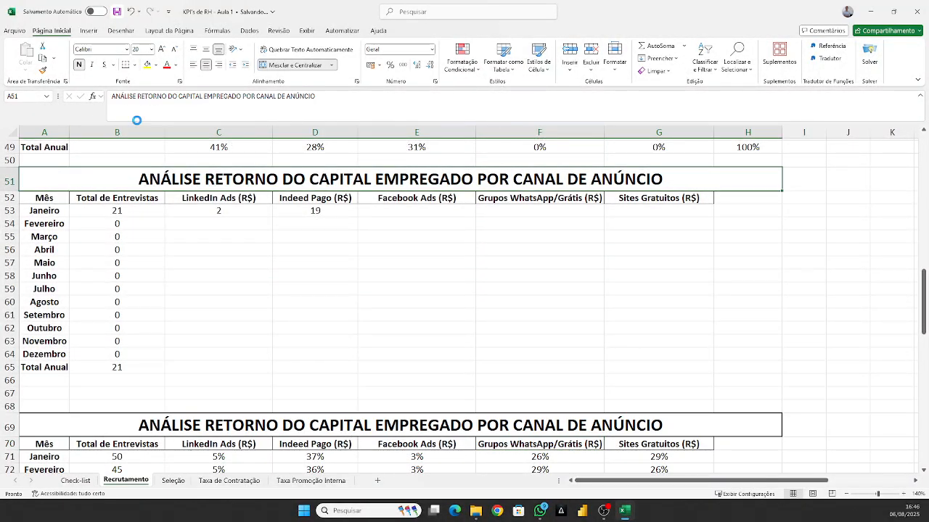
left_click(256, 253)
Review January's LinkedIn Ads and Indeed Pago counts in row 53 against the channel return percentages in row 71
left_click(210, 198)
left_click(200, 214)
left_click(345, 206)
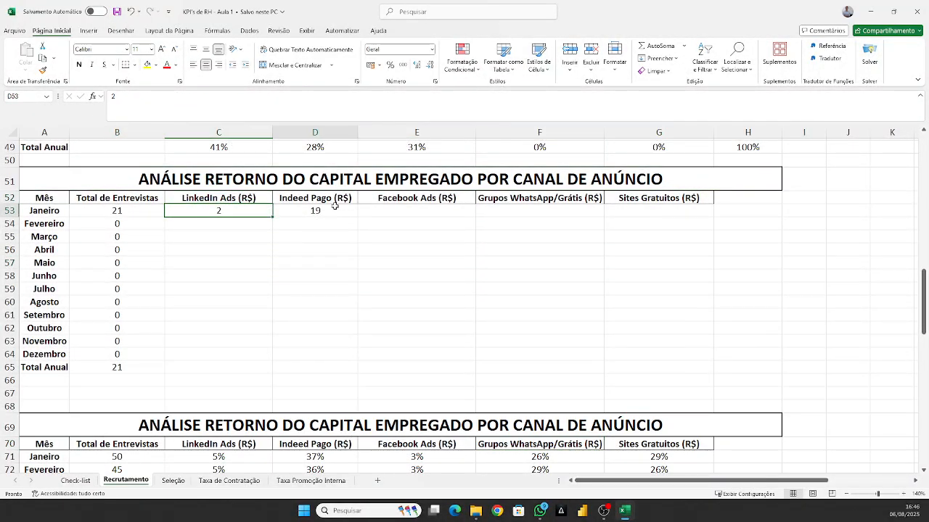
scroll(319, 240, "down", 1)
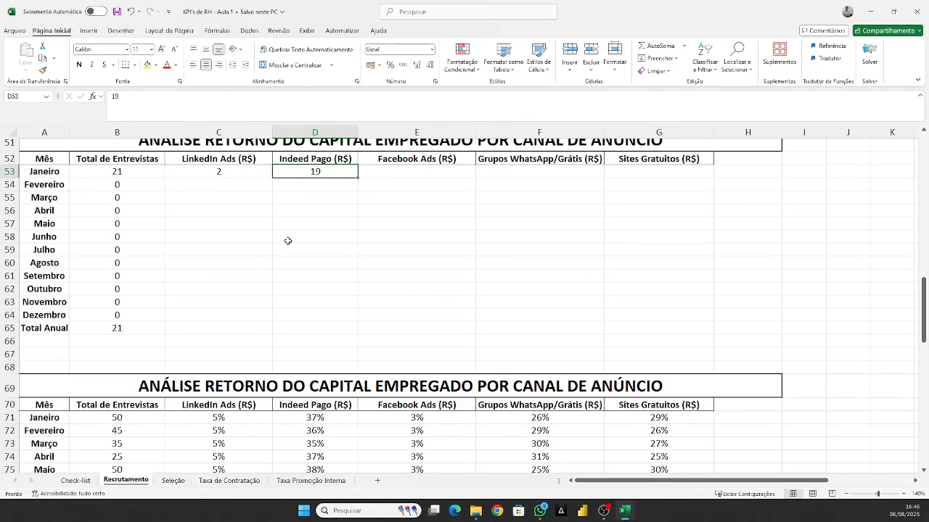
scroll(302, 245, "down", 4)
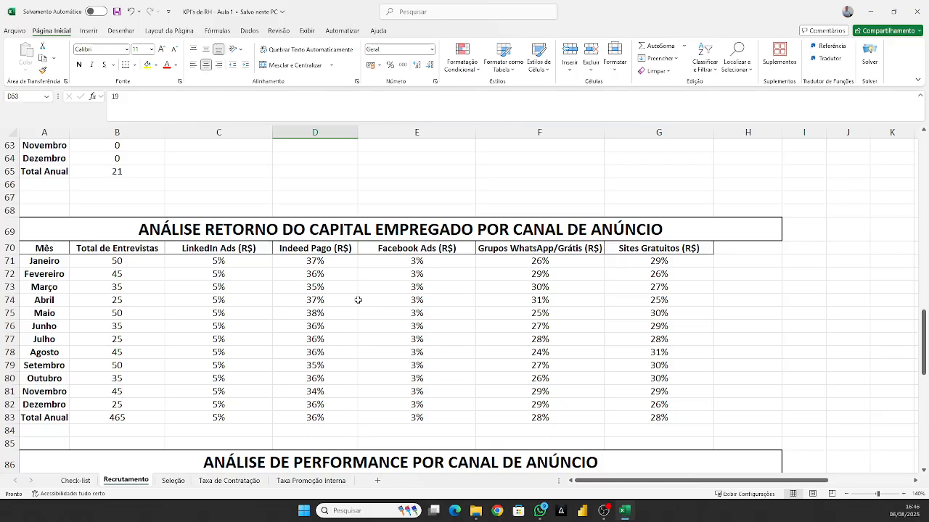
left_click(263, 263)
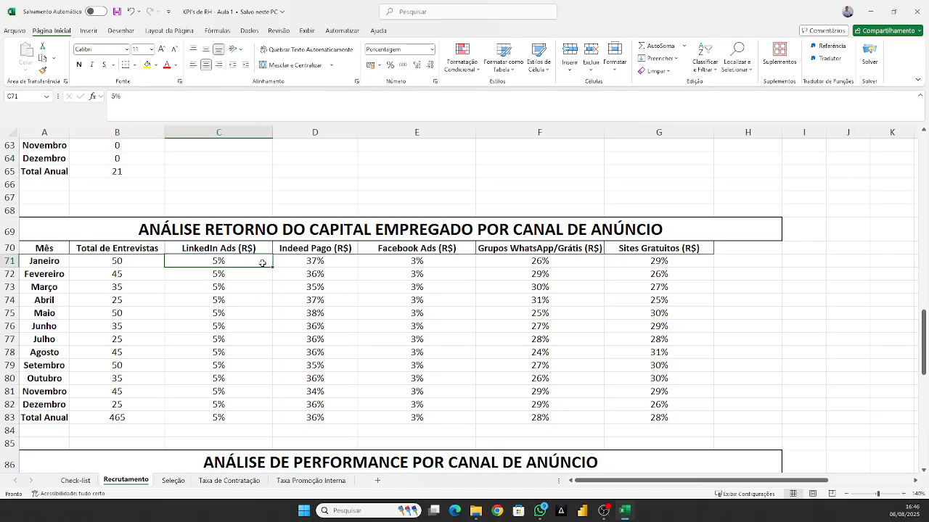
left_click(386, 268)
left_click(315, 264)
left_click(453, 255)
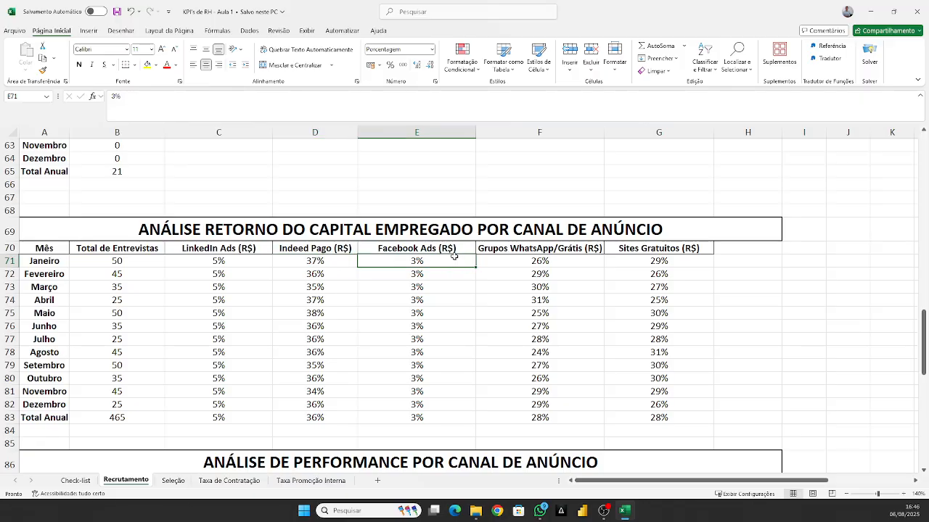
left_click(558, 263)
left_click(190, 264)
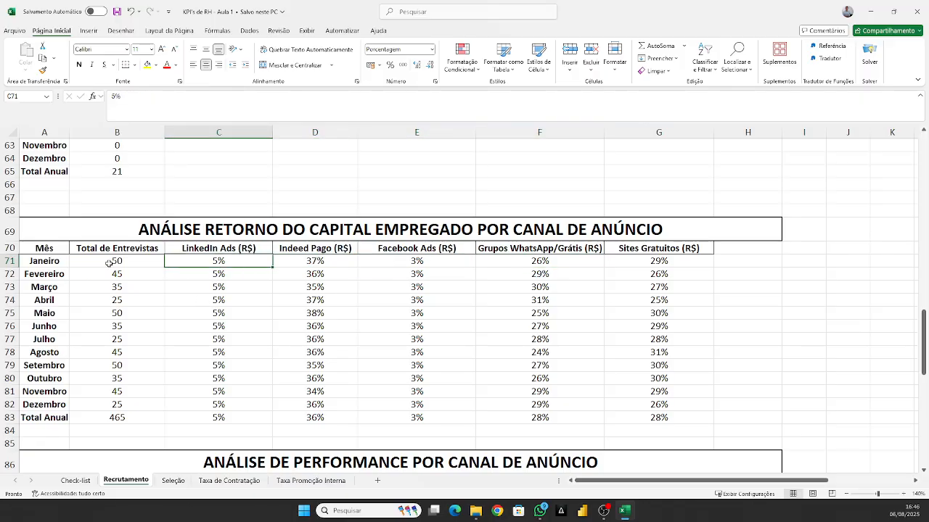
Examine the LinkedIn Ads return in C71 and the LinkedIn Ads performance formulas in column C of the performance table
scroll(163, 275, "up", 6)
left_click(217, 253)
scroll(243, 281, "down", 4)
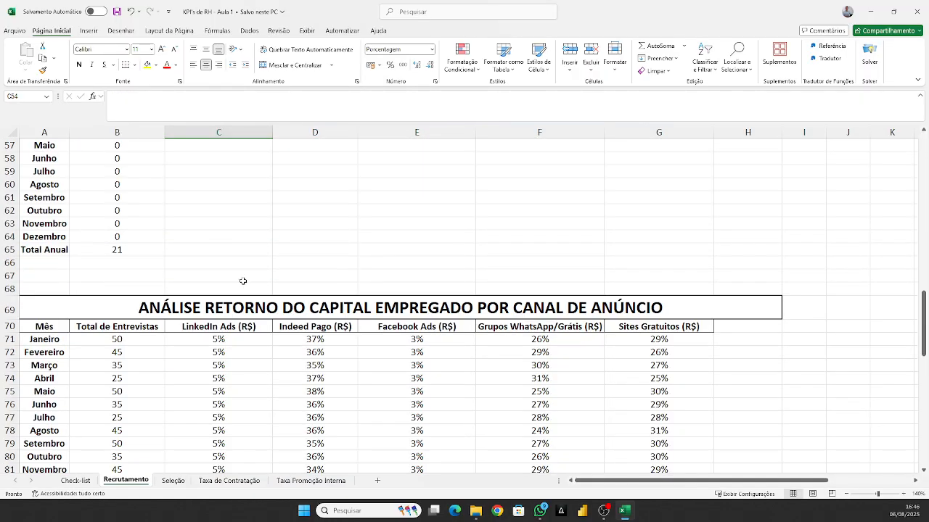
scroll(243, 281, "down", 4)
left_click(218, 212)
scroll(215, 322, "down", 2)
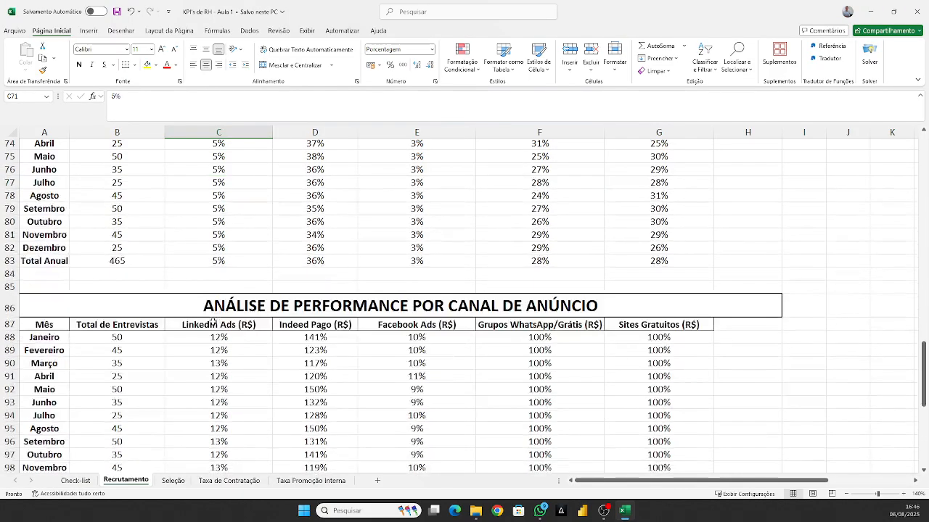
scroll(213, 321, "down", 5)
scroll(258, 304, "up", 1)
left_click(239, 272)
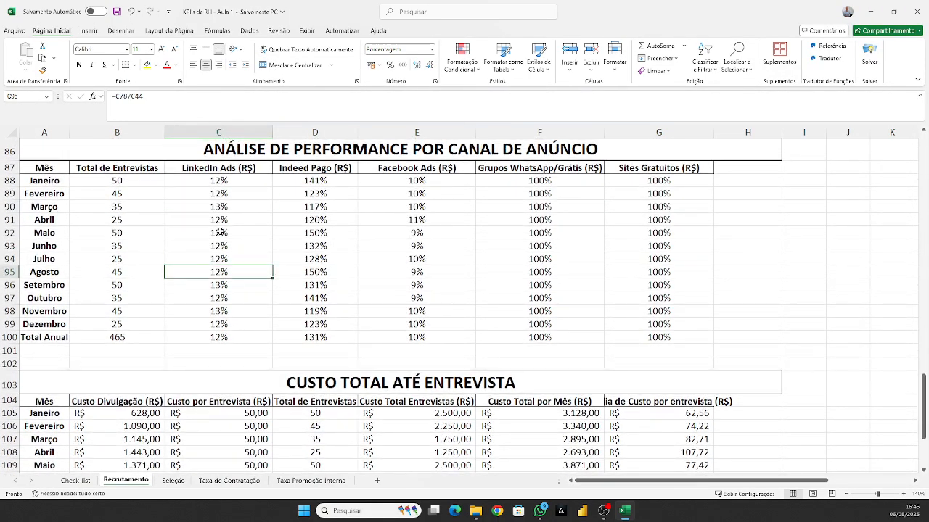
left_click(220, 232)
left_click(231, 182)
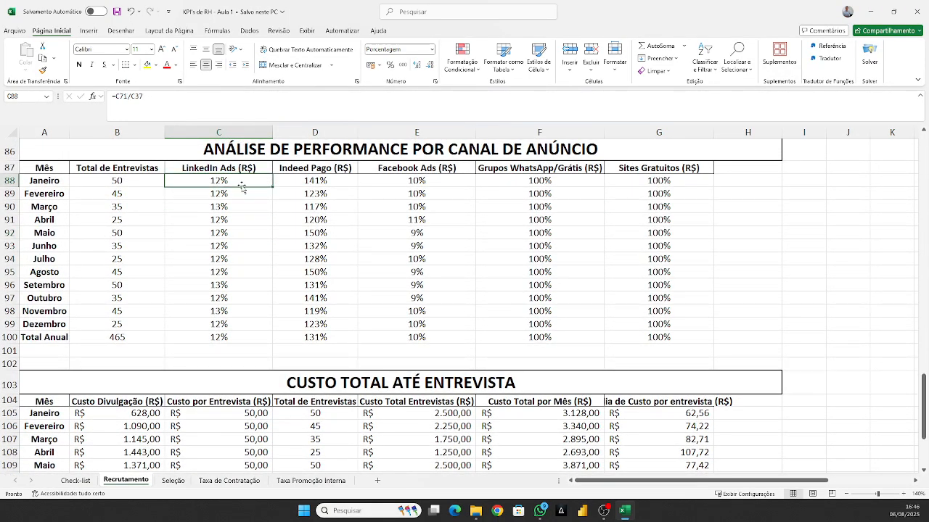
Enter 46% in J89 beside the performance table and label it r$ in K89
left_click(838, 190)
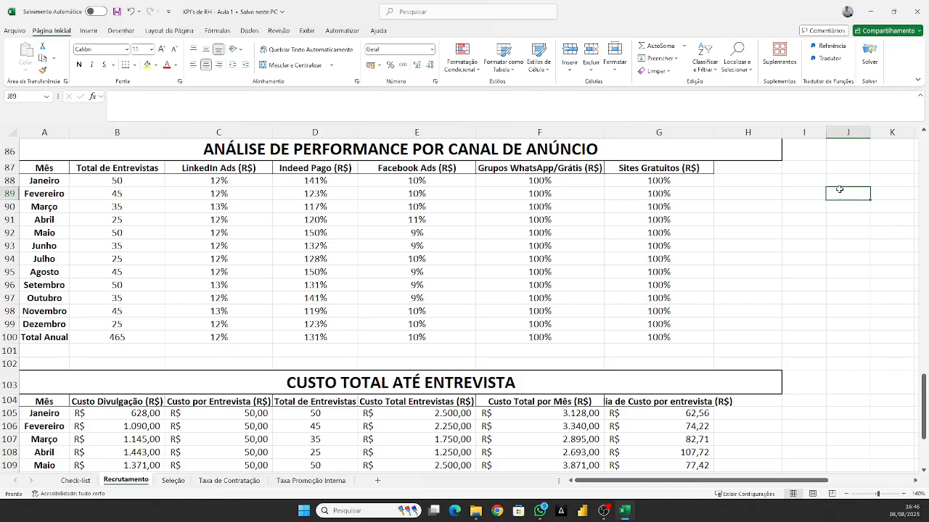
scroll(839, 189, "right", 1)
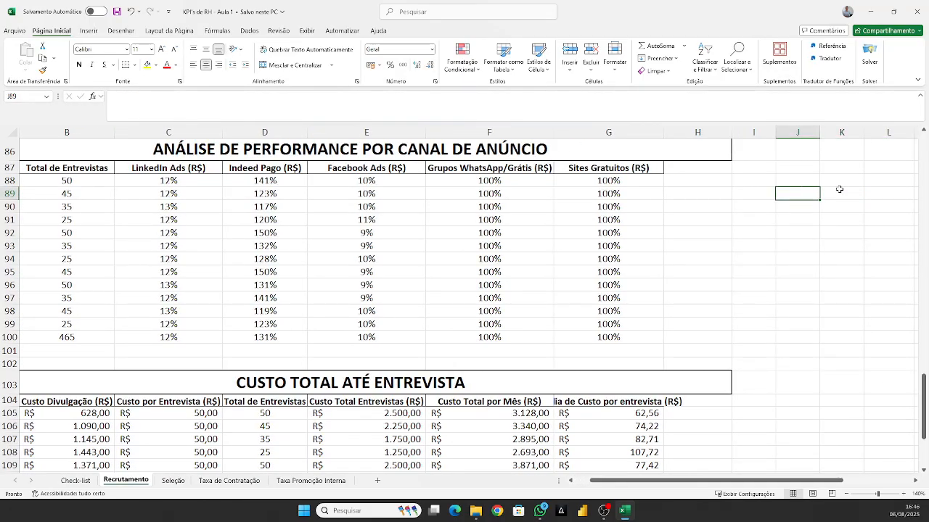
type("46")
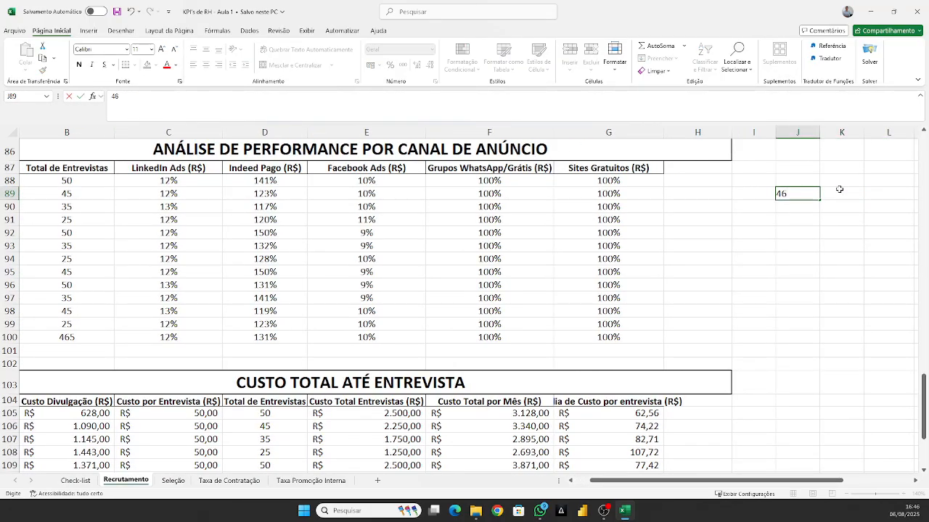
type("%")
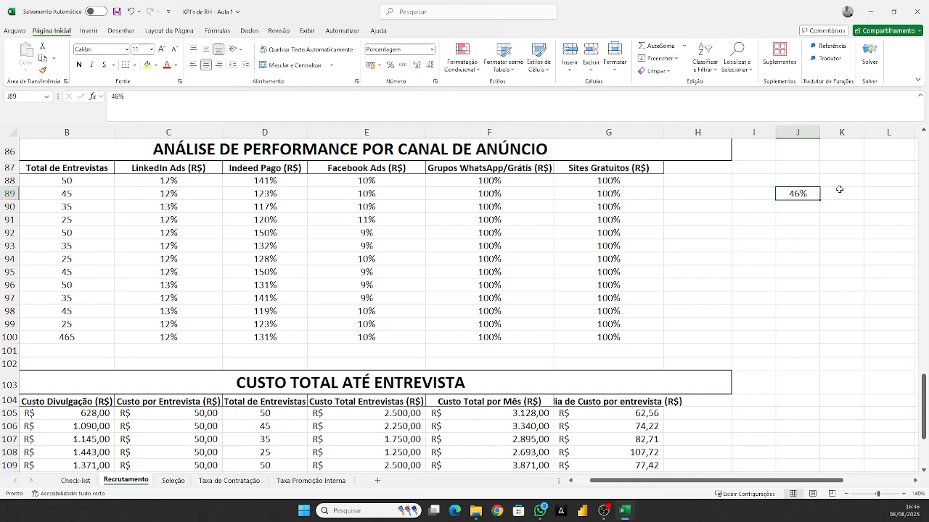
left_click(838, 189)
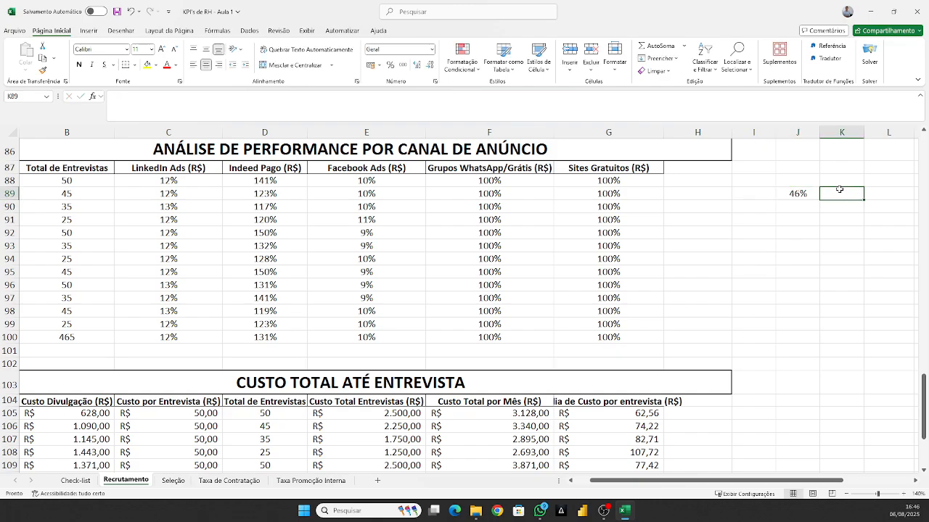
type("r")
key("BackSpace")
key("BackSpace")
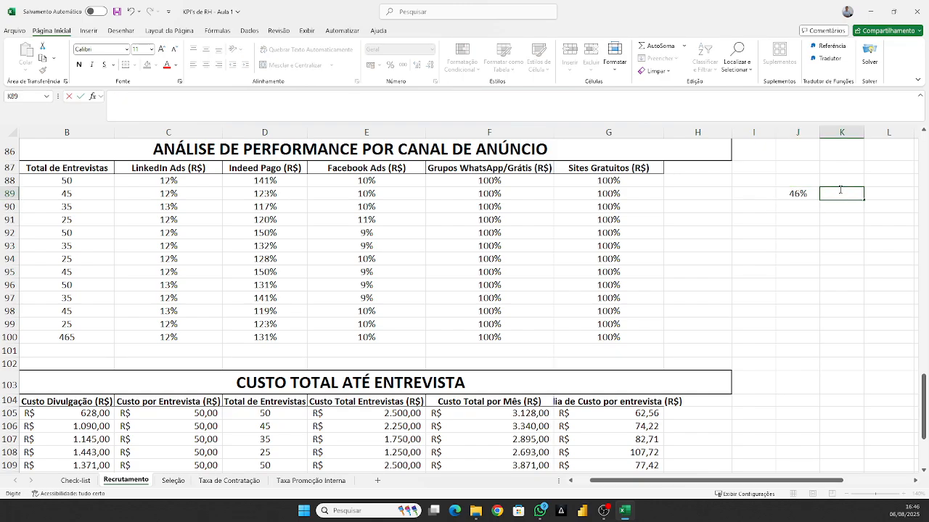
type("r$")
key("Escape")
Enter 46% in J90 and label it CURRICLO in K90
key("Down")
key("Left")
type("46")
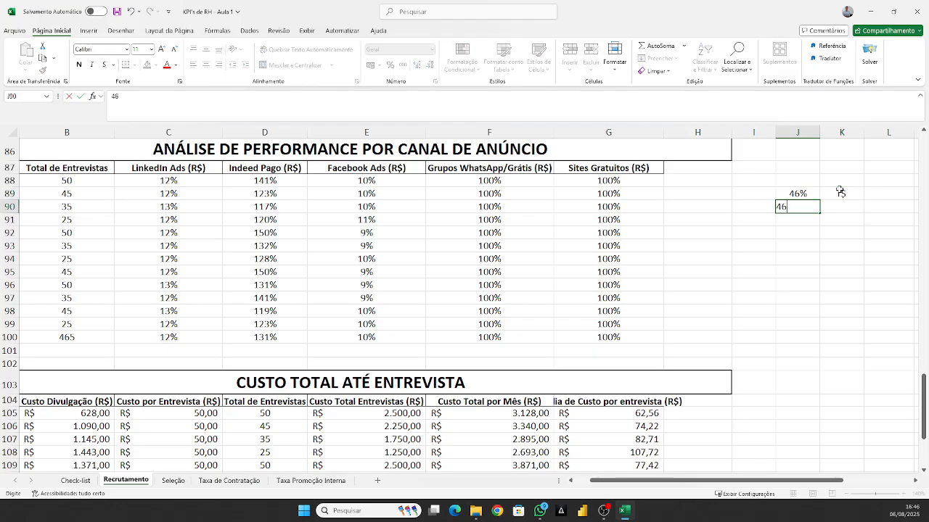
type("%")
key("Return")
key("Up")
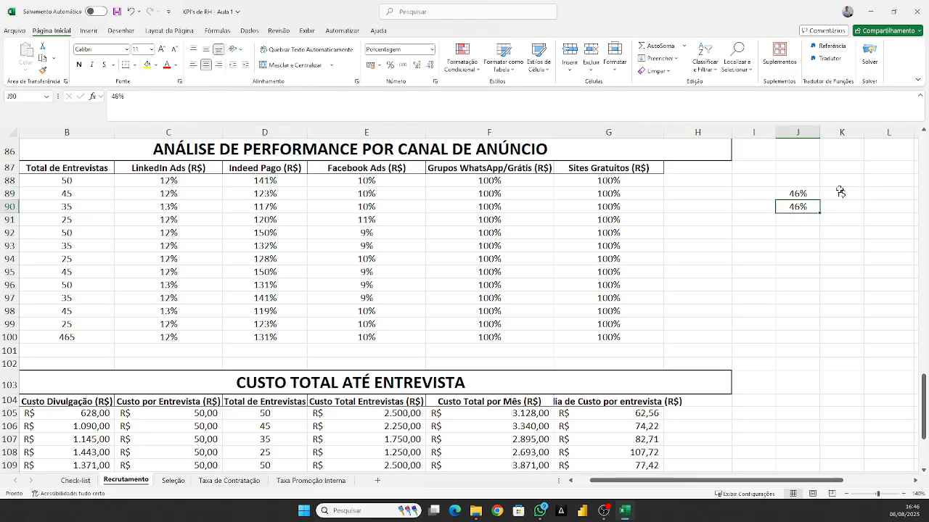
key("Right")
type("CURR")
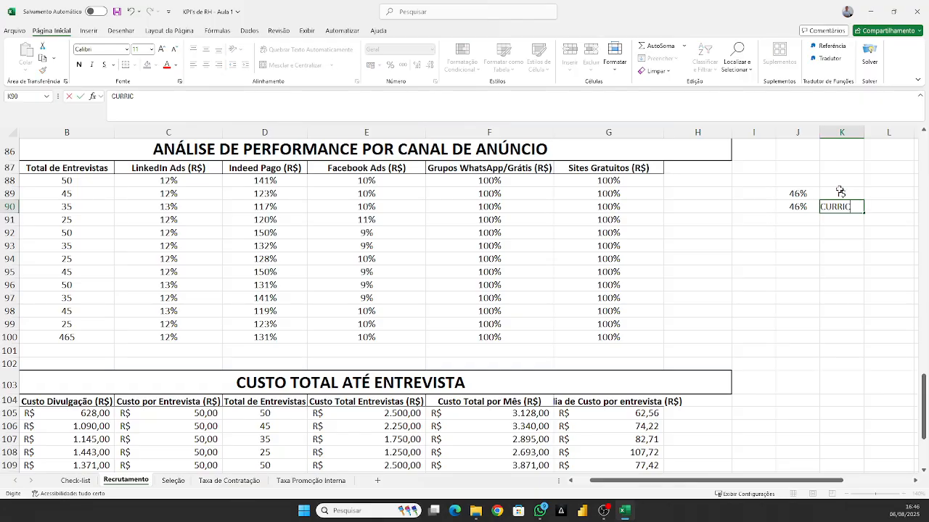
type("ICLO")
key("Return")
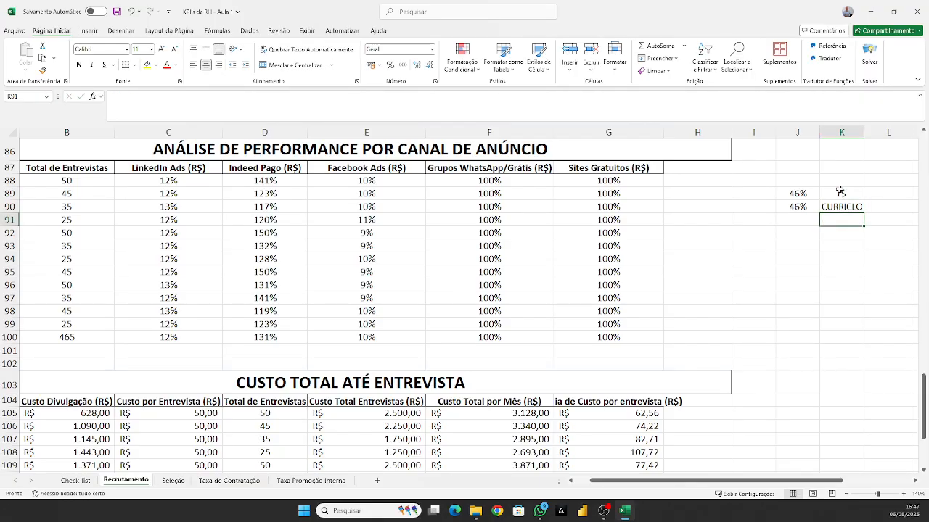
Format J91 as a percentage and set it to 100%
key("Left")
type("100")
key("Return")
key("Up")
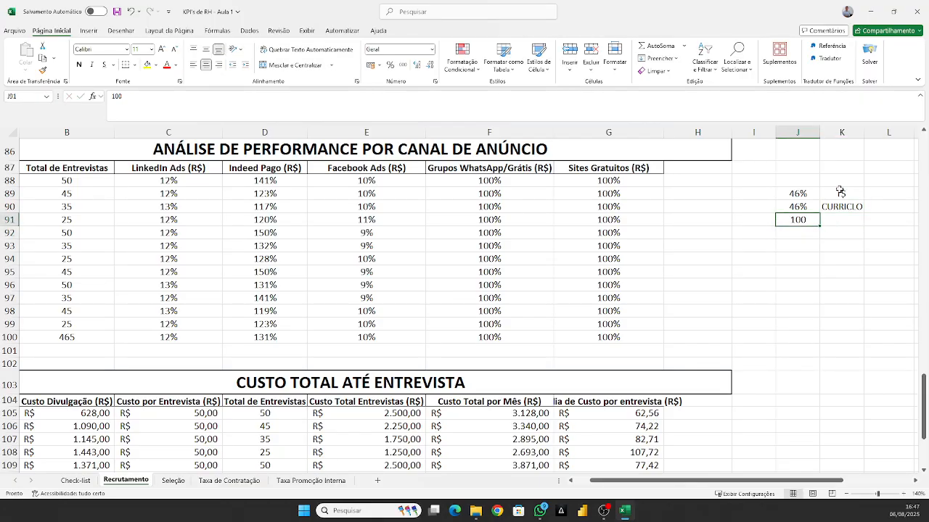
left_click(390, 65)
left_click(798, 259)
left_click(804, 219)
type("100")
key("Return")
Clear the example percentages and labels in J89:K91 beside the performance table
key("Up")
key("Up")
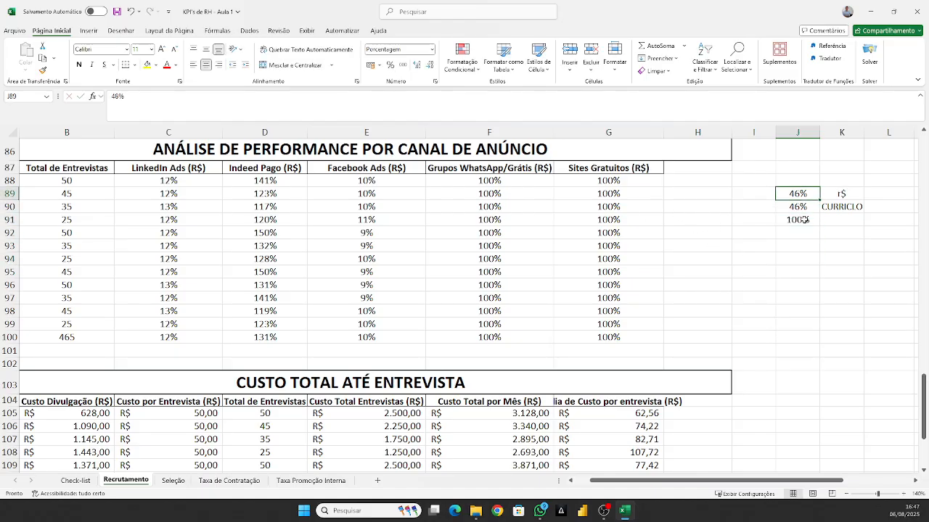
key("Down")
key("Up")
key("shift+Right")
key("shift+Down")
key("shift+Down")
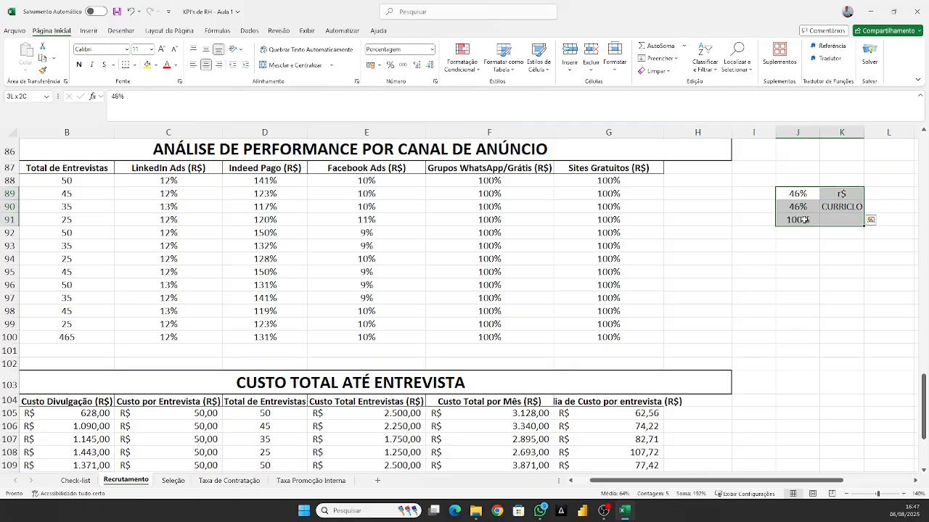
key("Delete")
Examine the January LinkedIn Ads performance formula in C88 and trace its references to C71 and C37
key("Left")
key("Left")
key("Left")
key("Left")
key("Left")
key("Left")
key("Left")
key("Left")
key("Left")
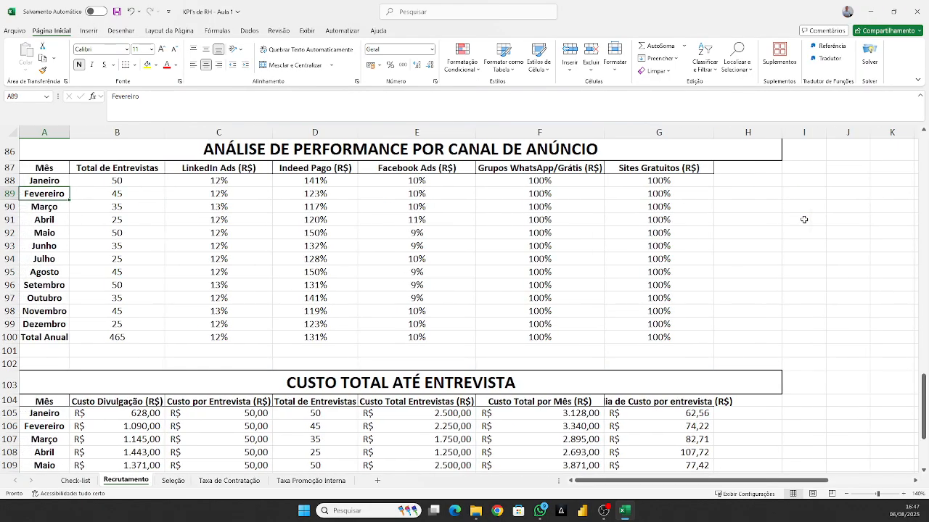
left_click(200, 180)
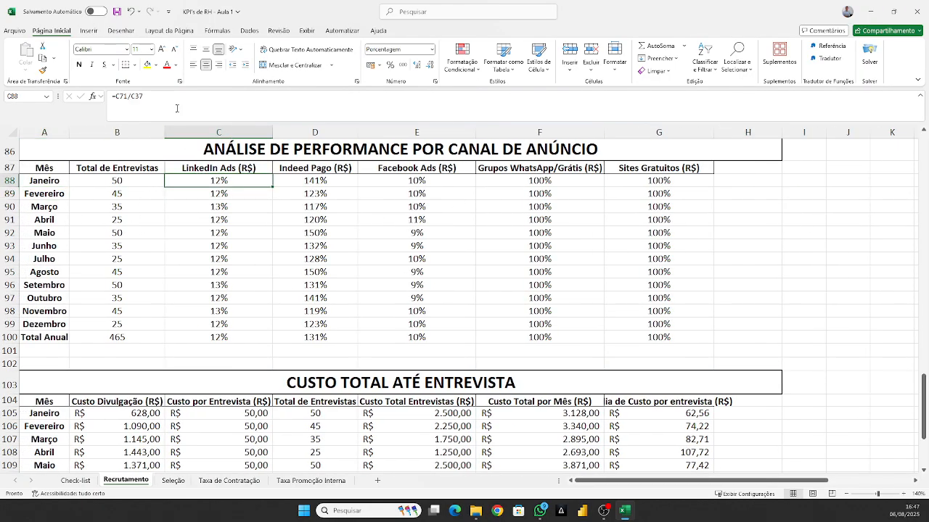
double_click(200, 180)
scroll(304, 198, "up", 5)
scroll(304, 199, "up", 5)
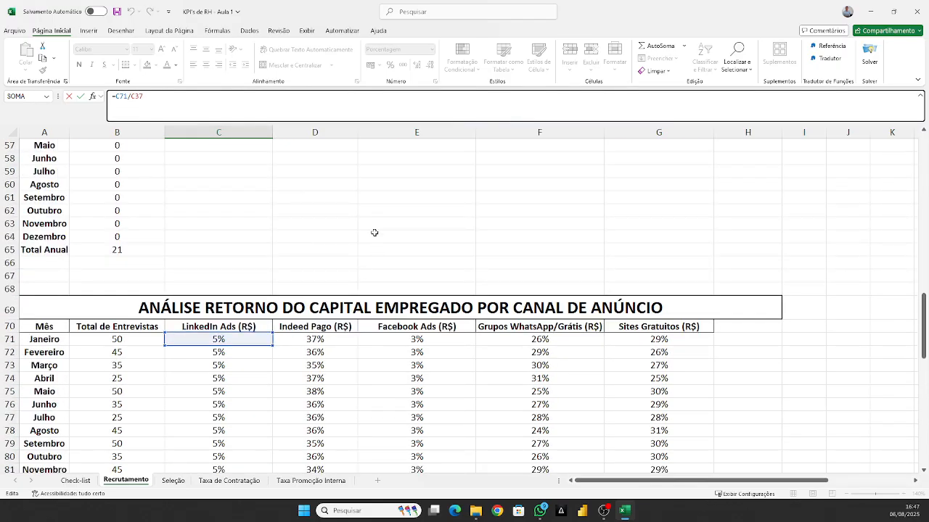
scroll(281, 258, "up", 7)
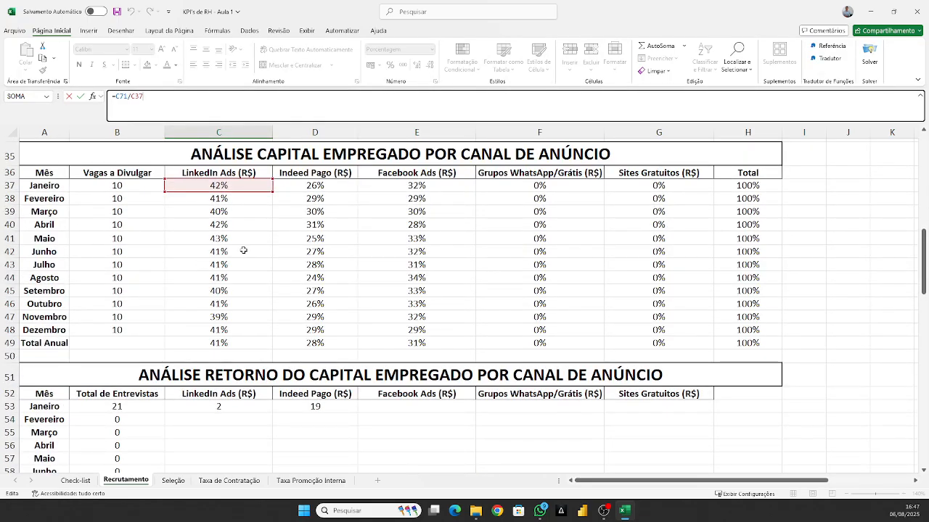
scroll(244, 250, "down", 11)
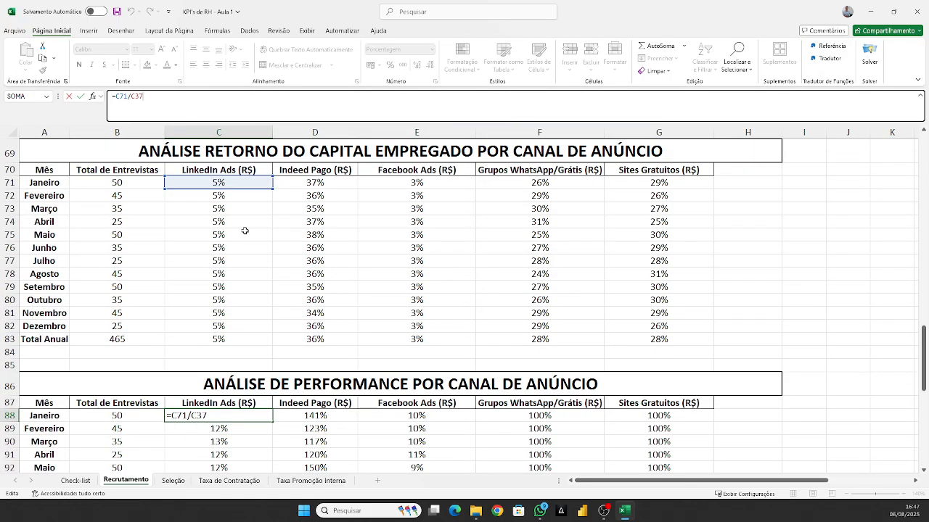
key("ctrl+Return")
scroll(245, 230, "down", 5)
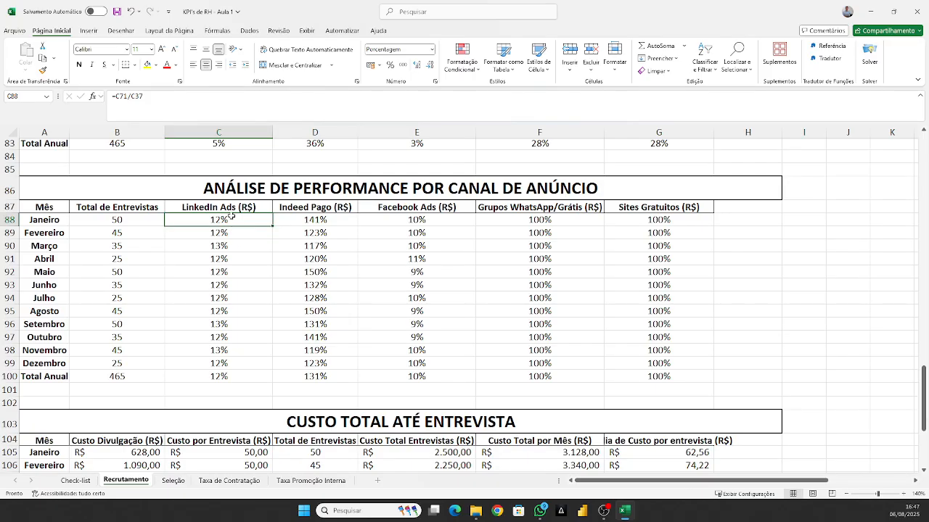
Review the January performance formulas of every advertising channel in row 88, from Indeed Pago to Sites Gratuitos
left_click(331, 225)
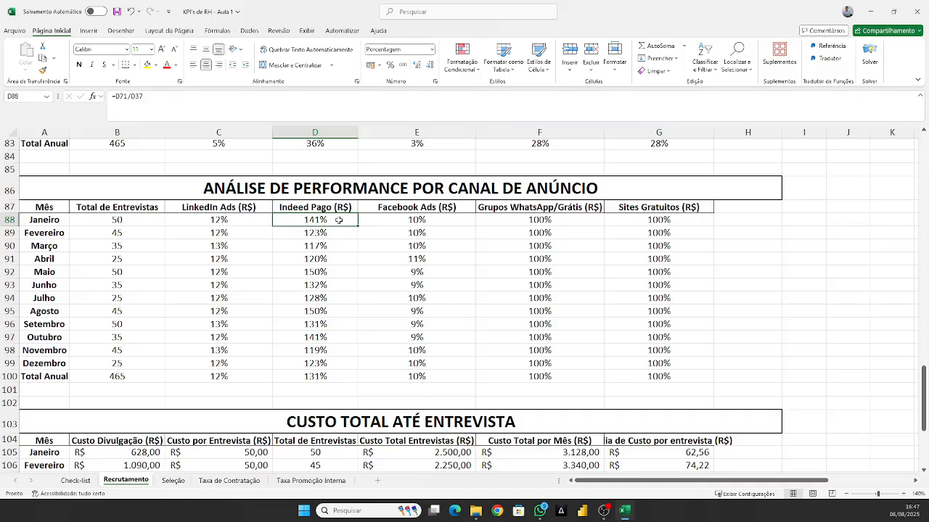
left_click(424, 221)
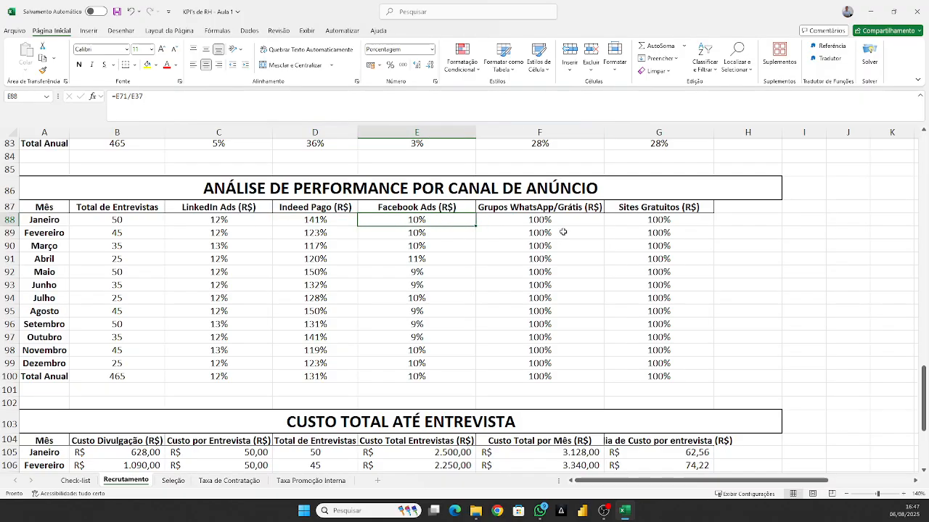
key("Right")
left_click(680, 224)
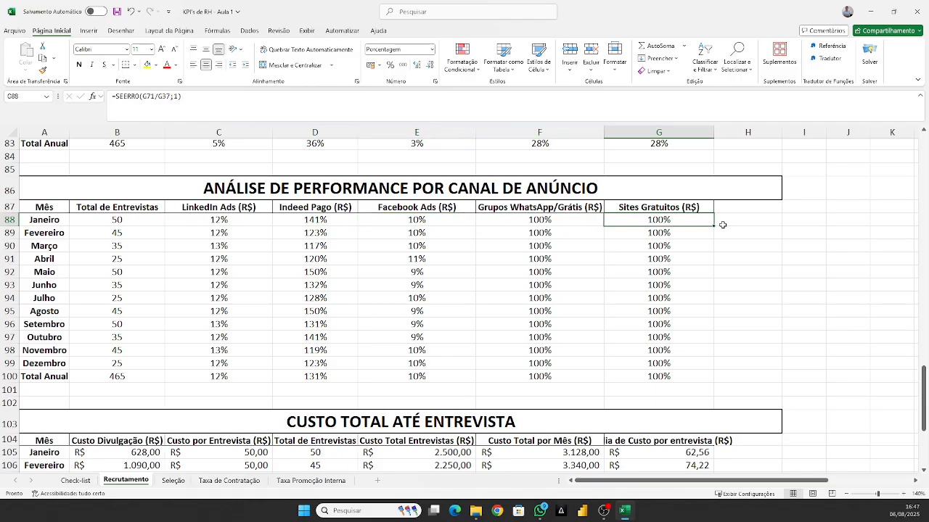
left_click(586, 222)
left_click(617, 222)
left_click(548, 224)
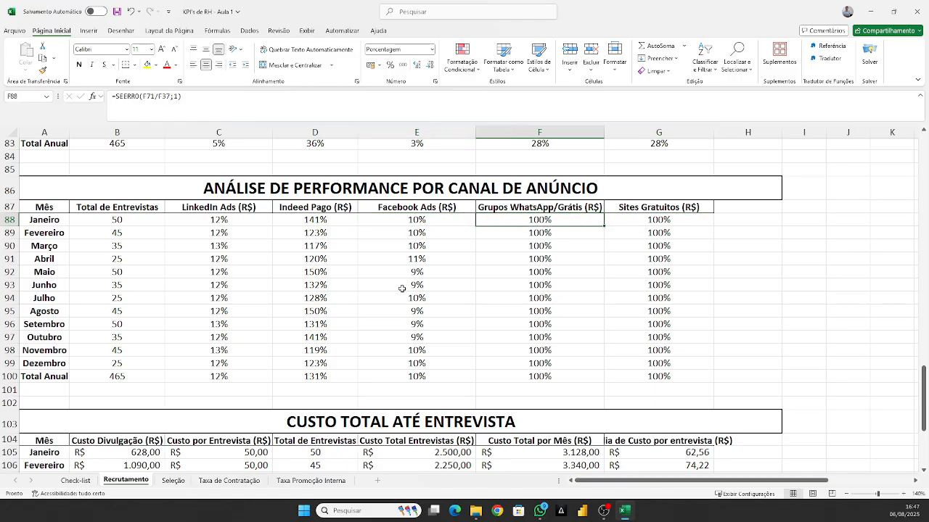
left_click(429, 218)
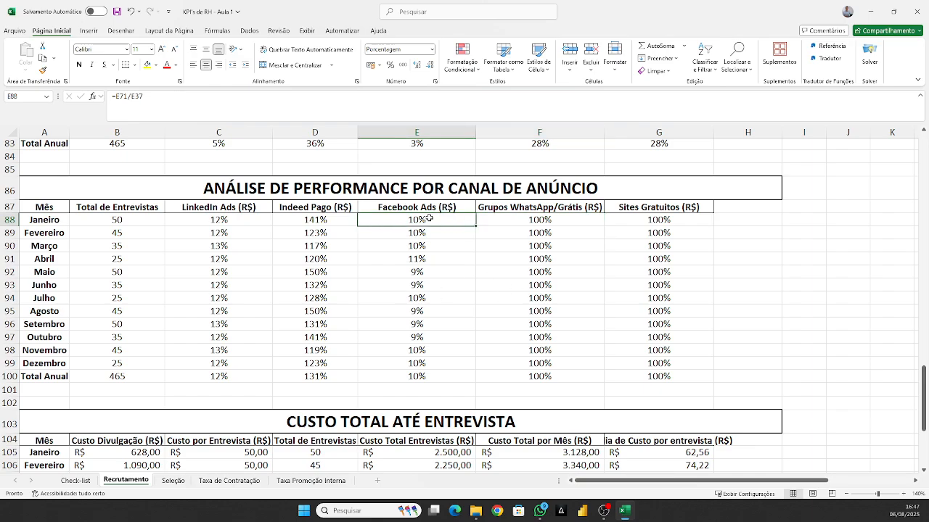
left_click(229, 222)
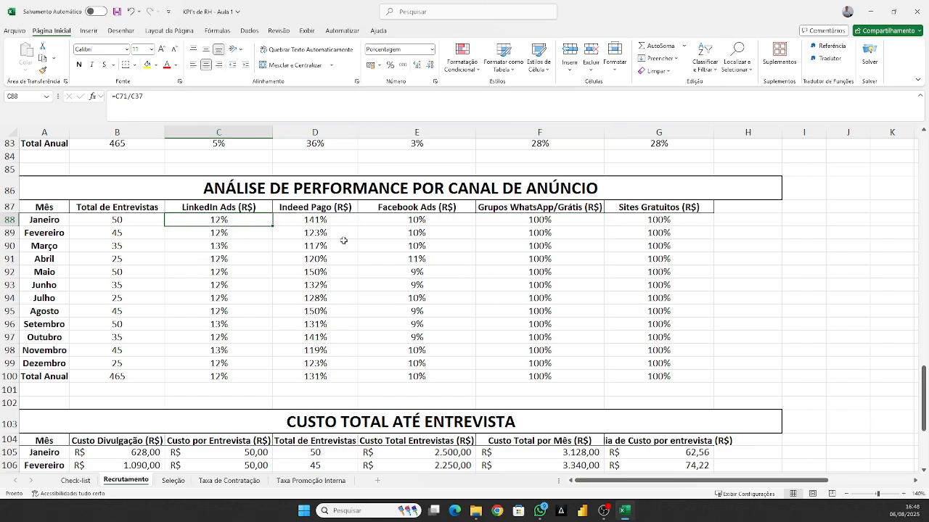
Enter =C71/C37 in C88, dividing January's LinkedIn Ads return by its invested capital share
type("=")
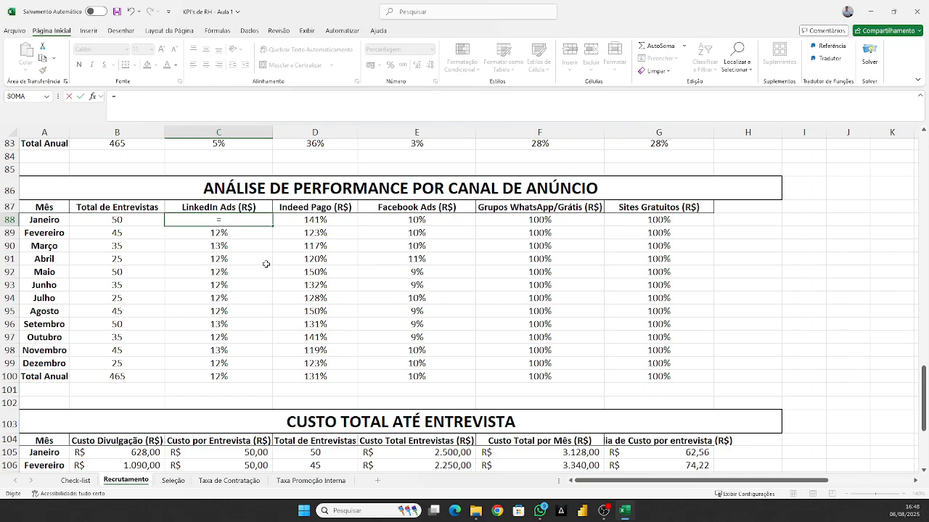
scroll(266, 264, "up", 8)
left_click(229, 300)
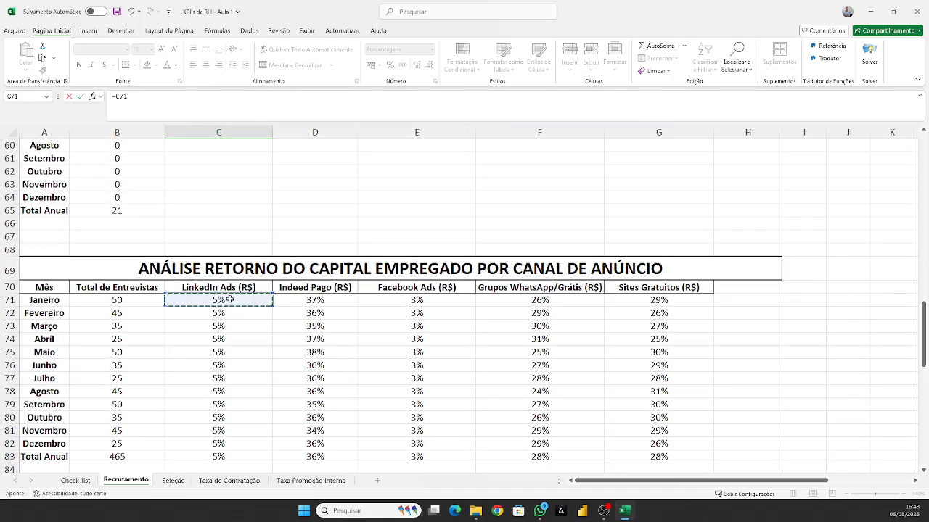
type("/")
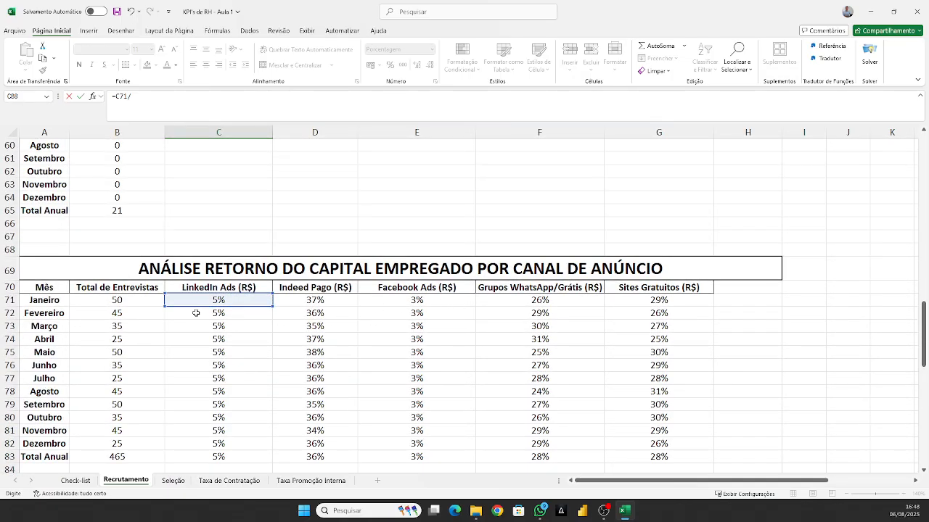
scroll(204, 312, "up", 9)
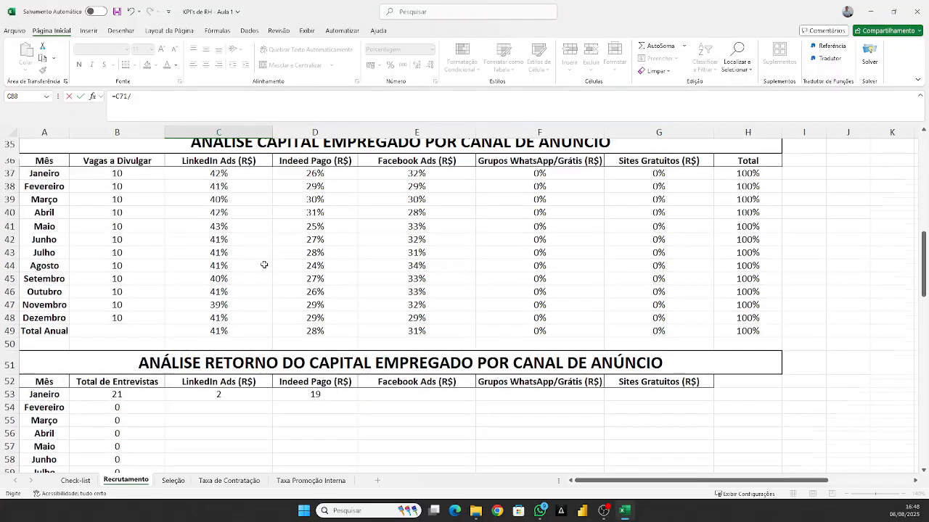
left_click_drag(243, 229, 254, 237)
left_click(224, 224)
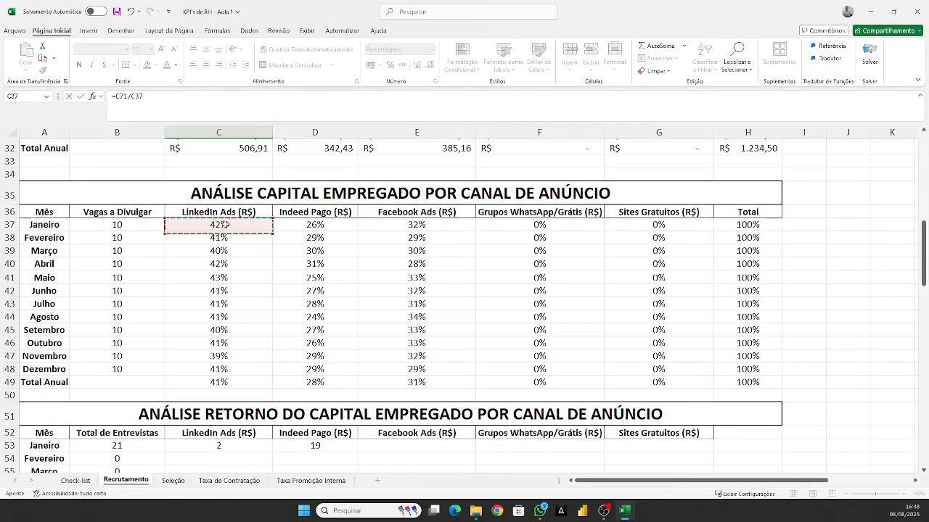
key("Return")
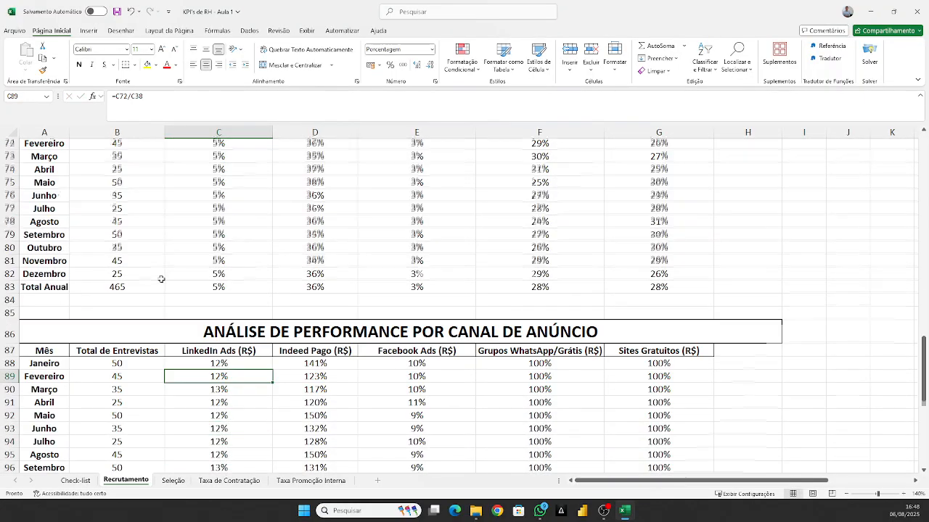
Fill the LinkedIn Ads performance formula from C88 down to the Total Anual row
left_click(234, 285)
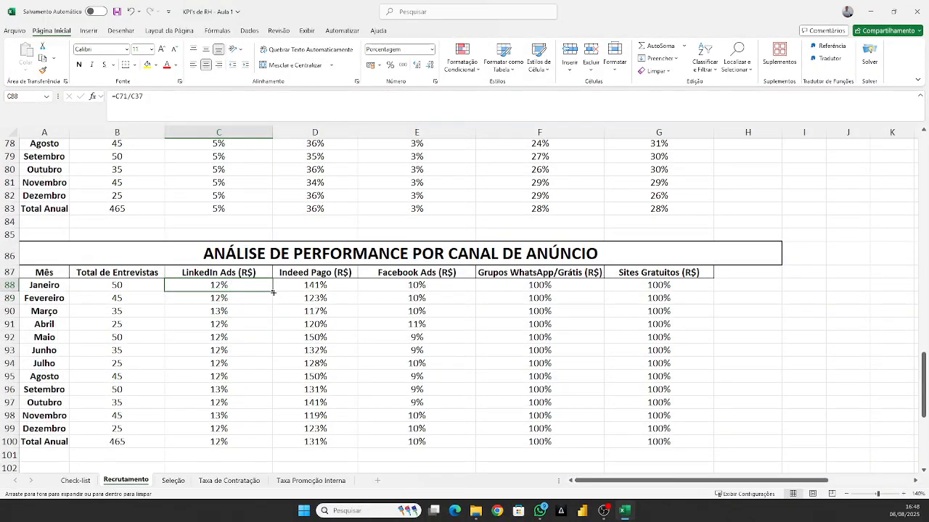
double_click(273, 292)
left_click(241, 361)
left_click(236, 287)
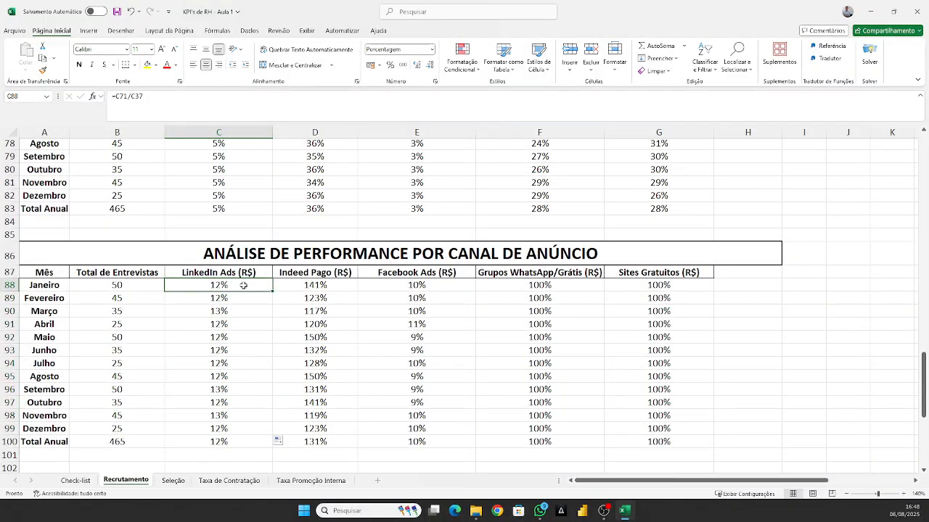
Fill the January performance formula from C88 across the remaining channels to G88
left_click_drag(319, 297, 417, 285)
left_click(243, 284)
left_click_drag(273, 291, 685, 297)
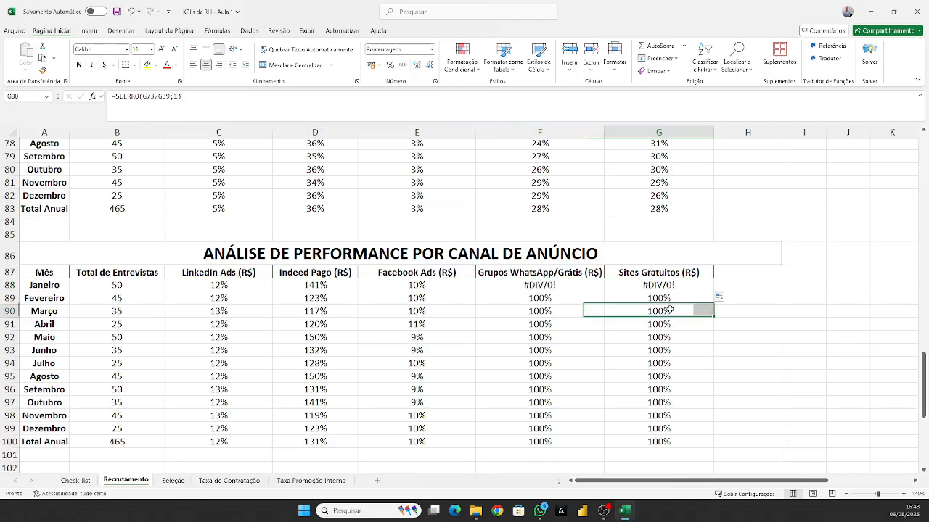
Compare the Grupos WhatsApp/Grátis formulas for January in F88 and February in F89
left_click(243, 284)
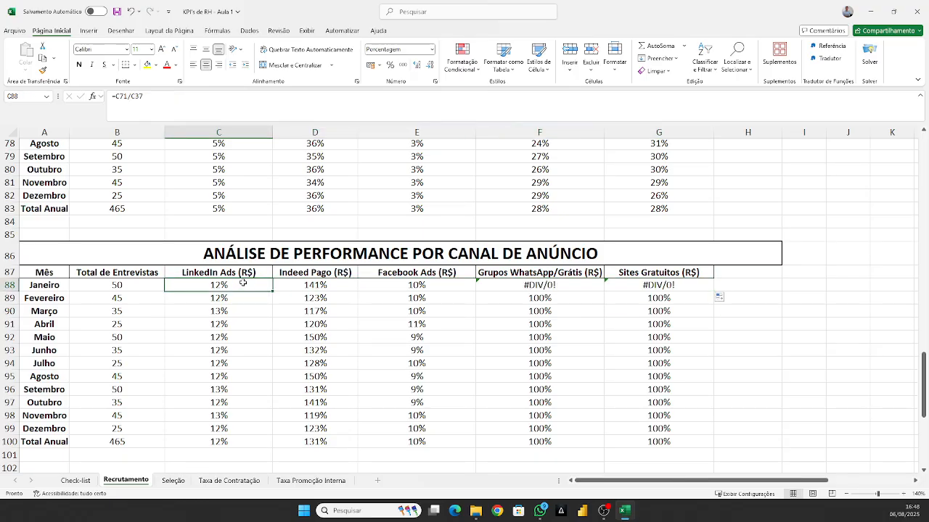
left_click(537, 283)
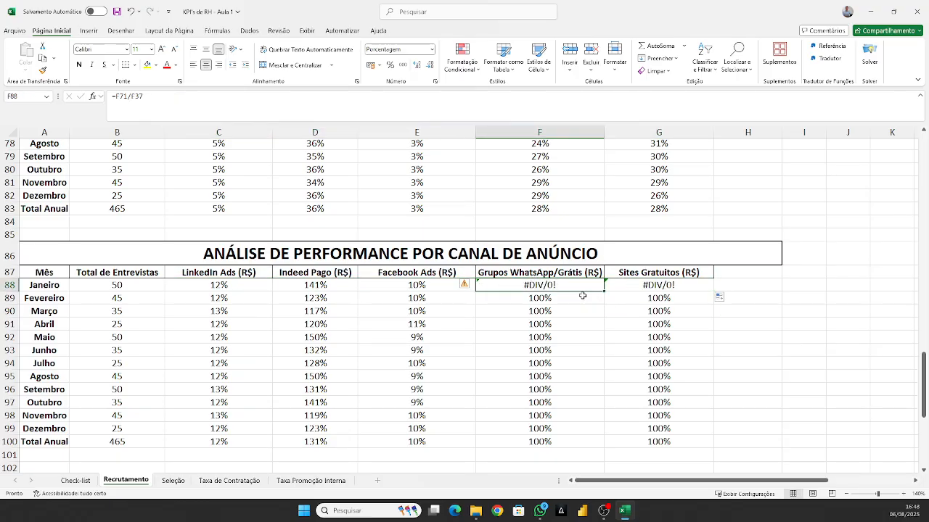
left_click(583, 297)
left_click(573, 285)
left_click(573, 296)
left_click(574, 287)
left_click(588, 298)
left_click(573, 287)
left_click(562, 294)
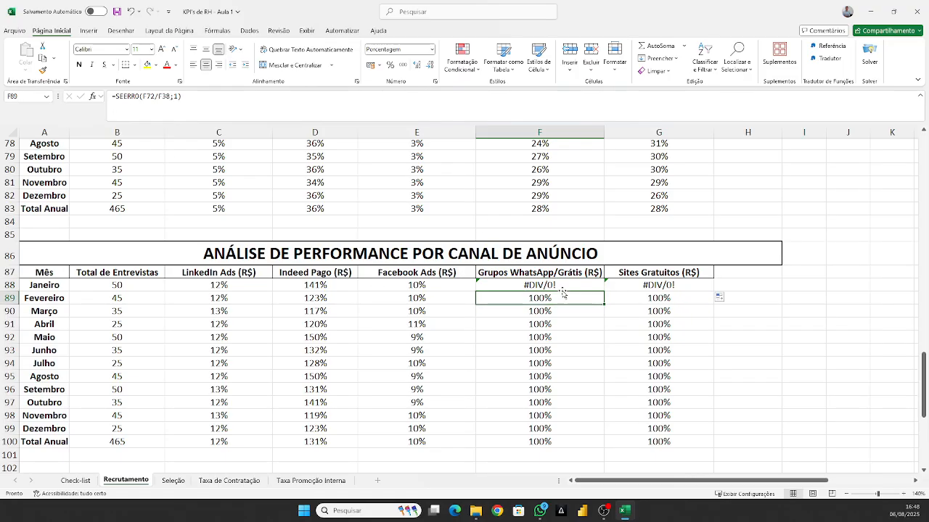
left_click(567, 283)
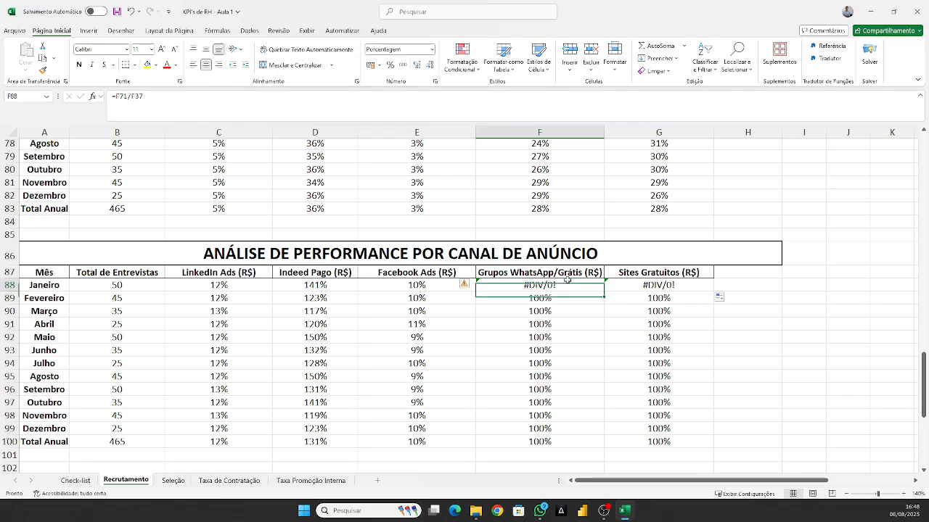
Wrap the F88 division in SEERRO with a fallback value of 1, giving =SEERRO(F71/F37;1)
left_click(149, 119)
type("SE(")
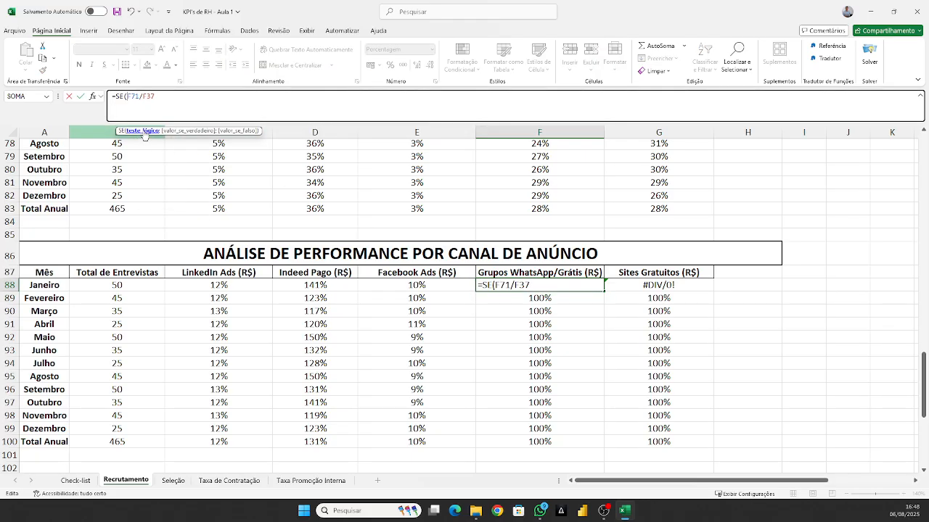
key("BackSpace")
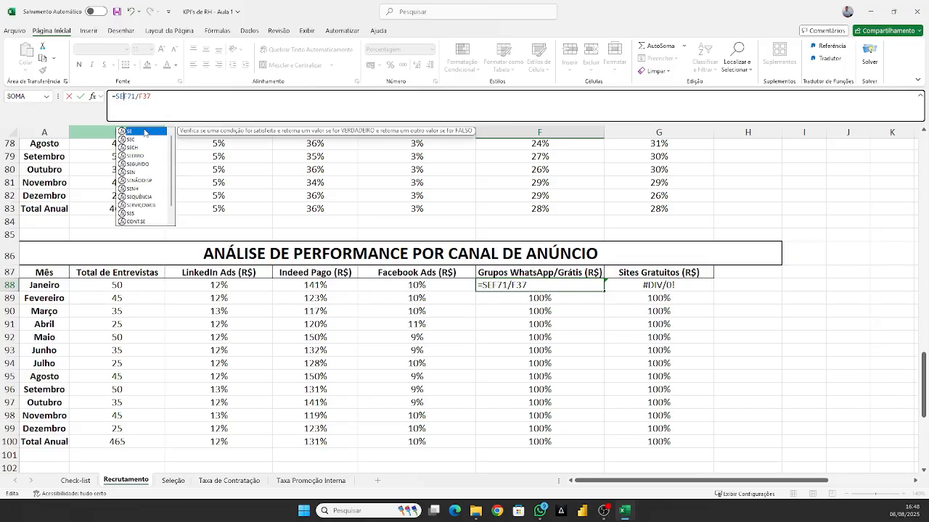
type("err")
double_click(144, 132)
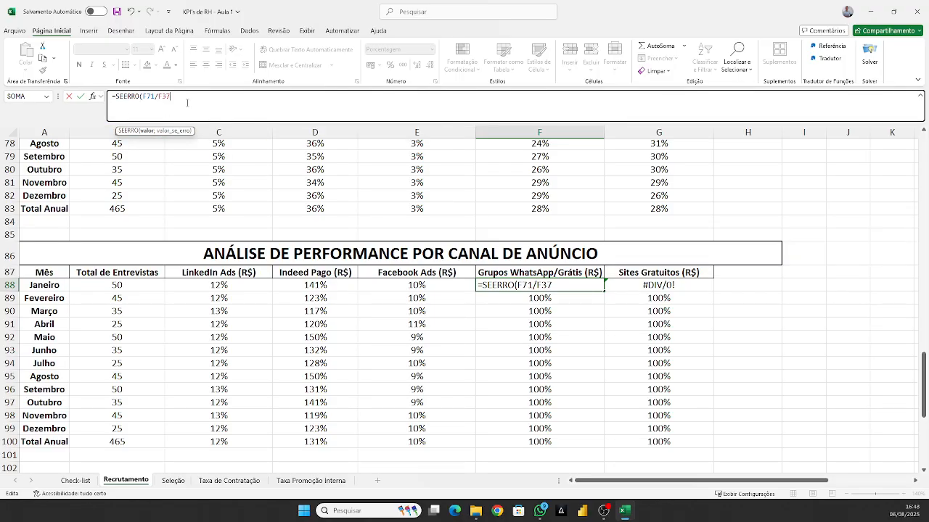
type(";1")
key("Return")
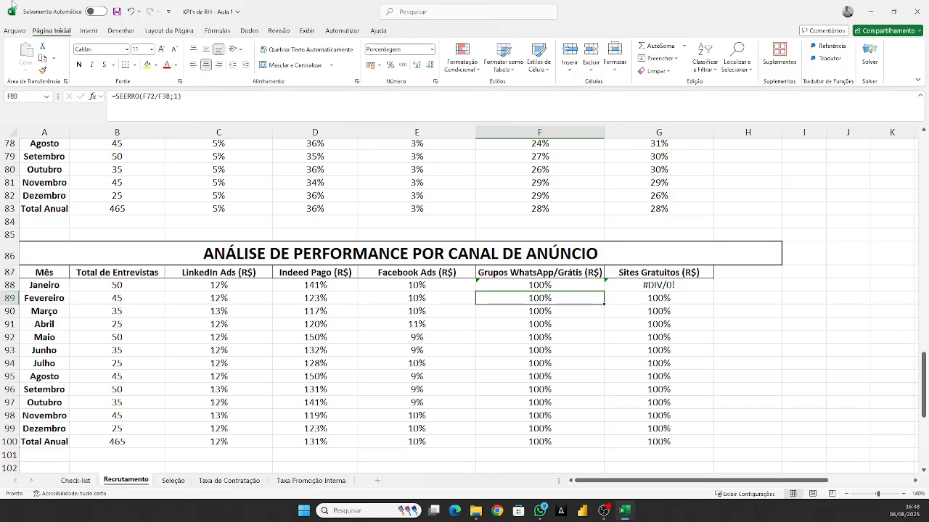
Fill the SEERRO formula from F88 down the Grupos WhatsApp/Grátis column to the Total Anual row
left_click(594, 286)
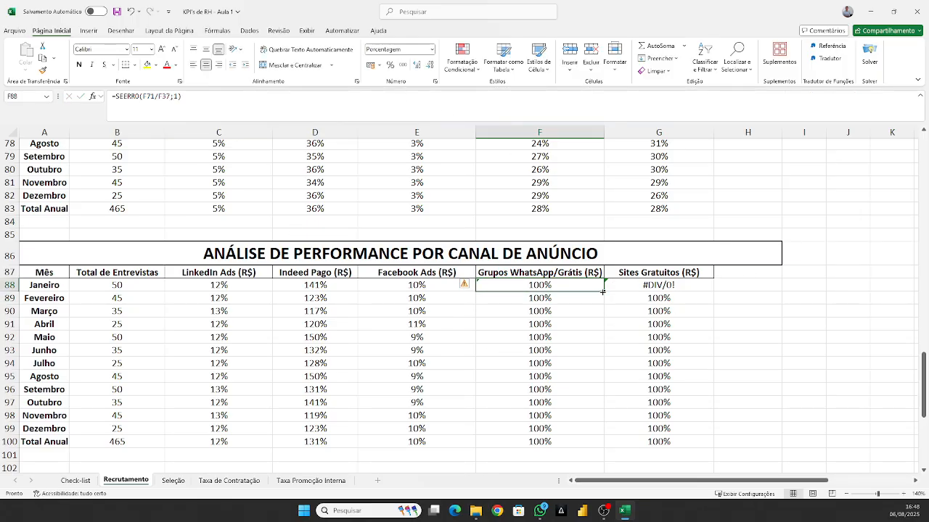
double_click(603, 292)
left_click(597, 286)
Replace the SEERRO fallback value in F88 with the text "não tem custo"
left_click(657, 284)
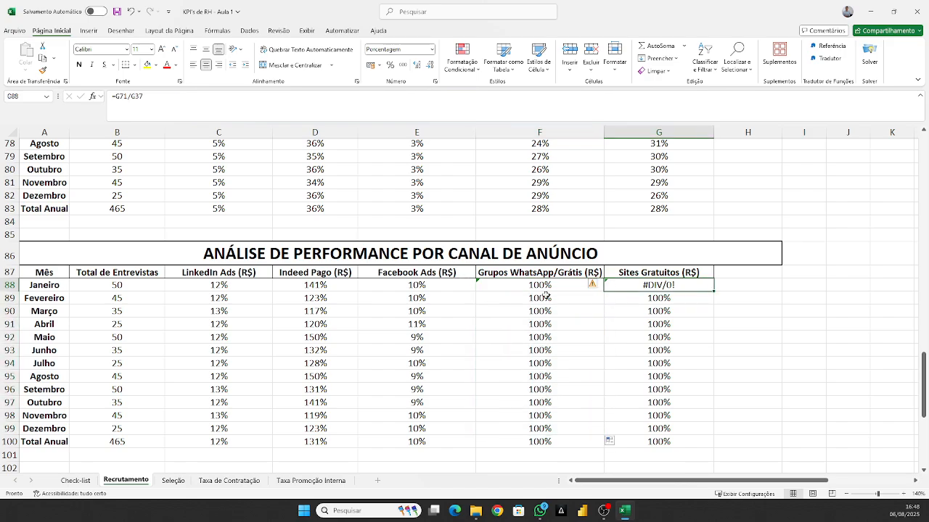
left_click(544, 289)
left_click(177, 103)
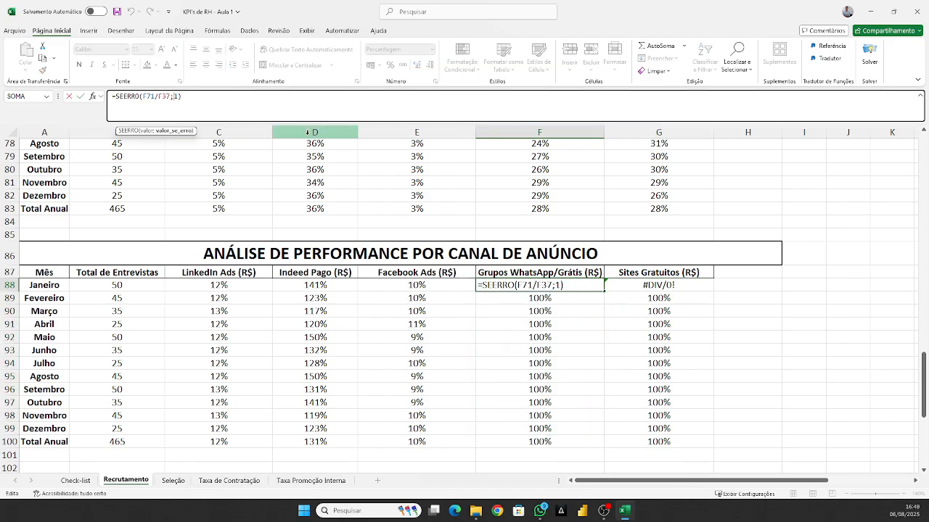
key("BackSpace")
type("\"")
type("nã")
type("o te")
type("m xu")
key("BackSpace")
key("BackSpace")
type("custo\")")
key("ctrl+Return")
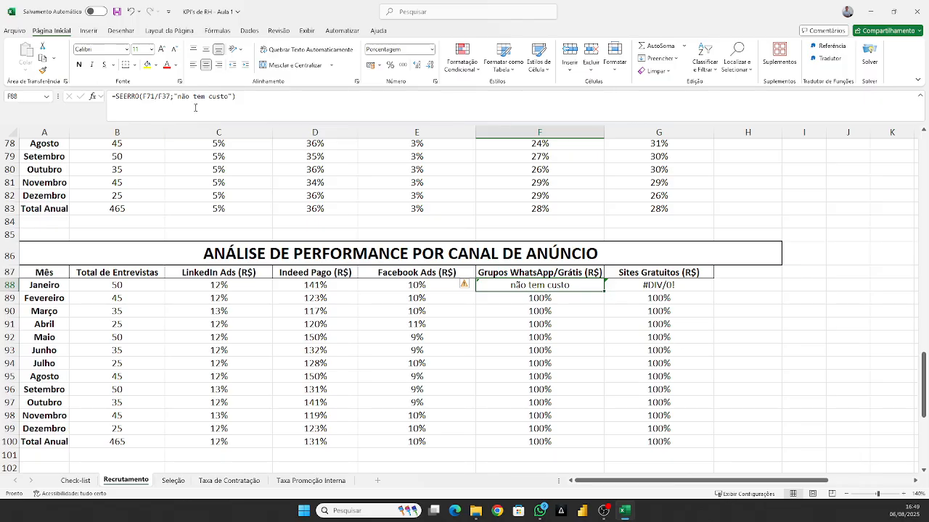
Copy February's Grupos WhatsApp/Grátis formula from F89 into F88 so January uses the SEERRO fallback value of 1
left_click(567, 298)
key("ctrl+c")
left_click(582, 288)
key("ctrl+v")
Copy February's Sites Gratuitos formula from G89 into G88, giving January =SEERRO(G71/G37;1)
left_click(656, 300)
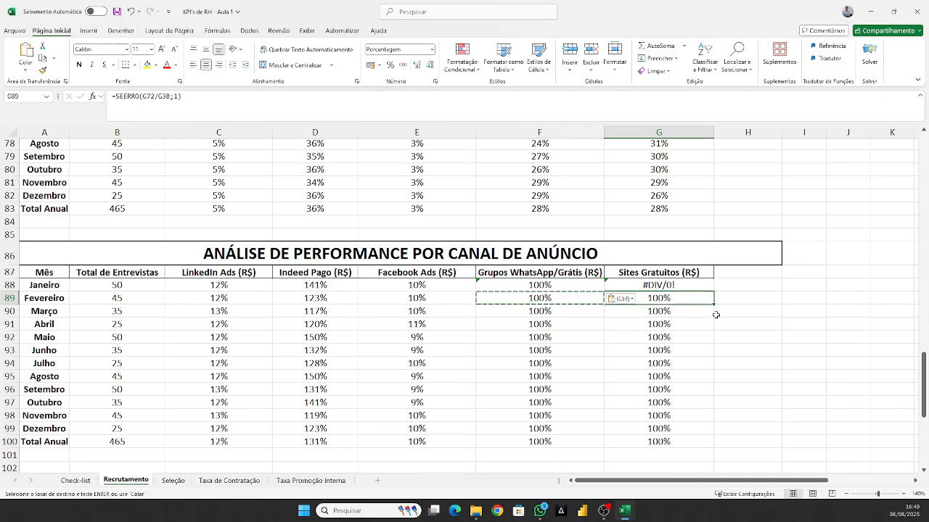
key("ctrl+c")
left_click(704, 287)
key("ctrl+v")
left_click(695, 317)
key("Escape")
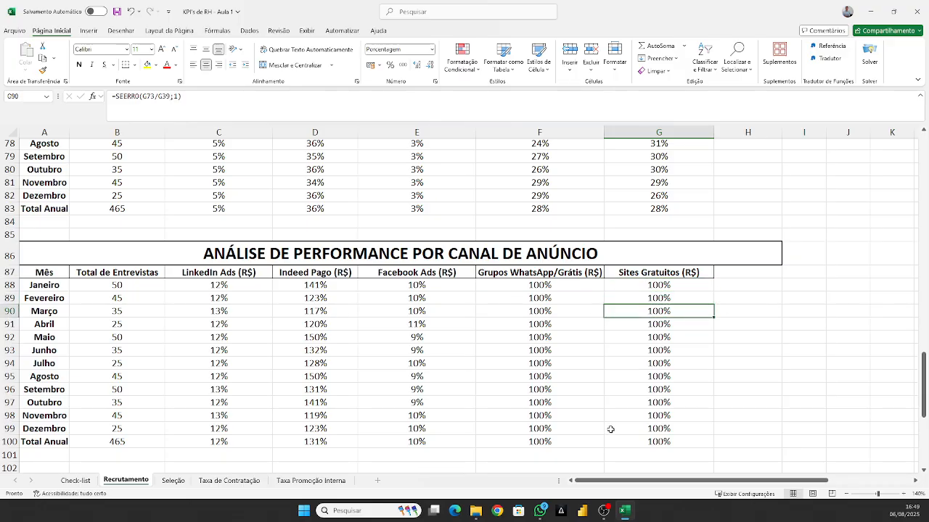
Check the Grupos WhatsApp/Grátis formulas for January through March in F88 to F90
left_click(579, 288)
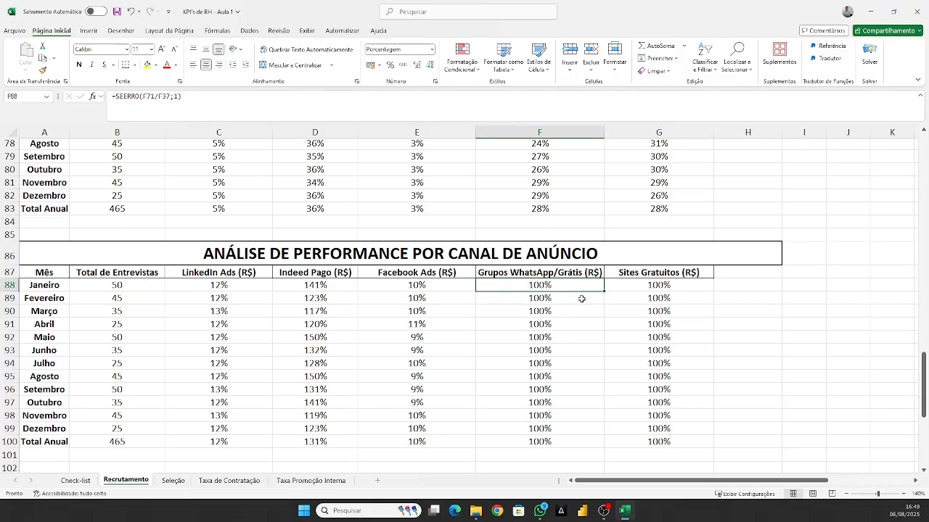
left_click(551, 313)
left_click(551, 288)
left_click(565, 301)
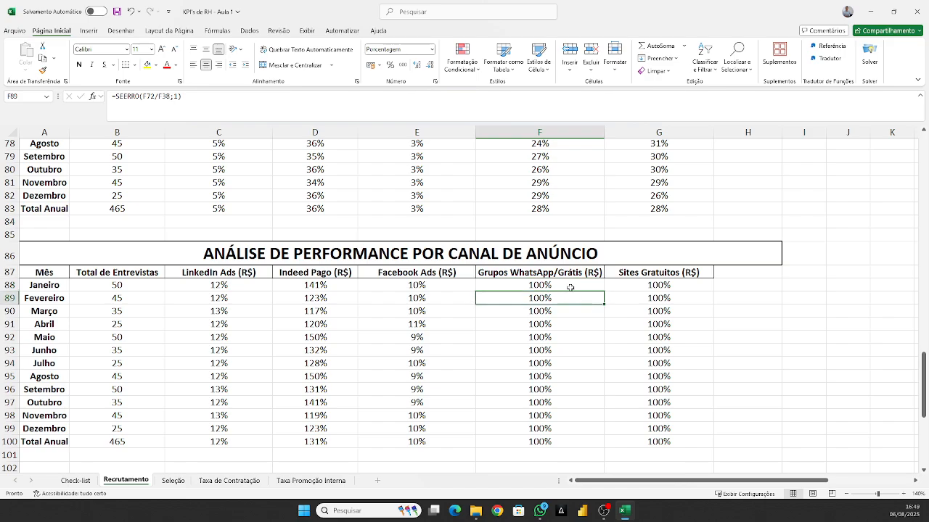
left_click(570, 287)
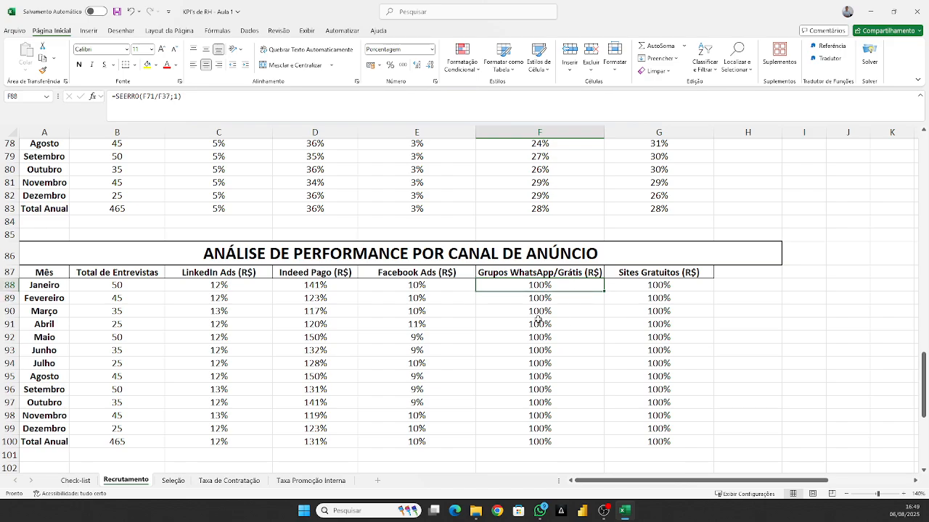
Clear the CUSTO TOTAL ATÉ ENTREVISTA values from the Fevereiro row through the Média row, B106:G118, keeping the Janeiro row
scroll(549, 351, "down", 5)
scroll(552, 348, "down", 3)
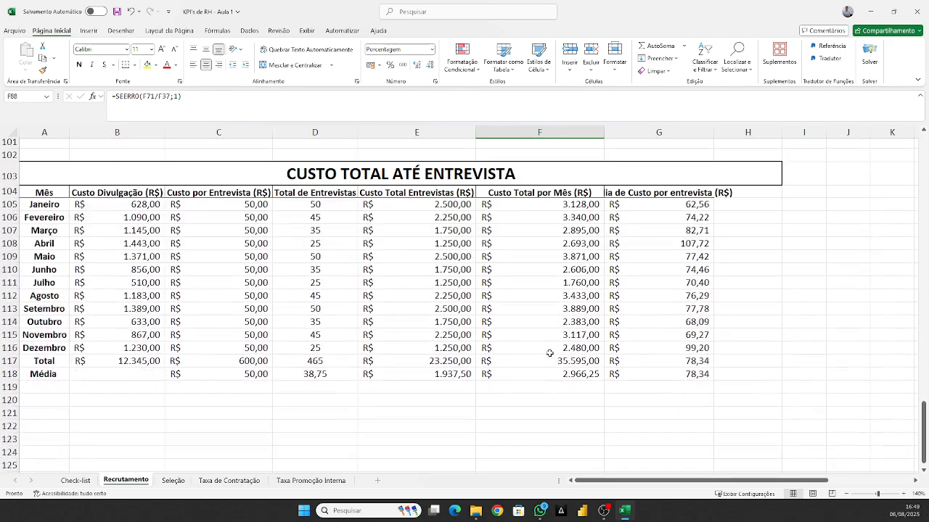
left_click(78, 227)
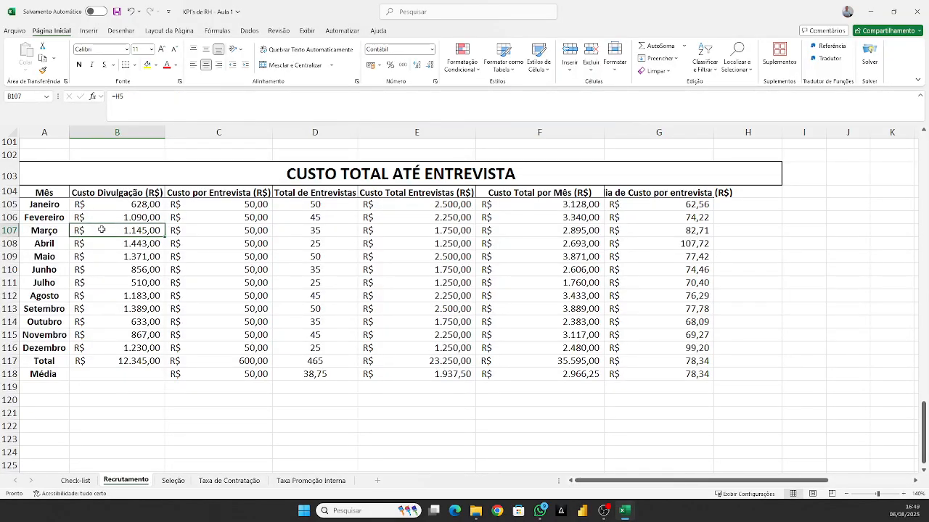
key("Left")
key("Right")
key("Right")
key("Up")
key("Up")
key("Left")
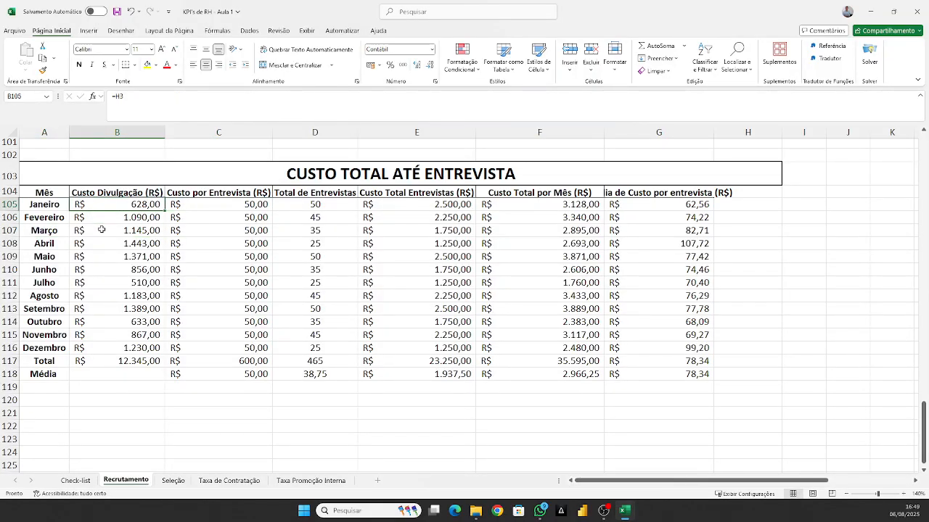
key("Down")
key("ctrl+shift+Right")
key("ctrl+shift+Down")
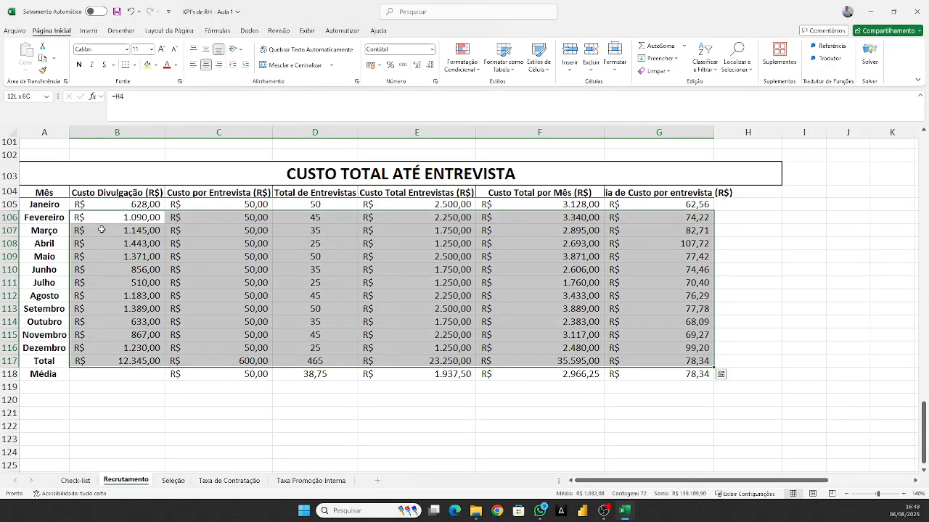
key("shift+Down")
key("Delete")
Examine the January Custo Divulgação and Custo por Entrevista formulas in B105 and C105
key("Up")
key("Left")
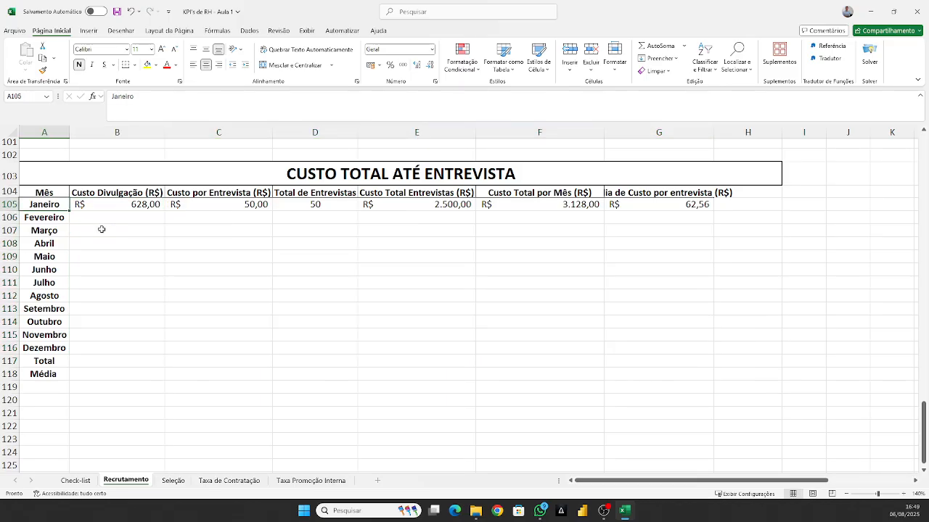
key("Up")
key("Down")
key("Right")
key("Up")
key("Down")
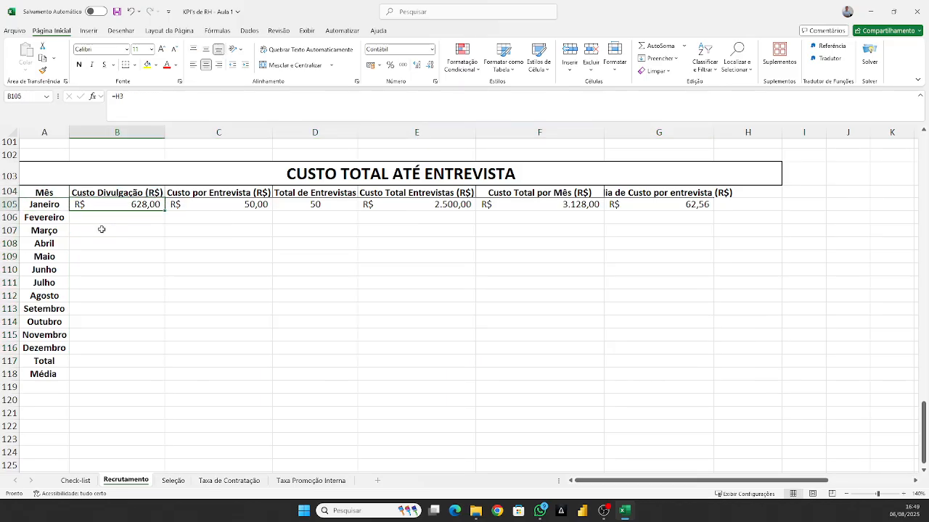
scroll(245, 258, "up", 2)
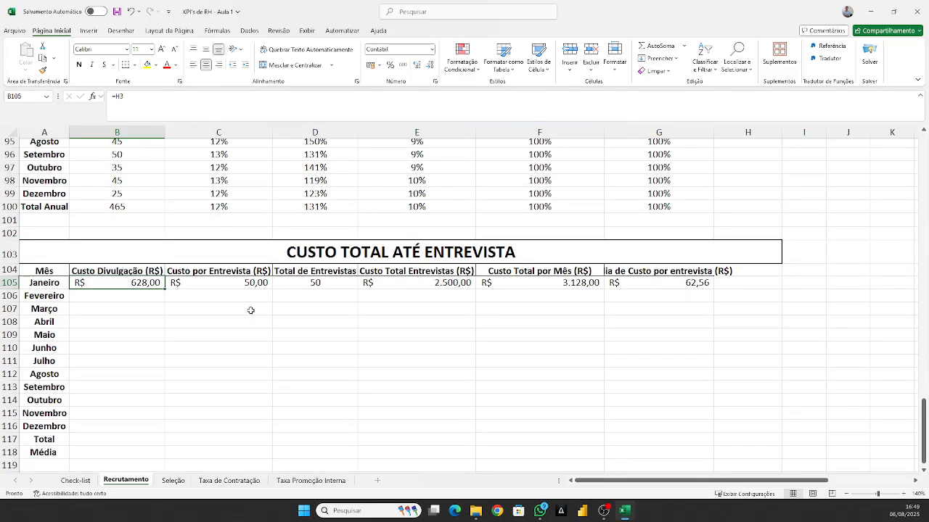
key("Right")
left_click(105, 280)
left_click(244, 284)
left_click(186, 95)
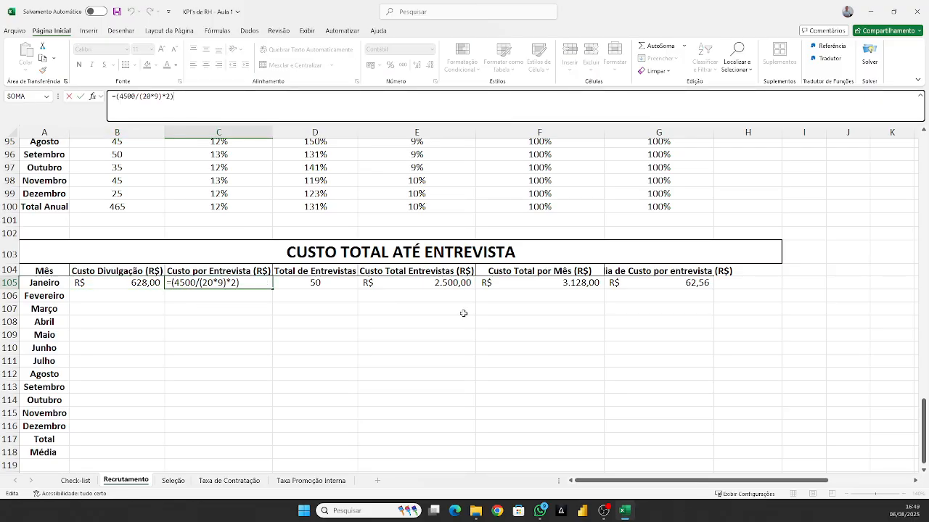
scroll(305, 352, "up", 1)
key("Escape")
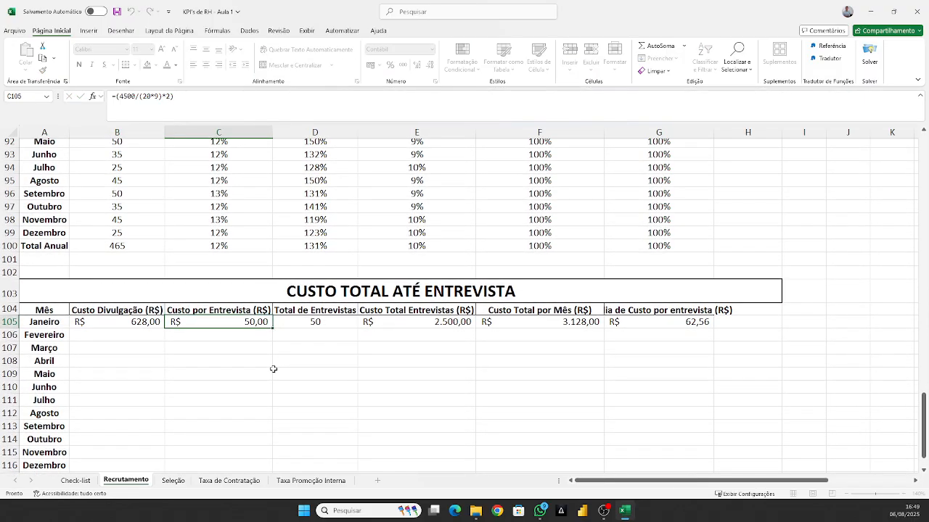
left_click(200, 101)
scroll(406, 323, "up", 12)
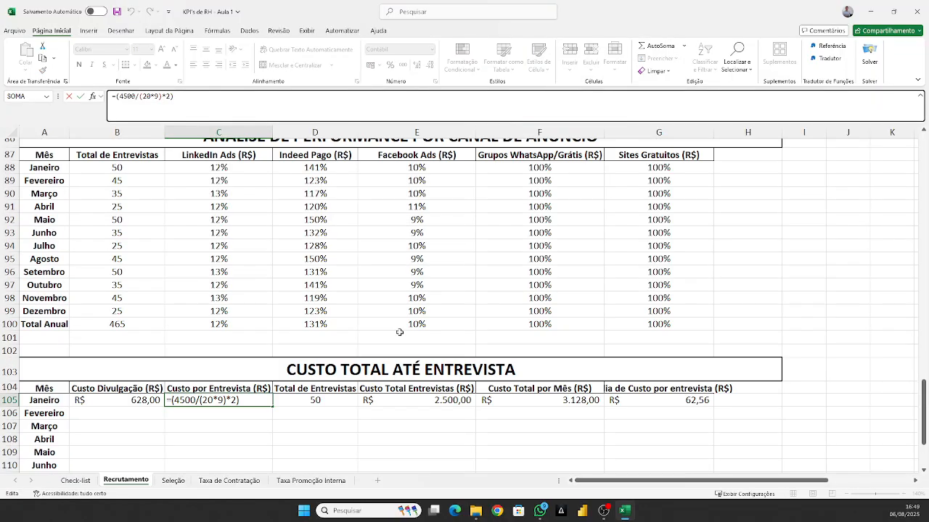
scroll(211, 365, "down", 16)
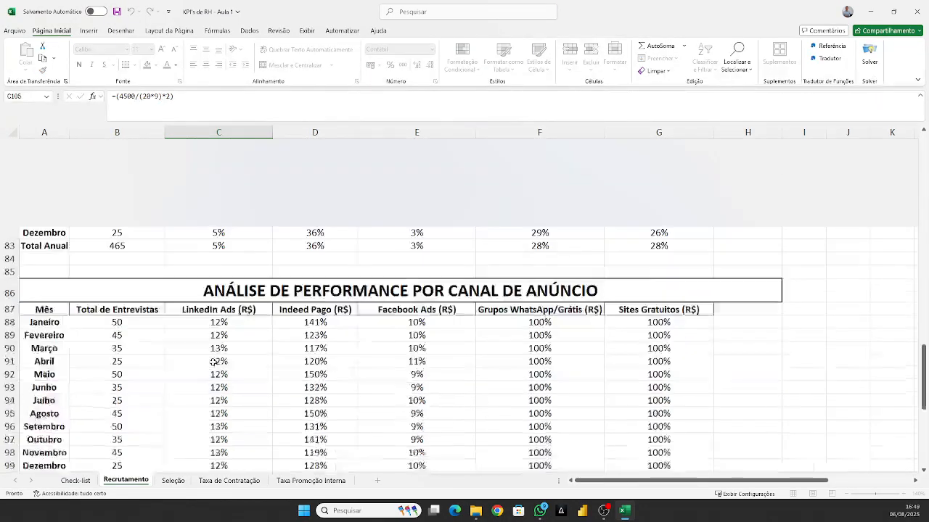
key("Escape")
Trace the Custo Divulgação formula in B105 back to January's Total Mês in the CUSTO PARA ANUNCIAR 10 VAGAS table
left_click(143, 182)
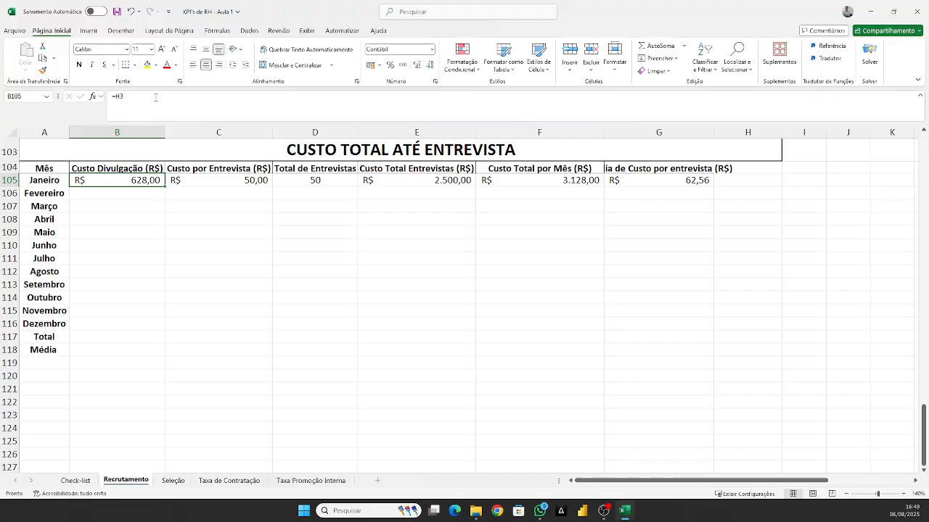
left_click(190, 101)
scroll(211, 279, "up", 9)
scroll(211, 279, "up", 9)
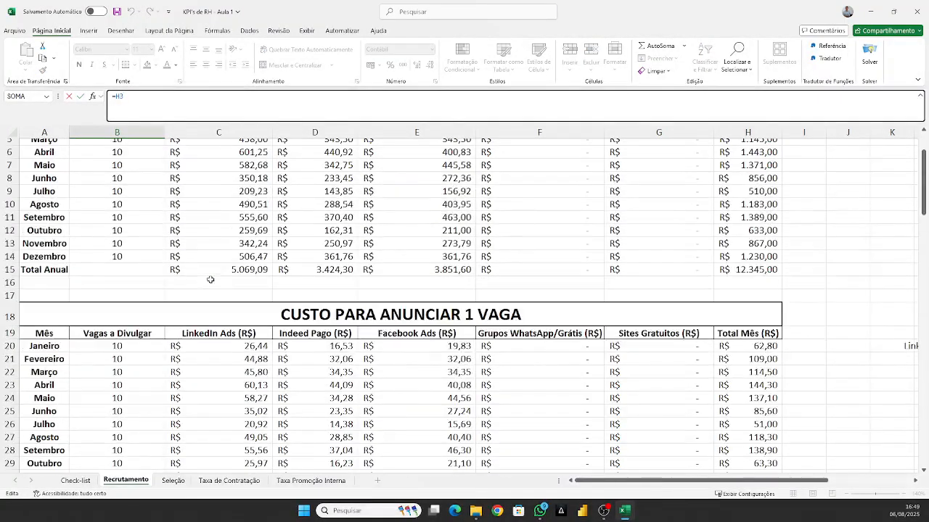
scroll(212, 290, "down", 5)
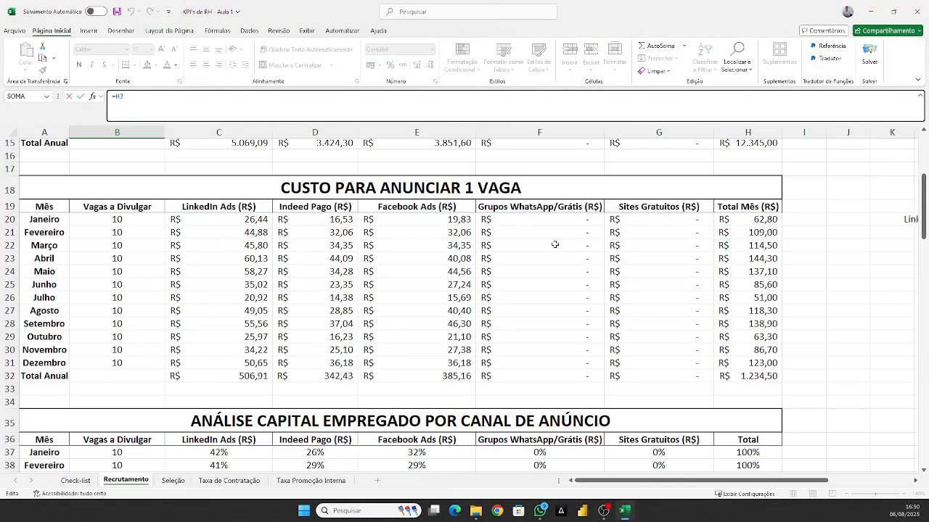
scroll(555, 244, "up", 5)
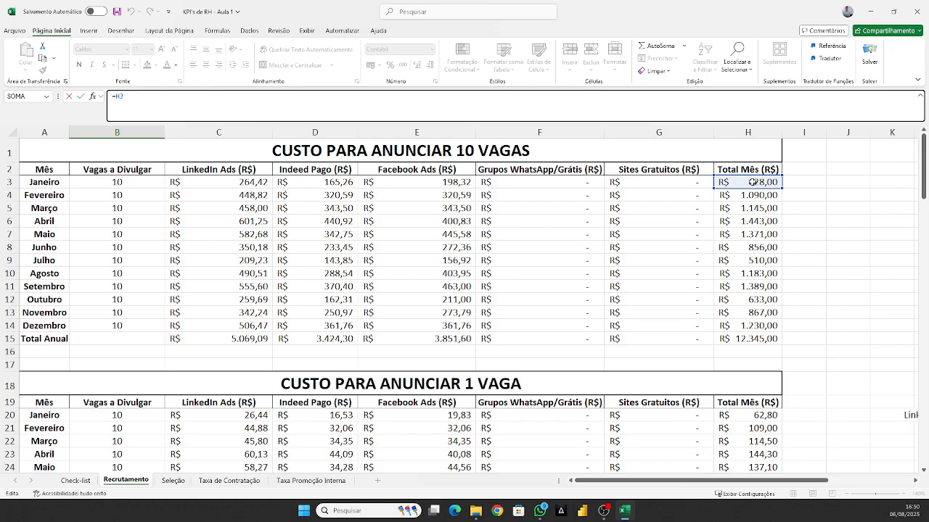
key("Return")
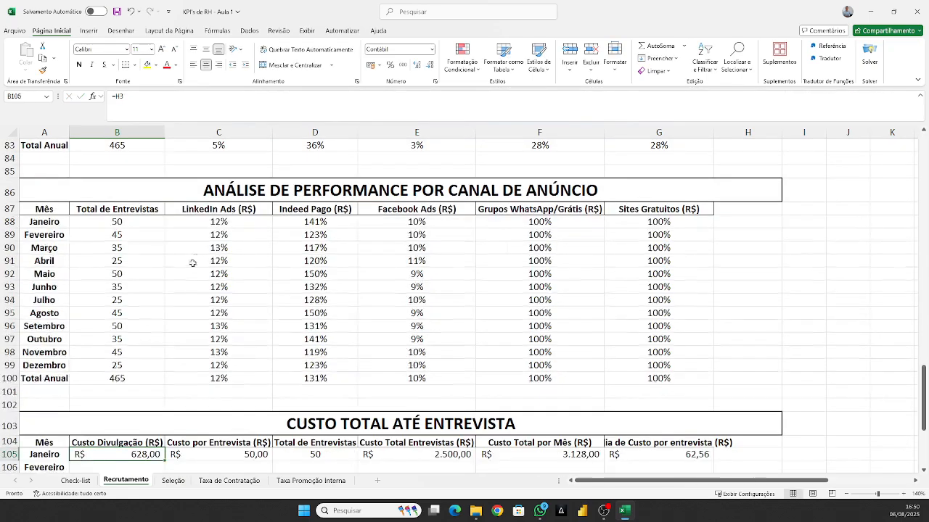
Review how the Custo por Entrevista formula in C105 derives the cost of one interview
left_click(229, 300)
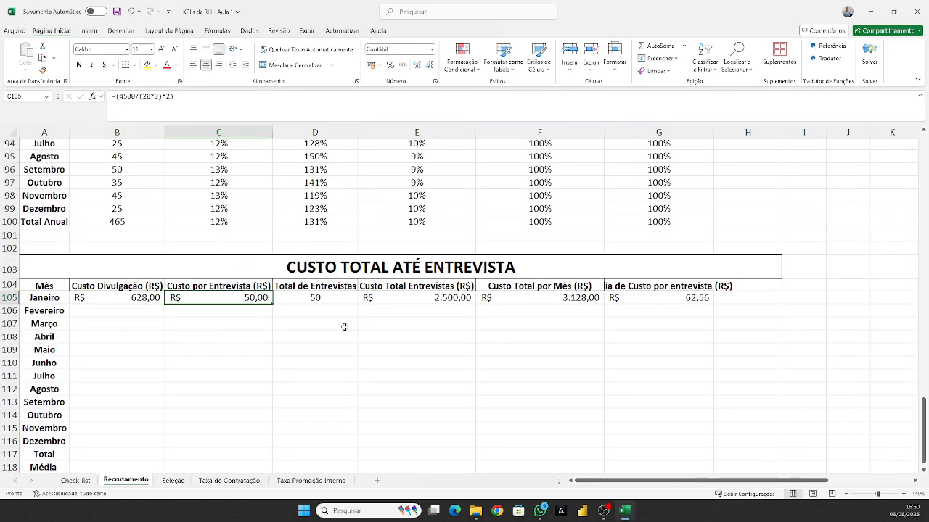
key("F2")
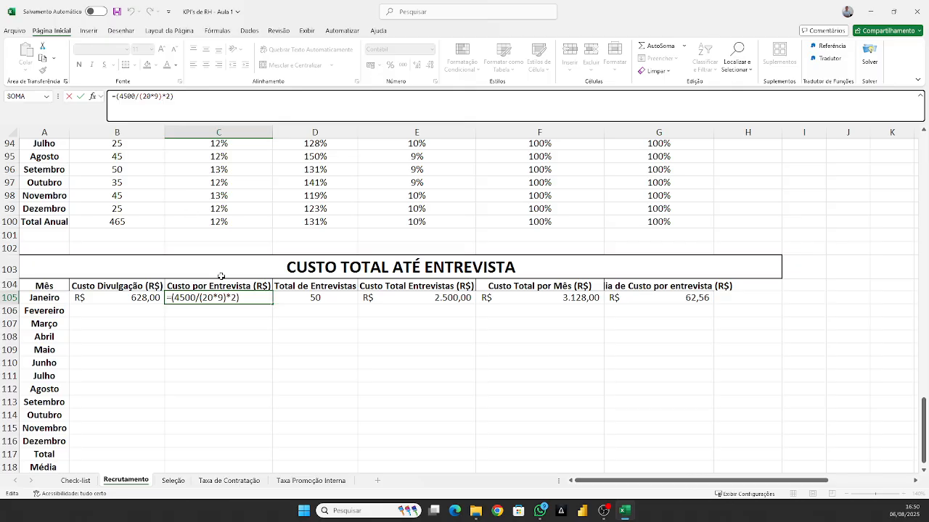
left_click(261, 337)
left_click(257, 295)
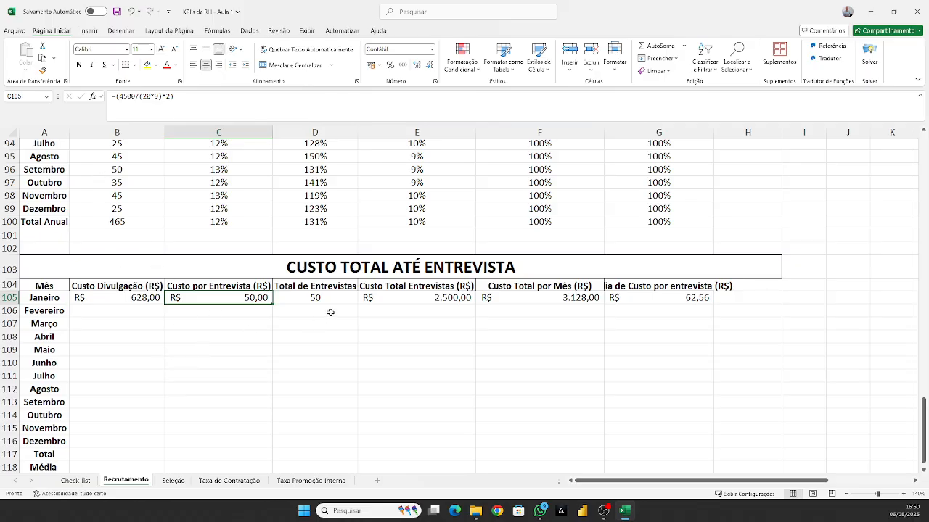
Examine January's Total de Entrevistas reference in D105 and the cells multiplied by the Custo Total Entrevistas formula in E105
left_click(335, 289)
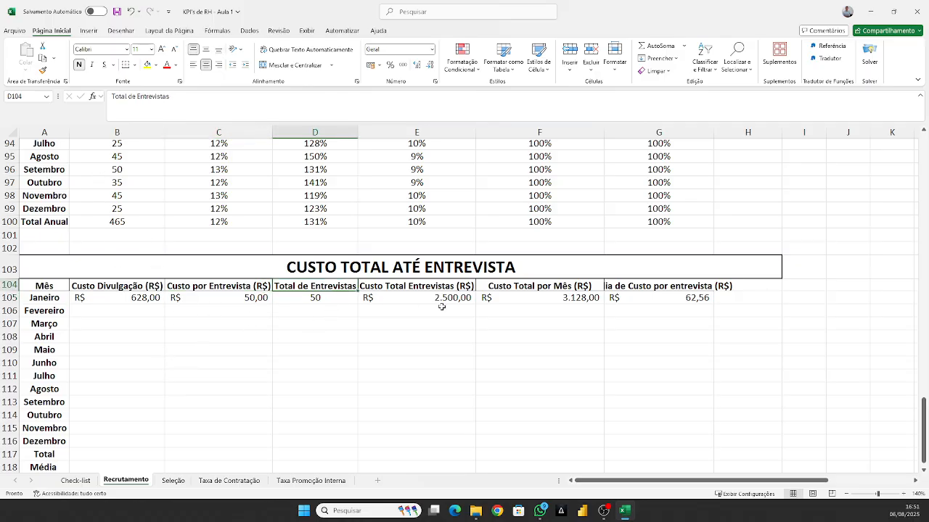
left_click(325, 300)
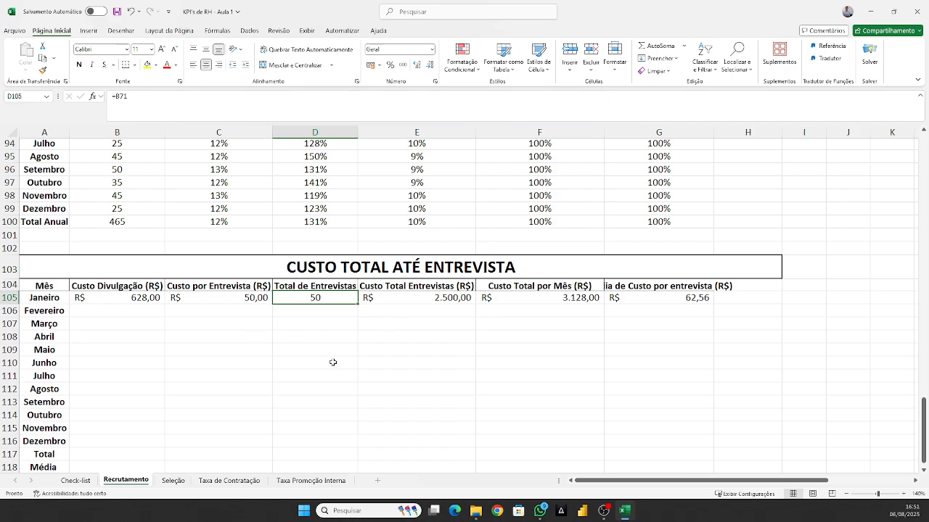
left_click(421, 300)
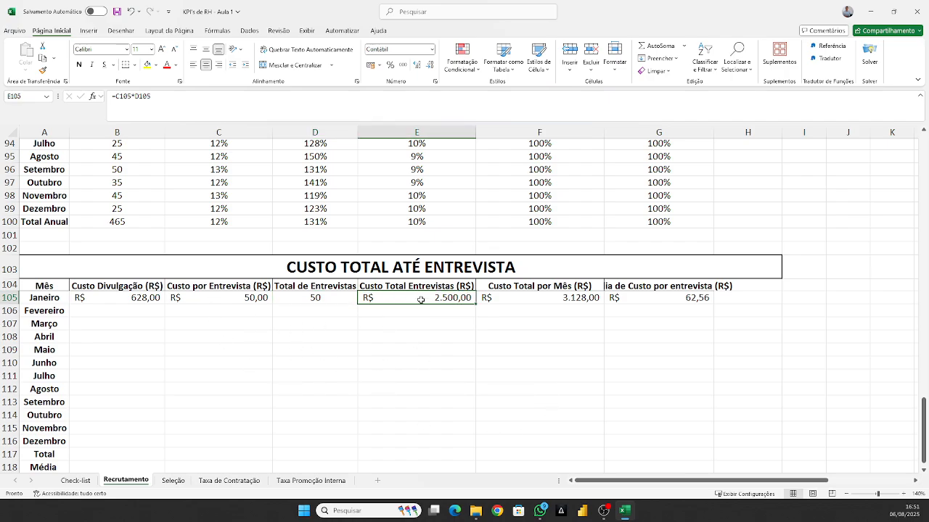
left_click(159, 101)
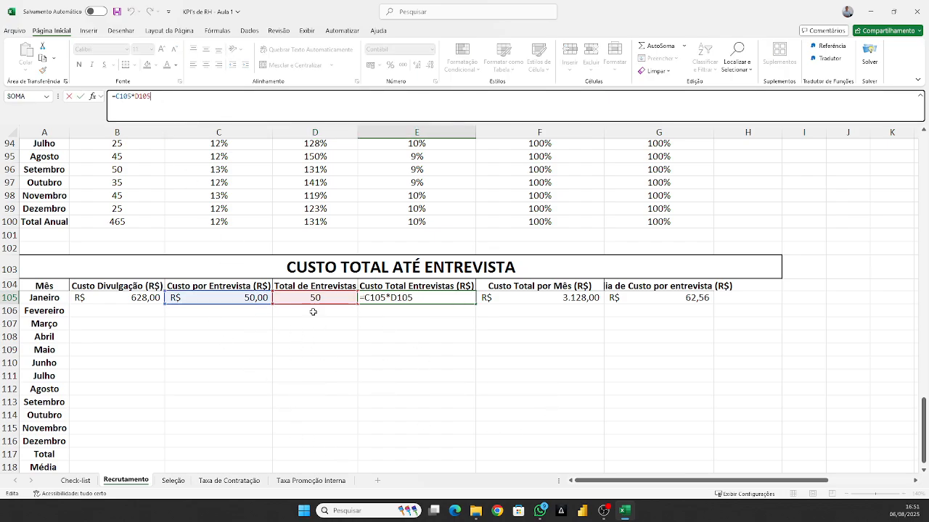
left_click(122, 298)
left_click(465, 298)
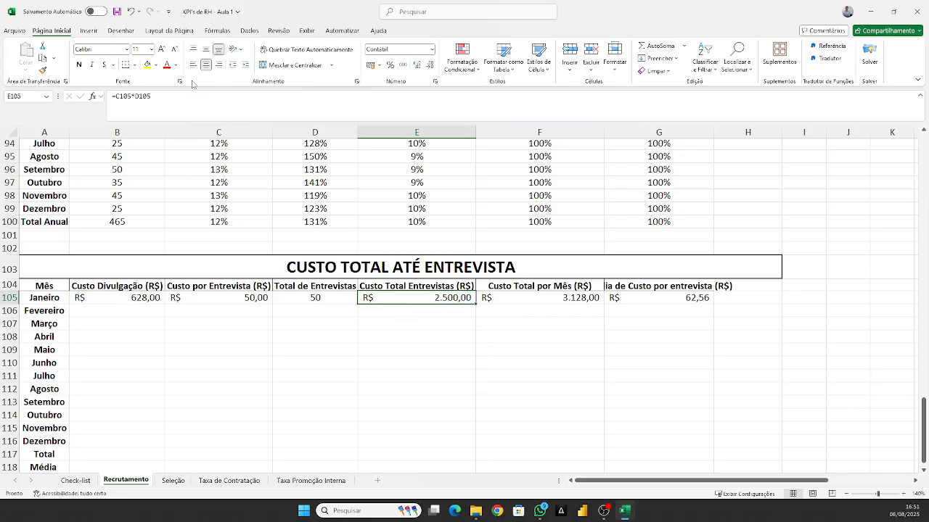
left_click(182, 104)
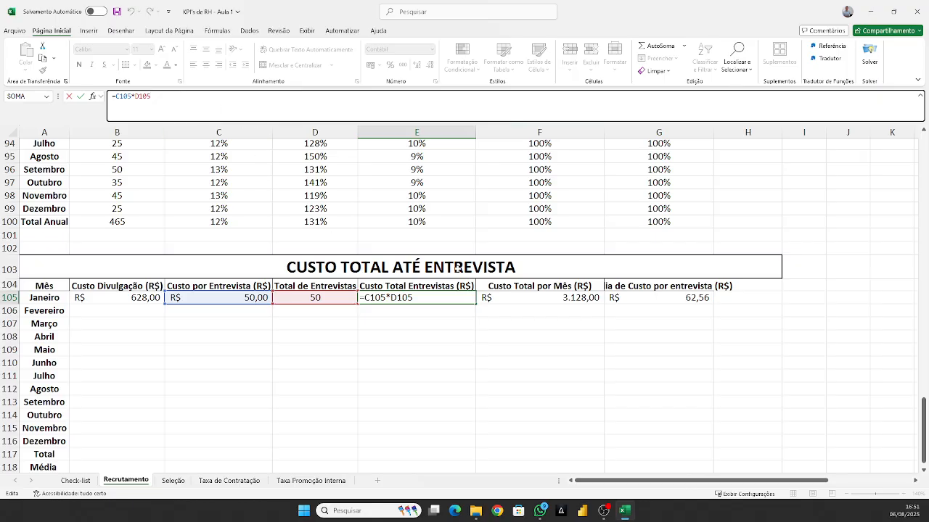
key("ctrl+Return")
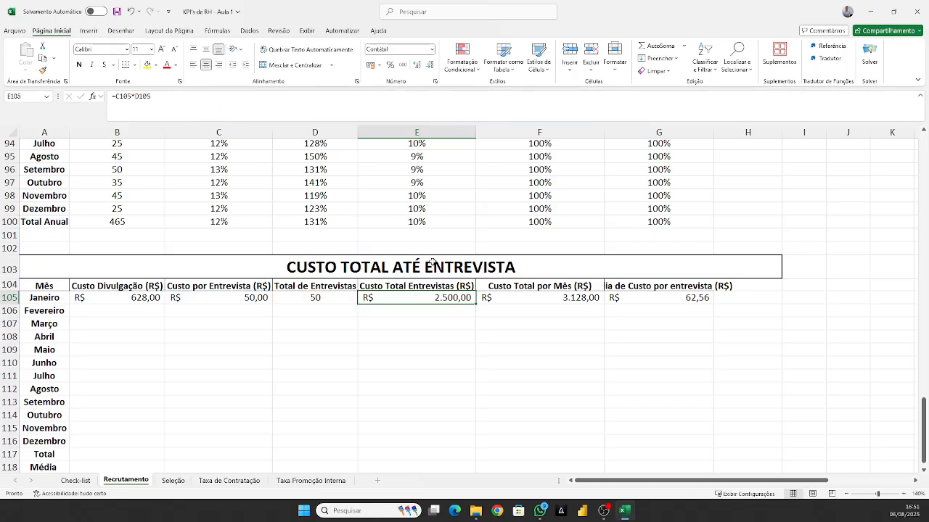
left_click(283, 307)
left_click(225, 296)
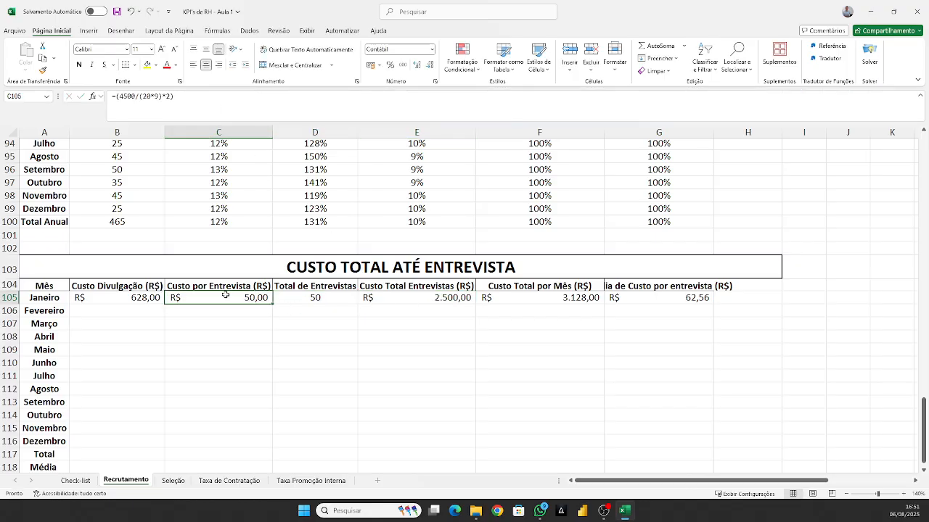
Re-enter January's Custo Total Entrevistas in E105 as cost per interview times total interviews, =C105*D105
left_click(423, 297)
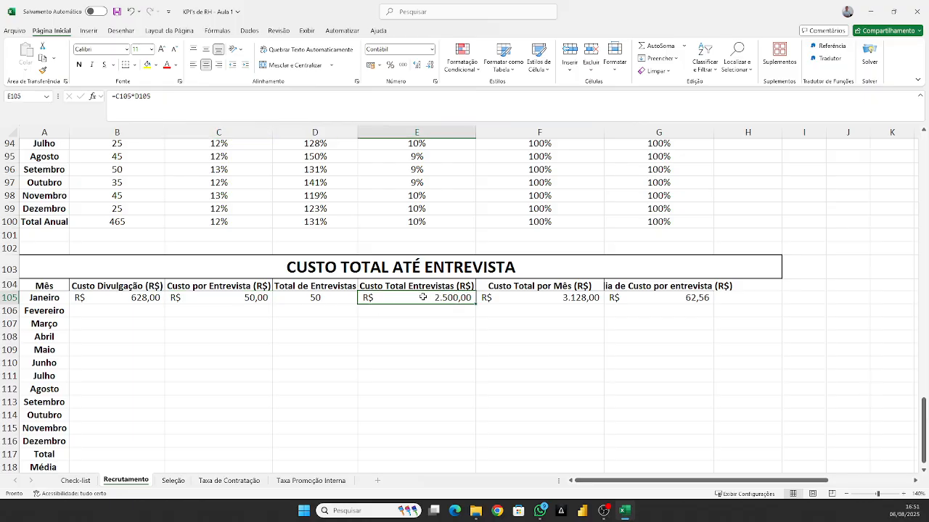
type("=")
key("Left")
key("Left")
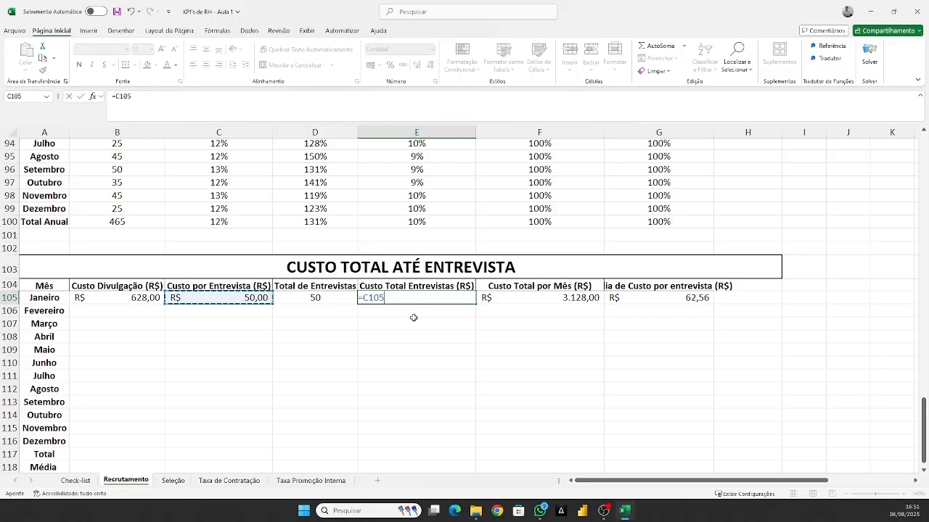
type("*")
key("Left")
key("Return")
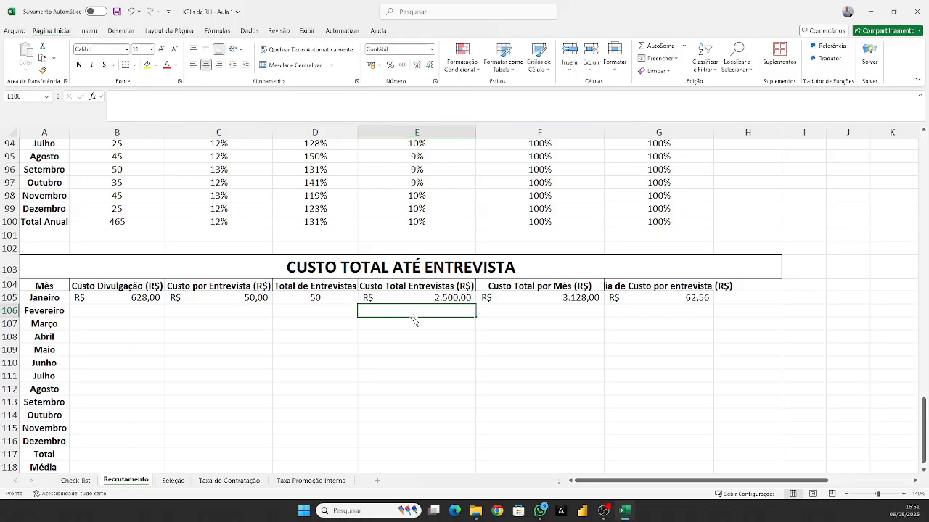
Trace the source cell referenced by January's Total de Entrevistas formula in D105
key("Up")
key("Left")
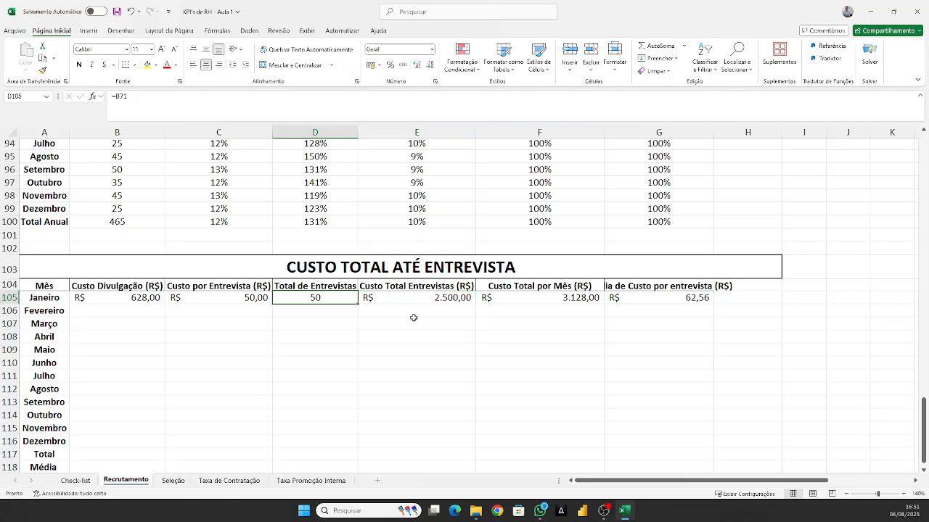
key("Right")
key("Left")
left_click(144, 100)
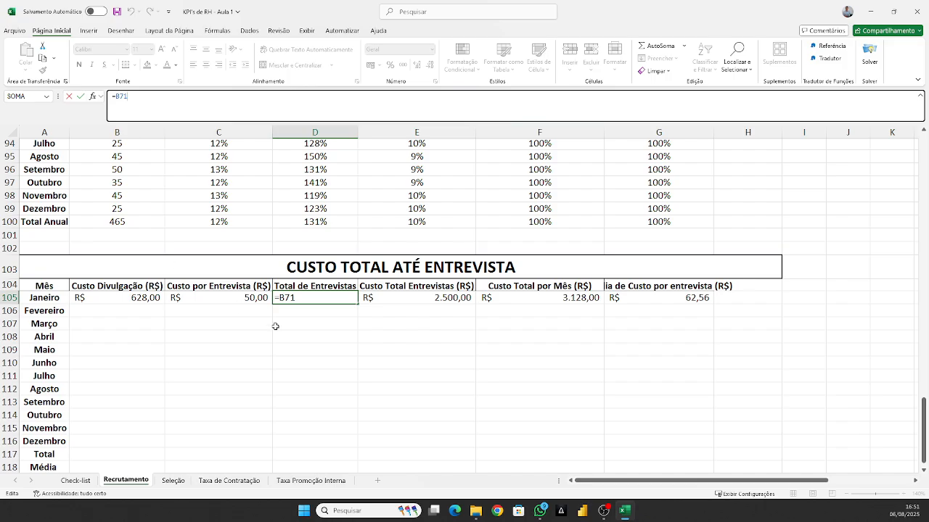
scroll(237, 290, "up", 1)
scroll(237, 290, "up", 10)
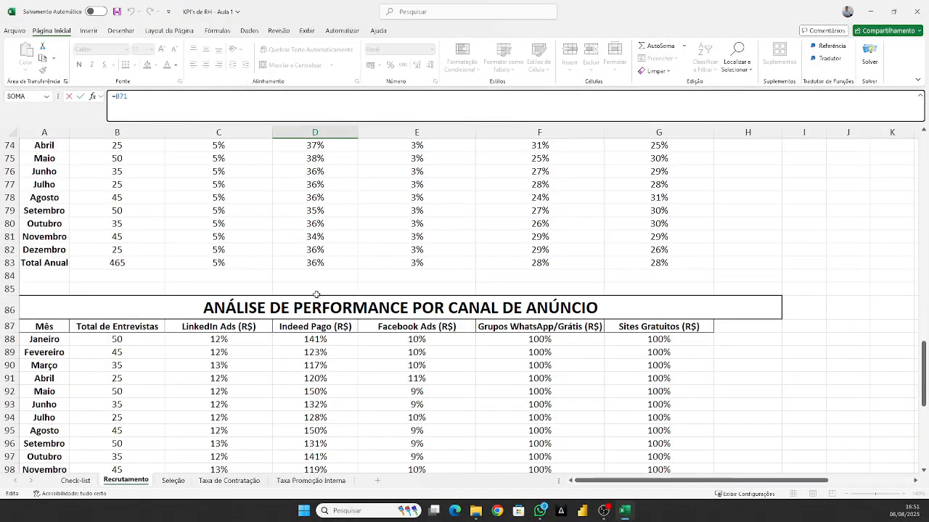
key("Return")
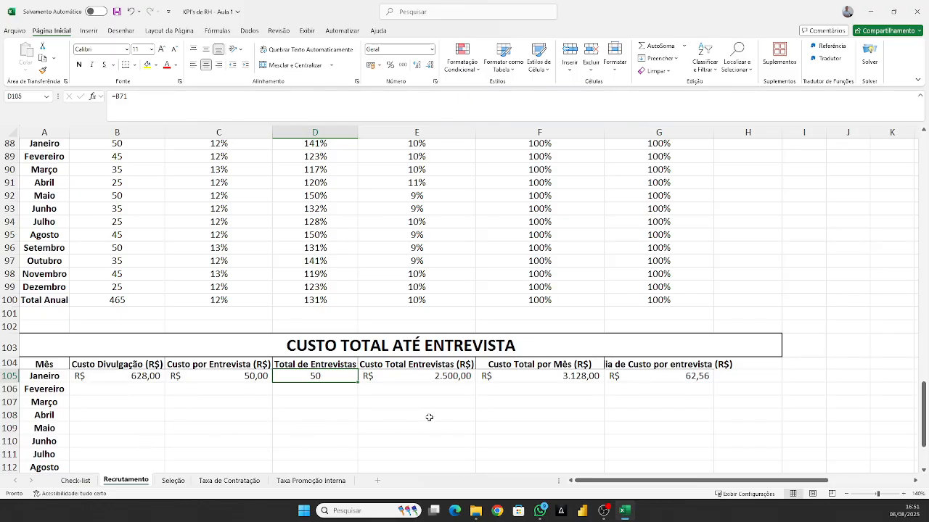
Review January's Custo Total por Mês formula in F105 and the Custo Divulgação and Custo Total Entrevistas cells it adds
left_click(540, 376)
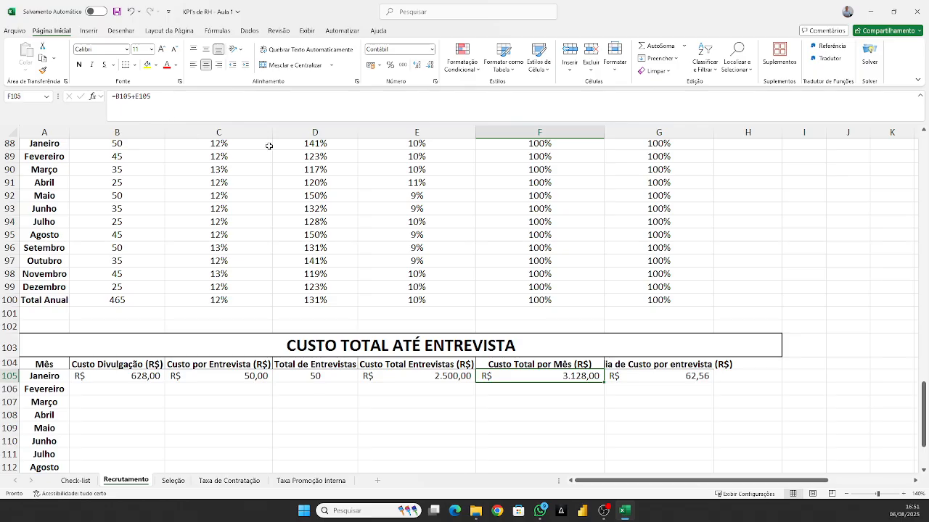
left_click(221, 120)
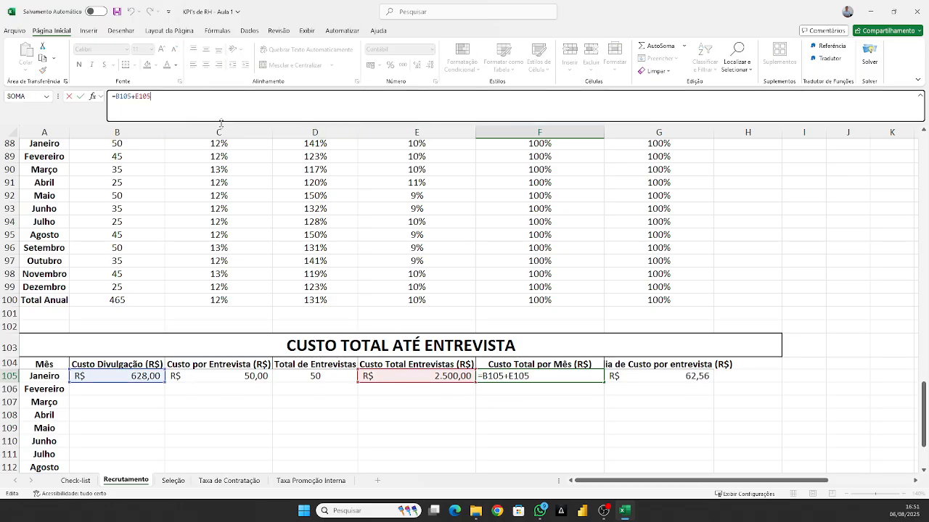
key("ctrl+Return")
left_click(109, 376)
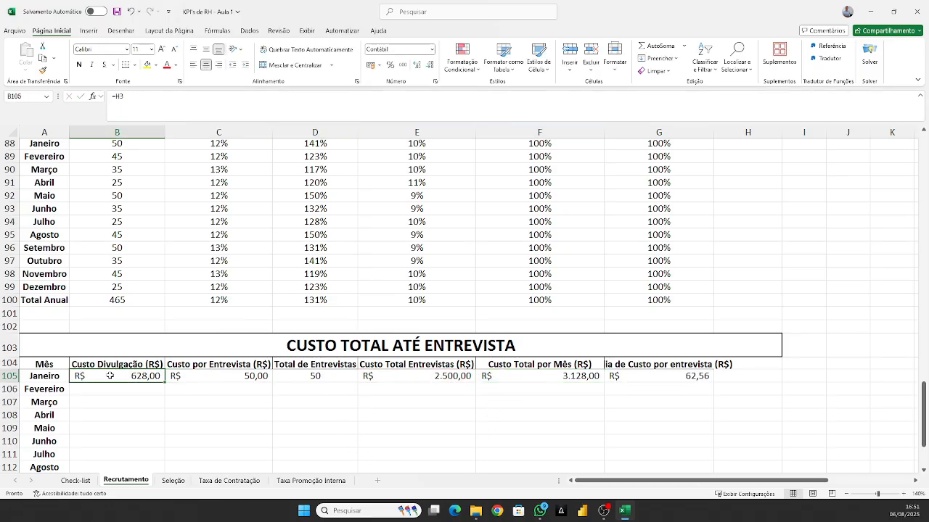
left_click(438, 378)
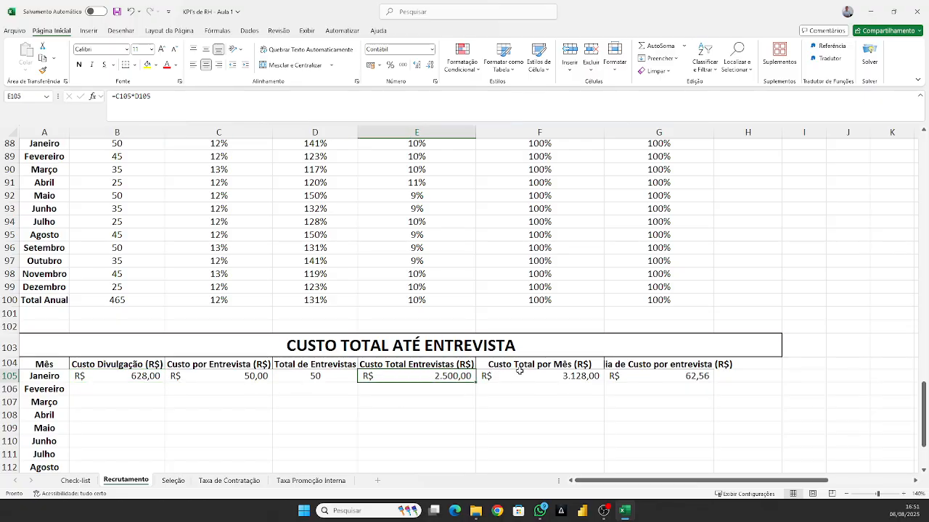
left_click_drag(520, 374, 573, 391)
scroll(641, 394, "down", 3)
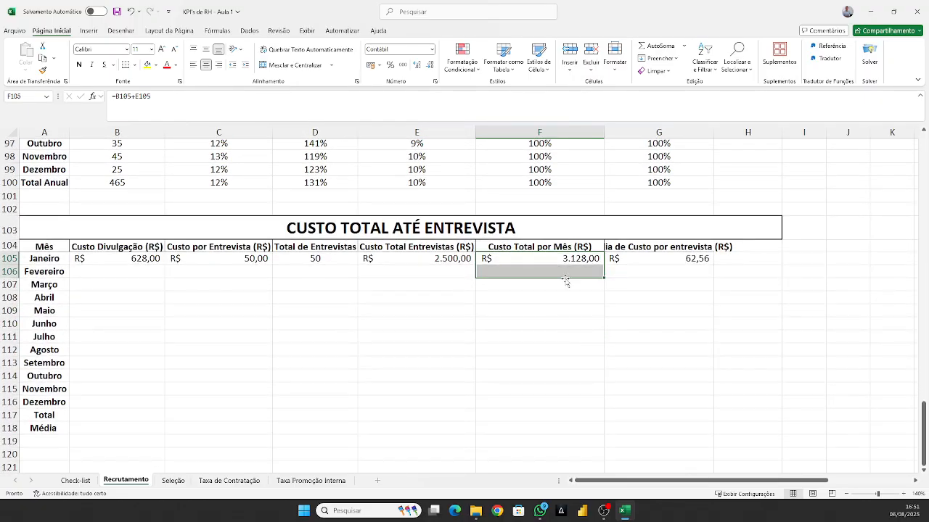
Re-enter January's Custo Total por Mês in F105 as advertising cost plus total interview cost, =B105+E105
left_click(565, 260)
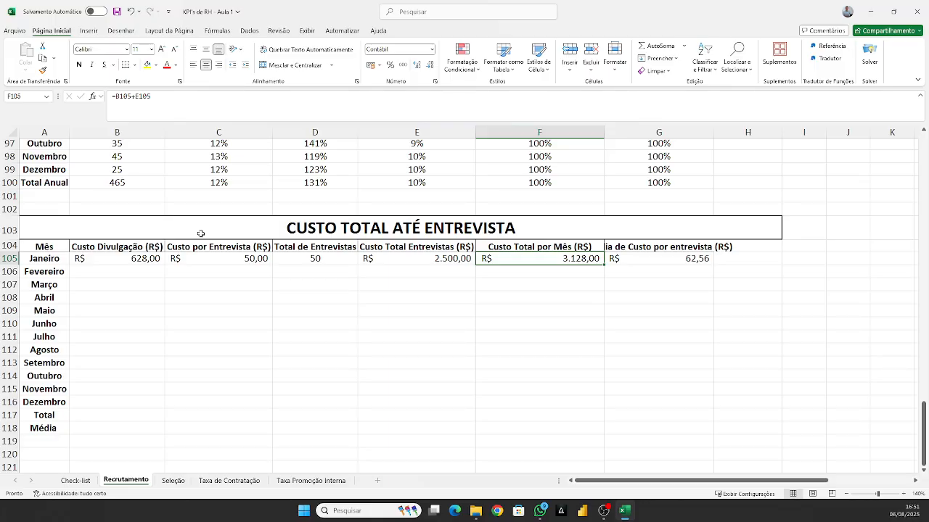
type("=")
key("Left")
key("Left")
key("Left")
key("Left")
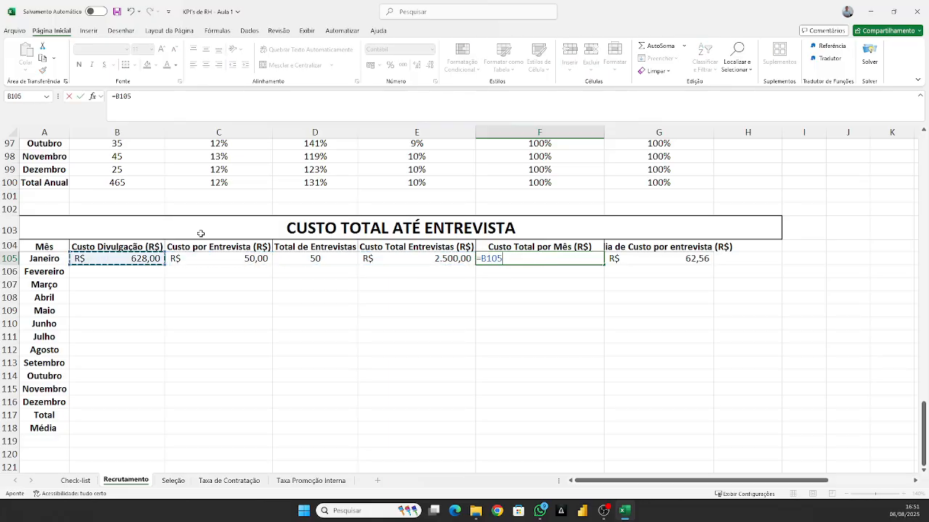
type("+")
key("Left")
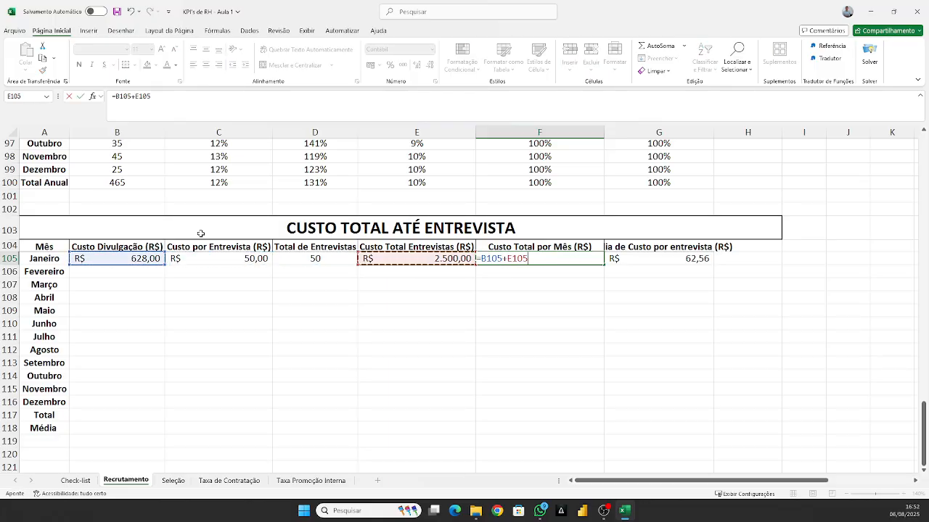
key("Return")
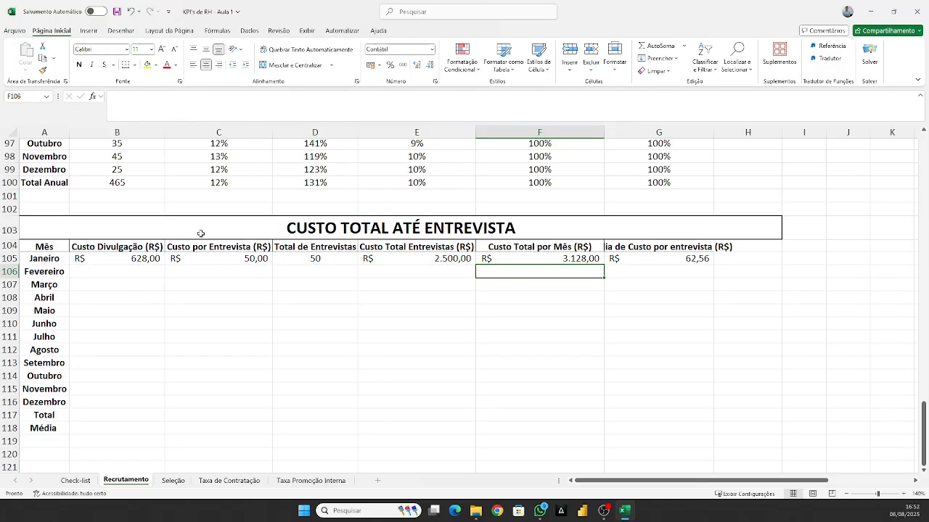
Auto-fit column G so the whole Média de Custo por entrevista (R$) header fits
left_click(532, 256)
left_click(653, 260)
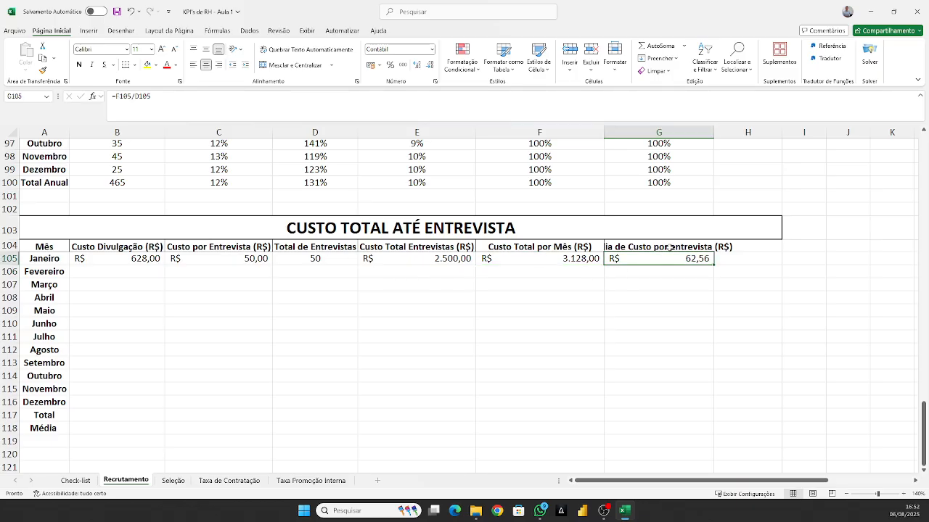
double_click(711, 136)
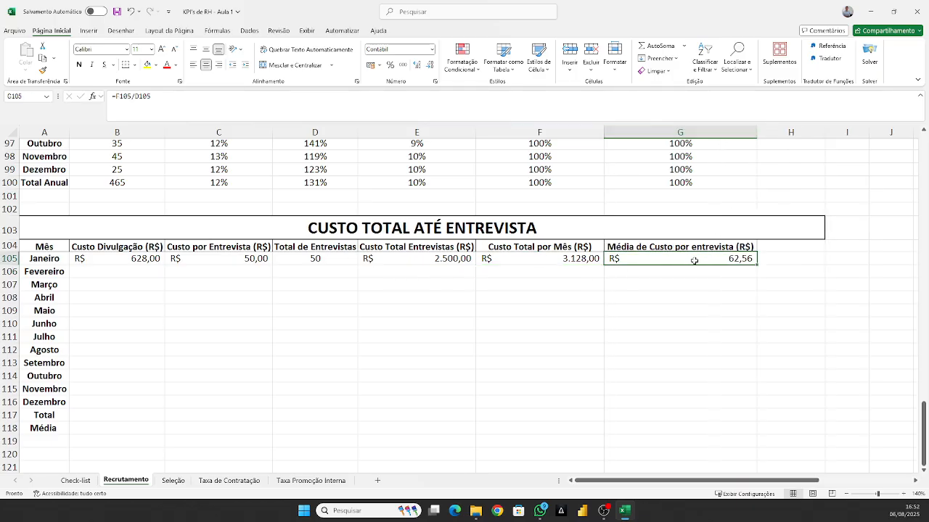
Examine how January's Média de Custo por entrevista formula in G105 divides the monthly total cost by the number of interviews
left_click(162, 106)
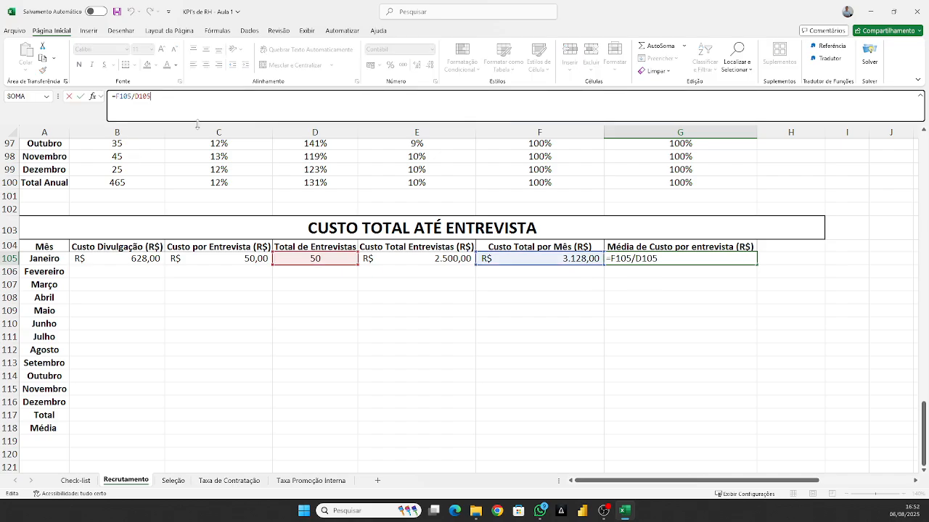
key("Escape")
left_click(583, 323)
left_click(698, 255)
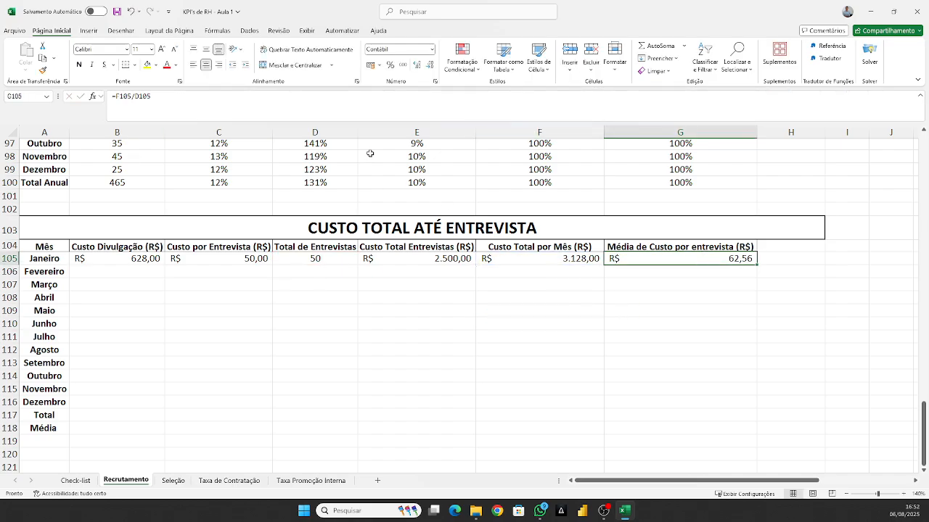
key("F2")
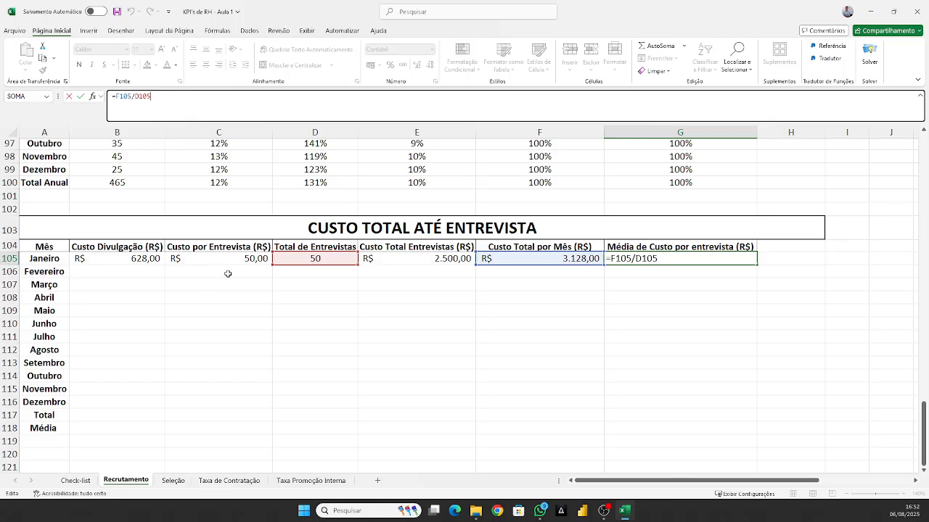
key("Escape")
left_click(703, 313)
left_click(728, 258)
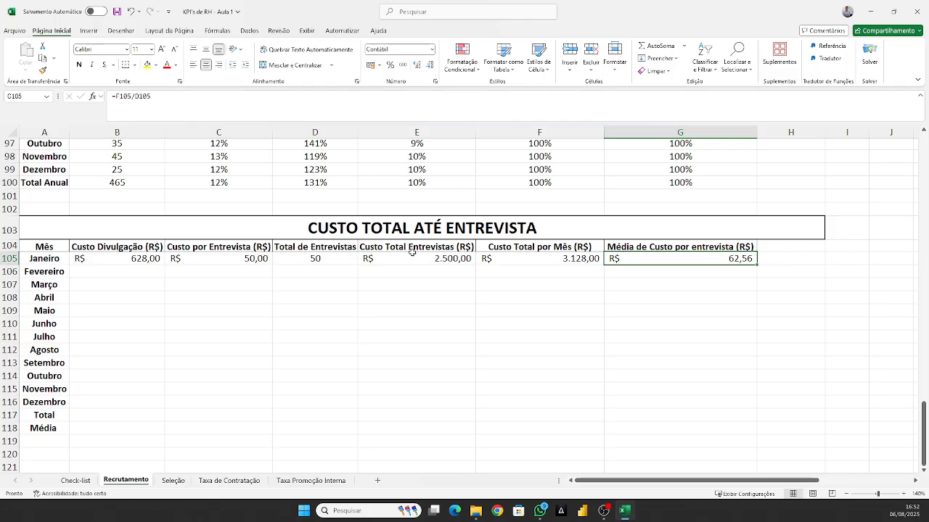
Fill January's formulas in B105:G105 down through the remaining months, Total and Média rows of CUSTO TOTAL ATÉ ENTREVISTA
left_click(334, 301)
left_click(143, 260)
left_click_drag(143, 260, 684, 264)
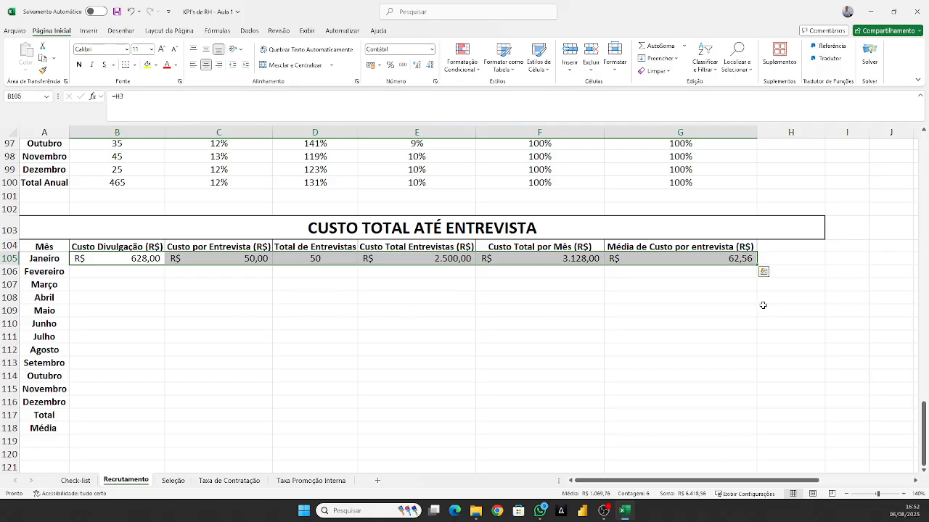
double_click(757, 266)
left_click(533, 338)
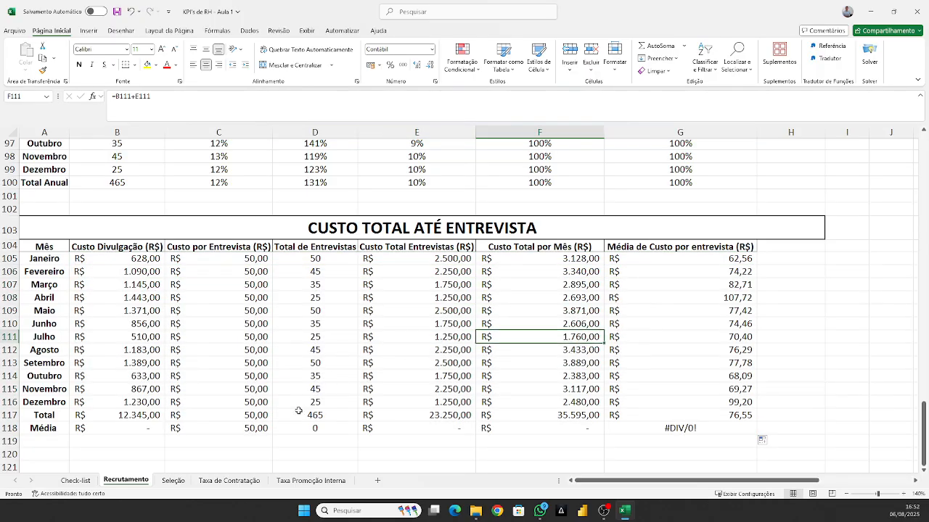
left_click(638, 416)
Clear the copied formulas from the Média row, B118:G118
left_click(129, 429)
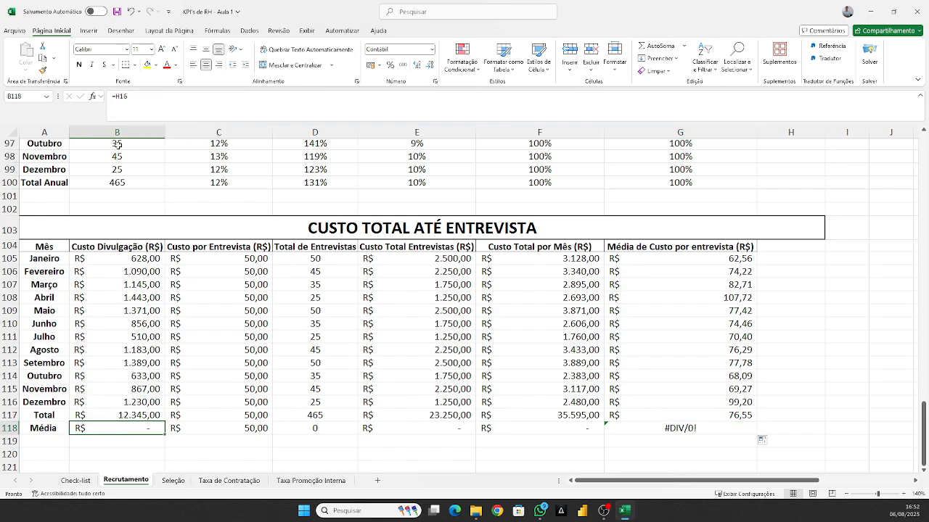
type("=H16")
left_click(653, 416)
left_click(110, 413)
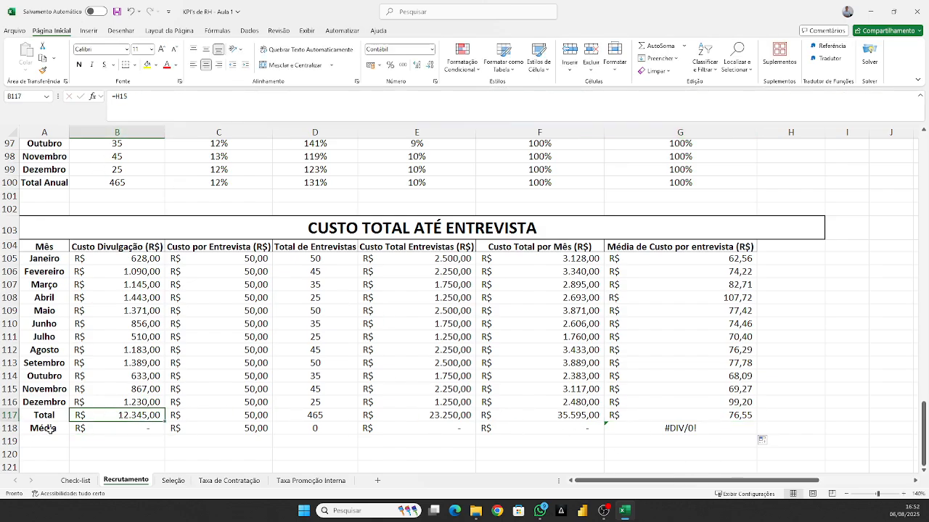
left_click(80, 438)
left_click_drag(81, 429, 716, 423)
key("Delete")
left_click(672, 417)
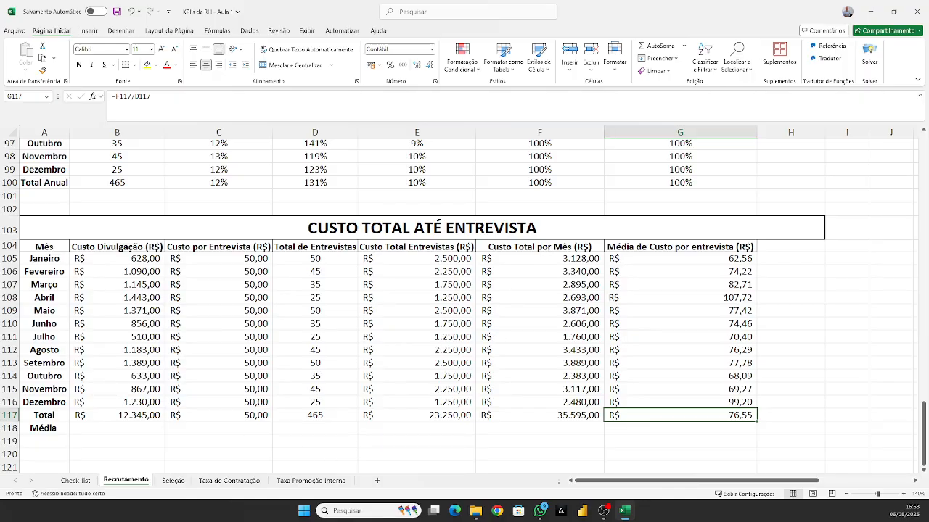
Calculate the average Custo Divulgação of the twelve months in B118 with =MÉDIA(B105:B116)
left_click(127, 434)
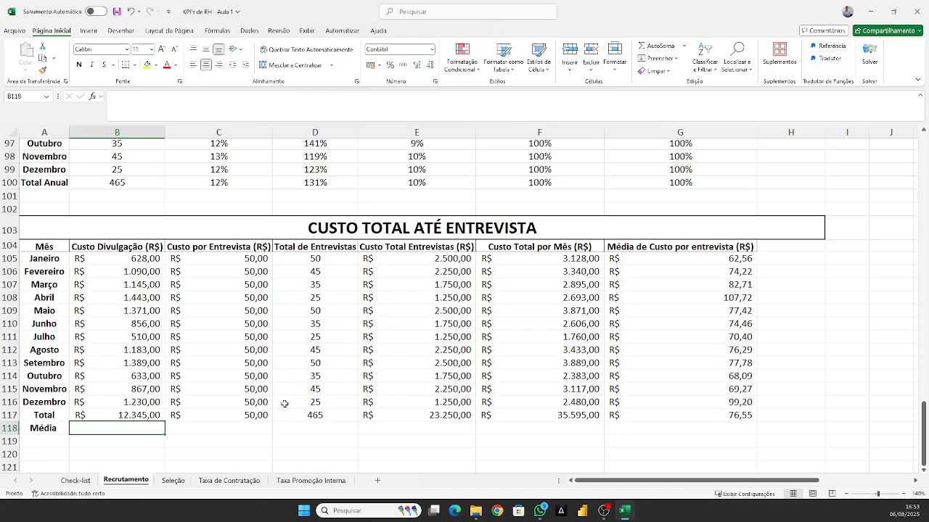
type("=m")
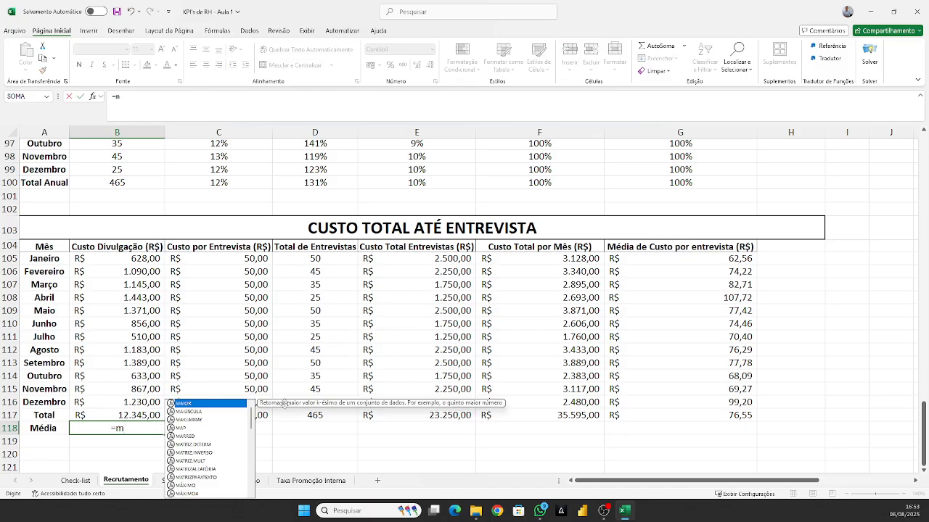
type("édi")
key("Tab")
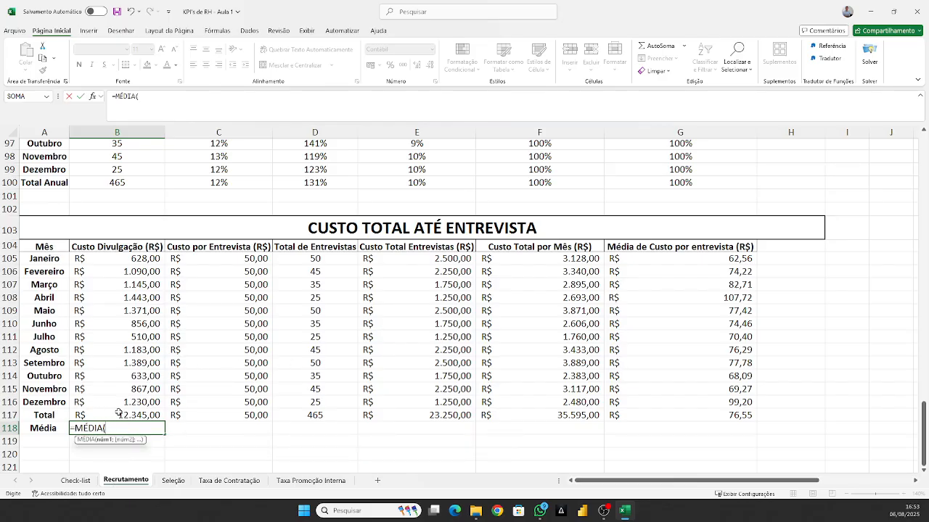
left_click_drag(126, 255, 130, 404)
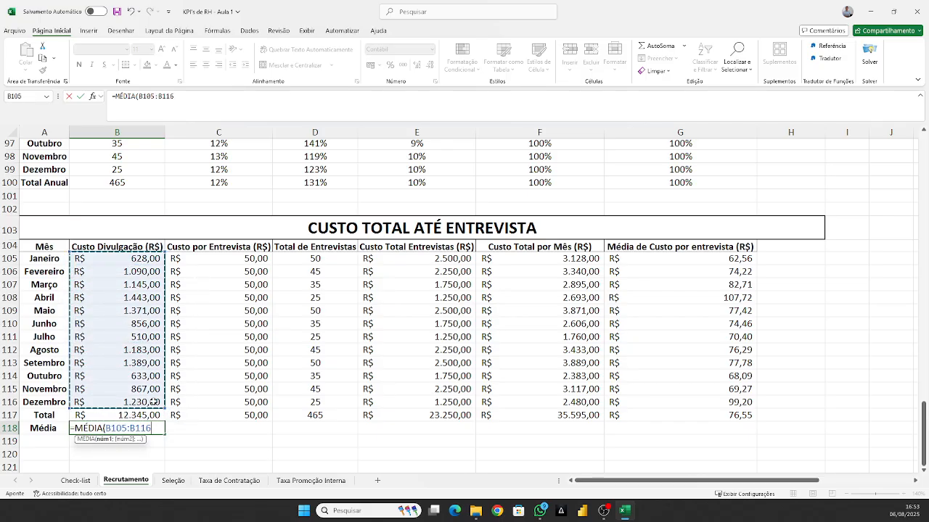
key("Return")
Copy the average formula from B118 across the Média row to G118
left_click(149, 428)
left_click_drag(165, 433, 718, 425)
left_click(726, 402)
left_click(747, 427)
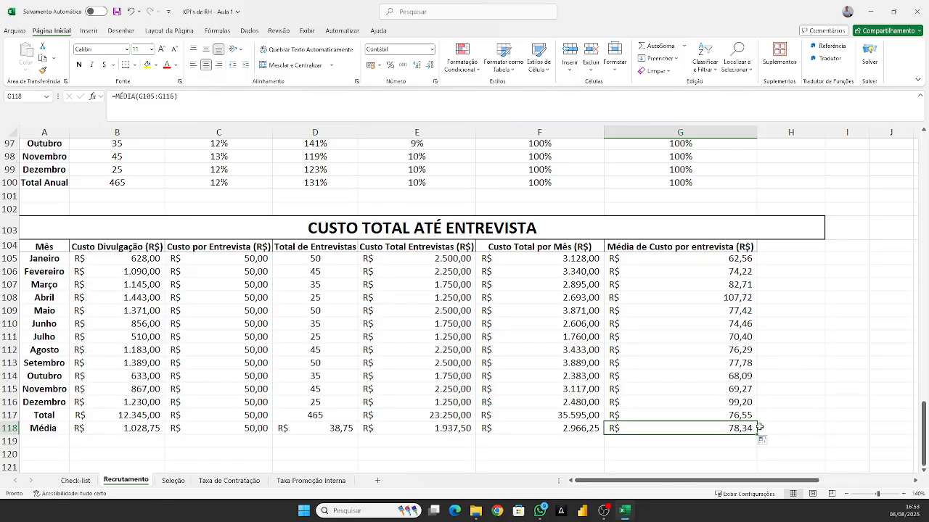
Compare the Total and Média formulas for the average cost per interview in G117 and G118
left_click(664, 411)
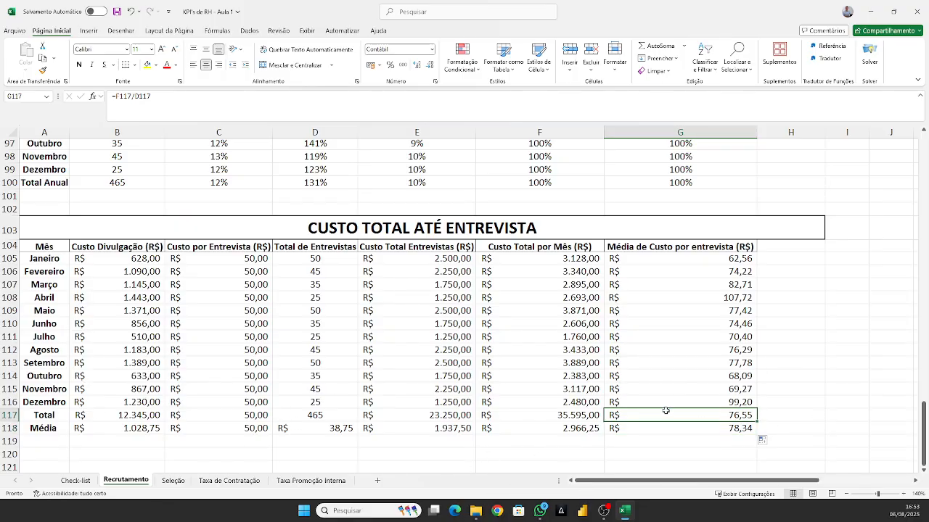
left_click(672, 428)
left_click(675, 416)
left_click(684, 431)
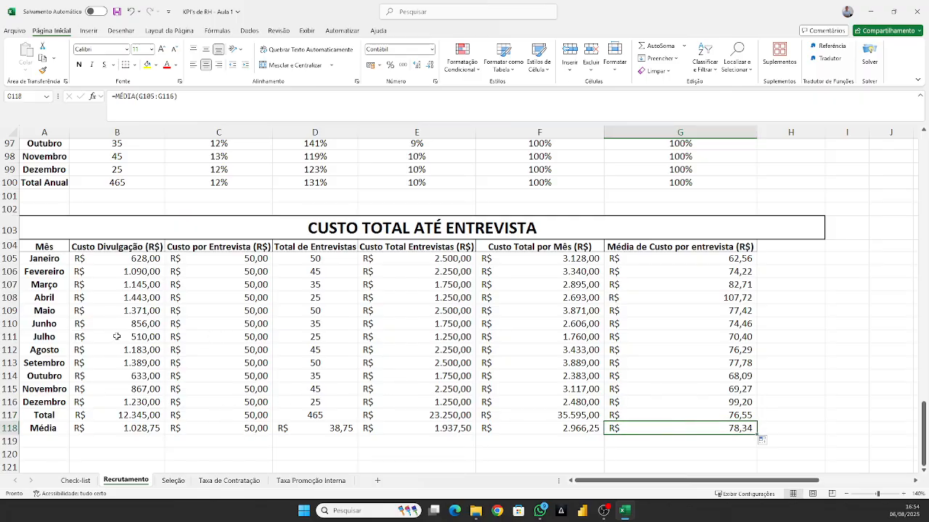
scroll(191, 418, "up", 1)
scroll(568, 461, "down", 1)
Open the Seleção sheet and examine the candidates' marital status, children, average job tenure and education columns
left_click(172, 481)
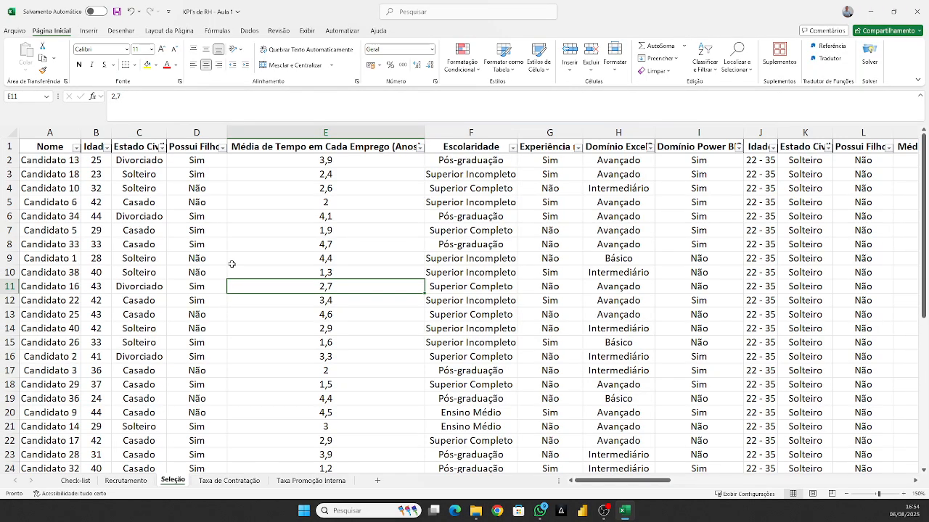
left_click(320, 231)
left_click(339, 176)
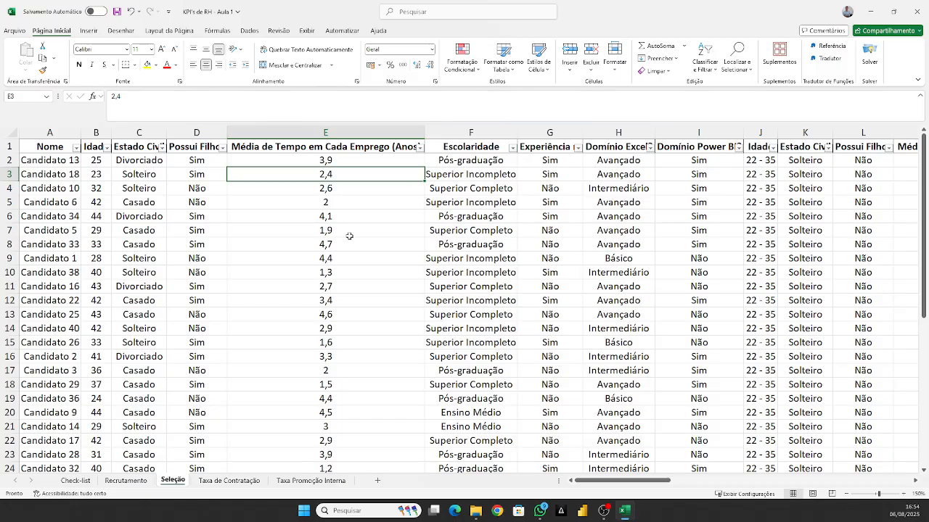
mouse_move(595, 481)
left_mouse_down()
mouse_move(632, 487)
mouse_move(596, 482)
left_mouse_up()
left_click_drag(186, 232, 159, 231)
left_click(193, 191)
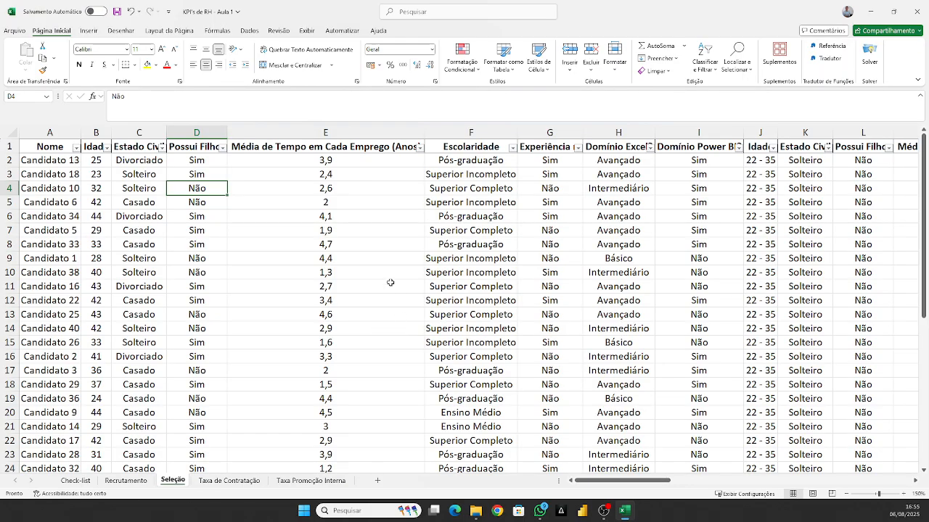
left_click(511, 188)
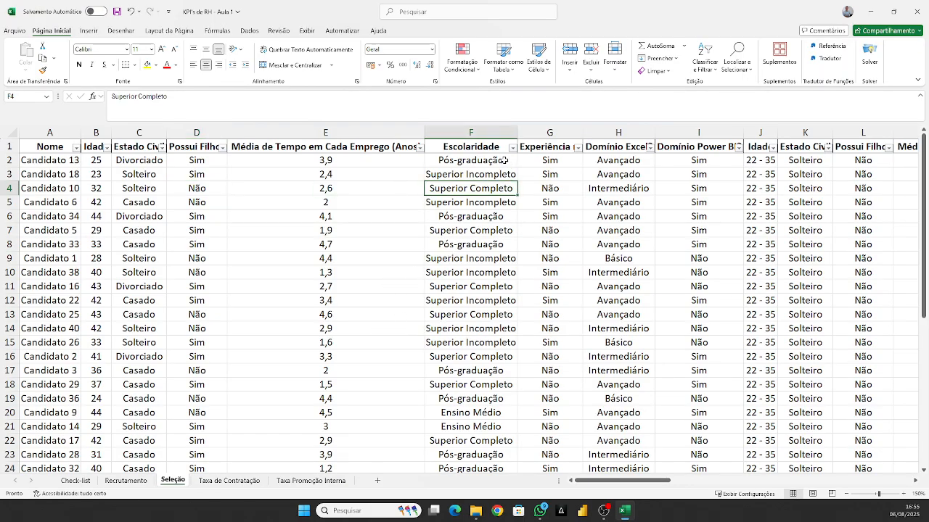
Examine the candidates' education, experience, marital status and average job tenure columns on the Seleção sheet
key("Up")
key("Up")
key("Down")
key("Right")
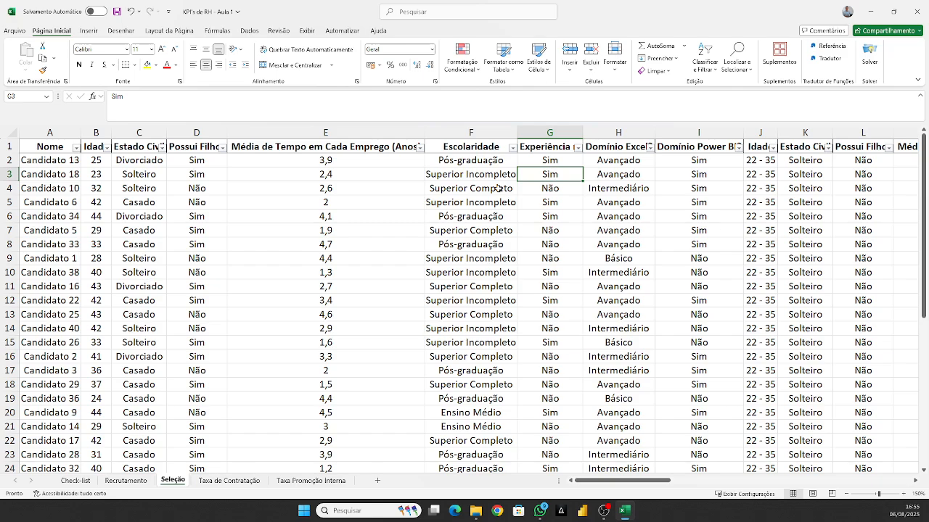
left_click(152, 244)
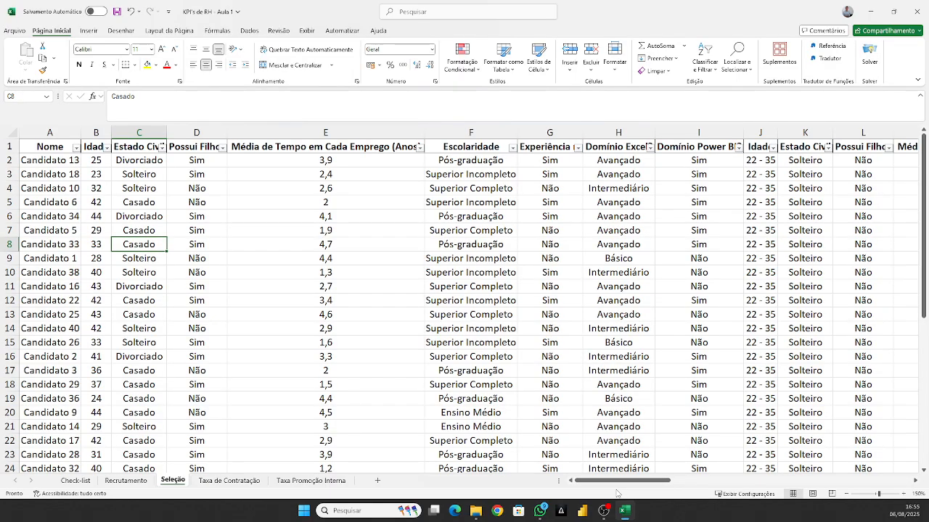
left_click(471, 286)
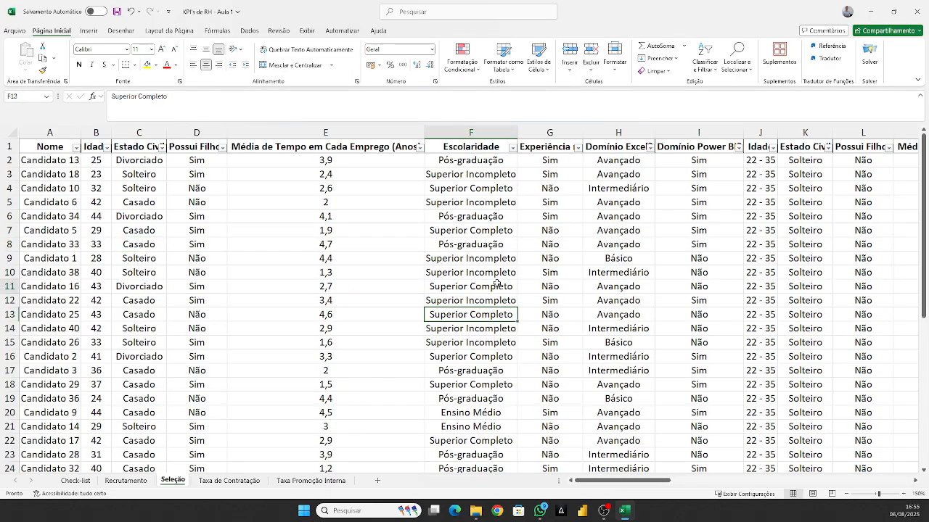
left_click(321, 240)
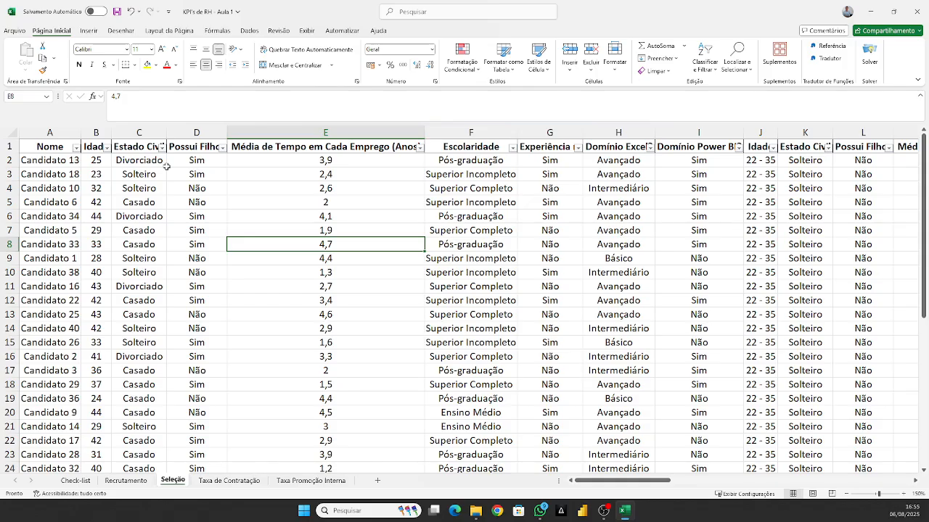
Review the average time per job and education level of the first candidates in the Seleção list
mouse_move(615, 480)
left_mouse_down()
mouse_move(820, 480)
mouse_move(605, 479)
mouse_move(853, 487)
mouse_move(609, 482)
left_mouse_up()
key("Up")
key("Up")
key("Up")
key("Up")
key("Up")
key("Up")
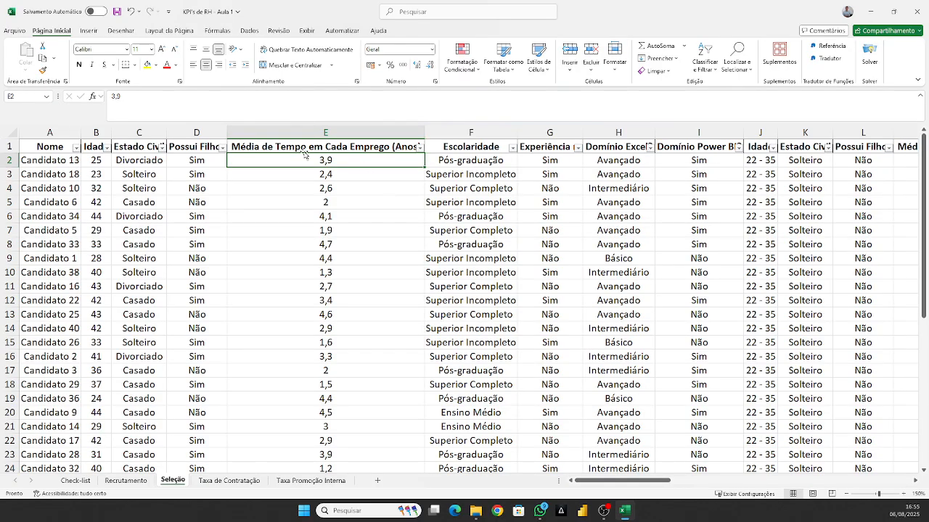
left_click(317, 187)
left_click(347, 173)
left_click(351, 162)
left_click(494, 172)
left_click(493, 161)
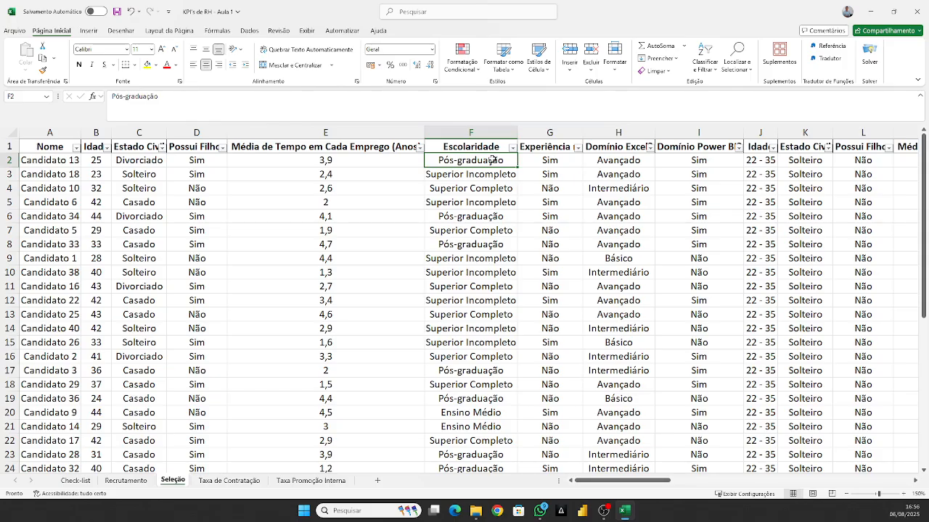
Auto-fit column E so its full header about average time in each job fits the column width
left_click(330, 161)
double_click(428, 133)
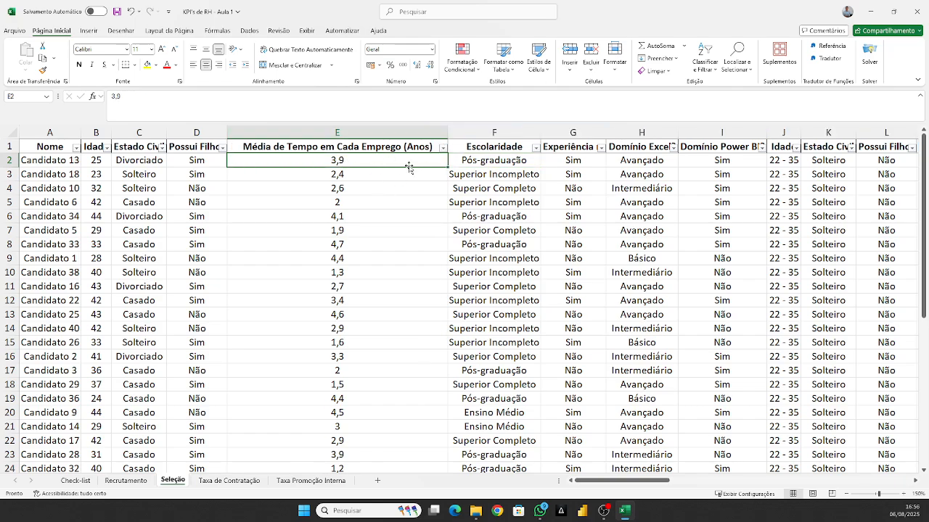